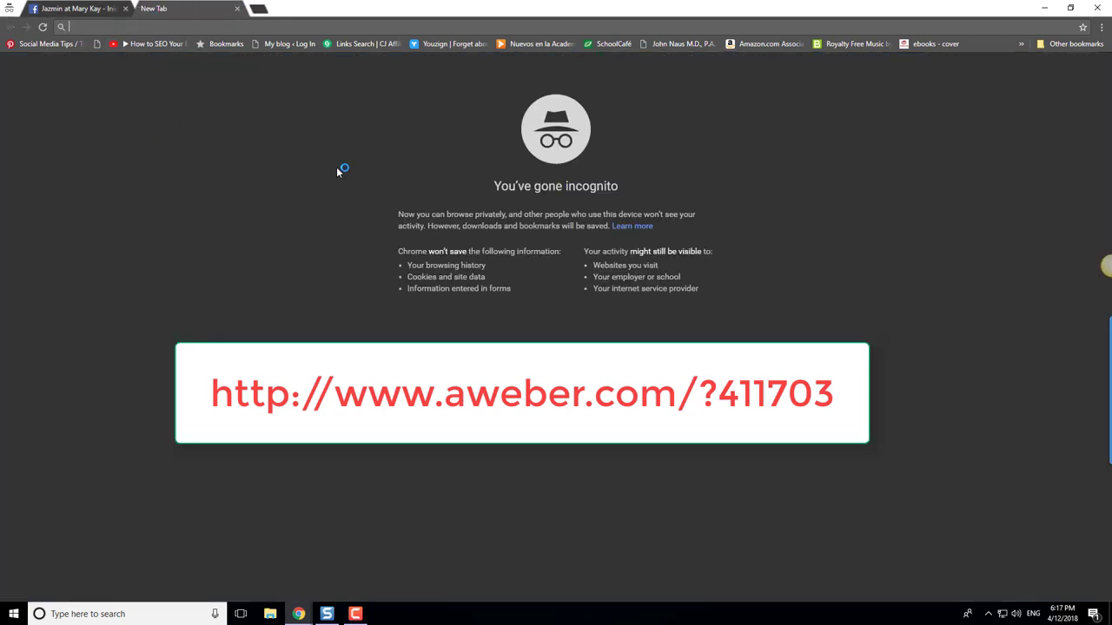
pyautogui.click(358, 615)
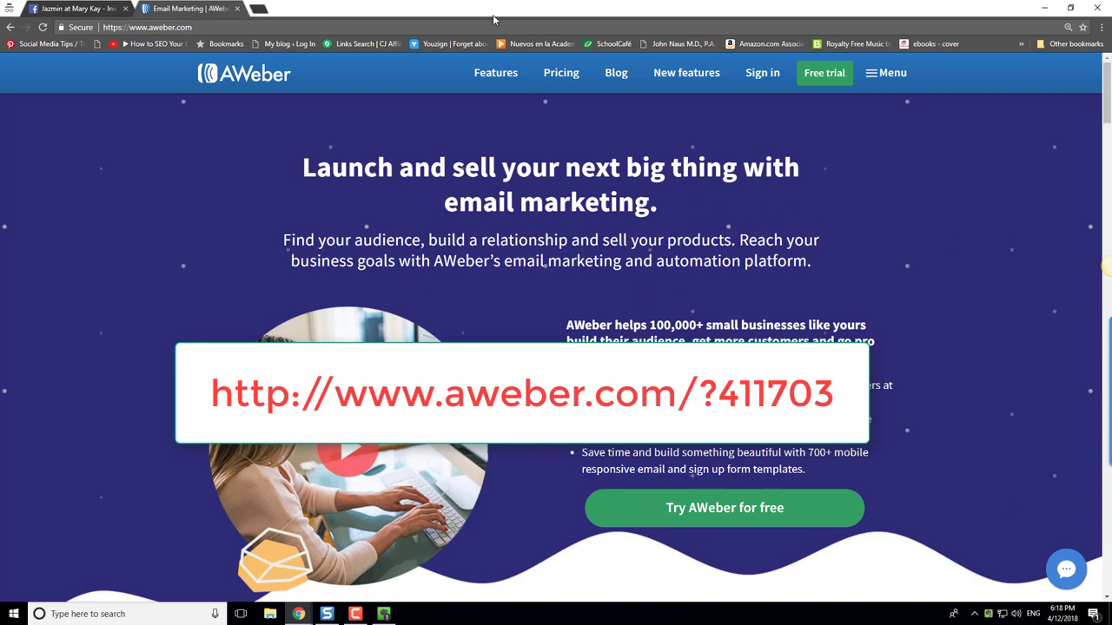
# Step: Open the free trial order form and select the Monthly plan with the first month free
pyautogui.click(824, 76)
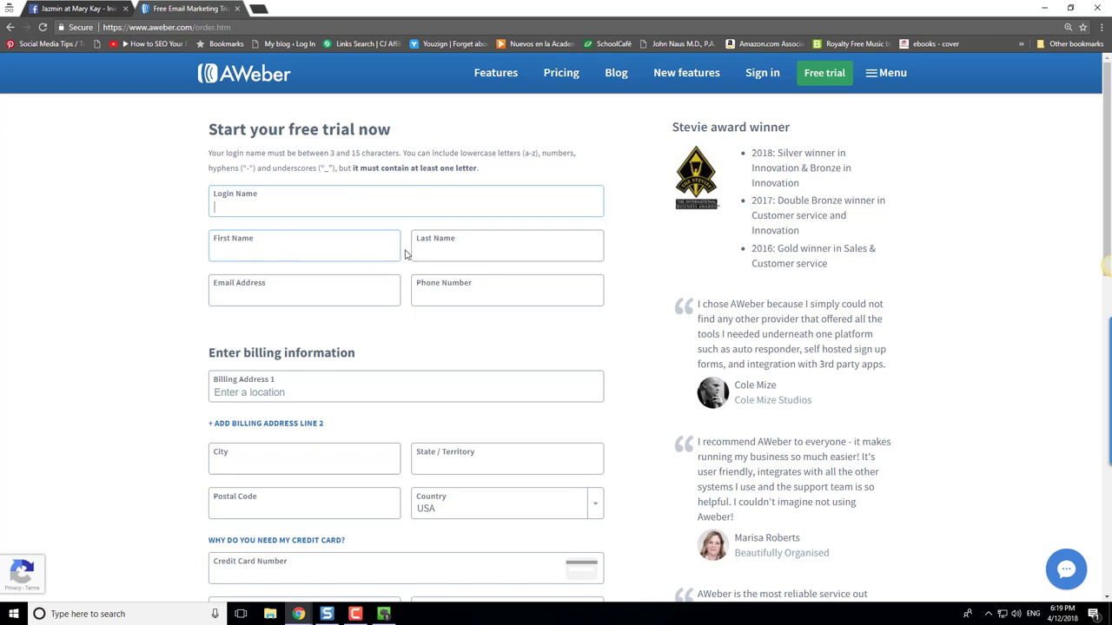
pyautogui.scroll(-1, 340, 333)
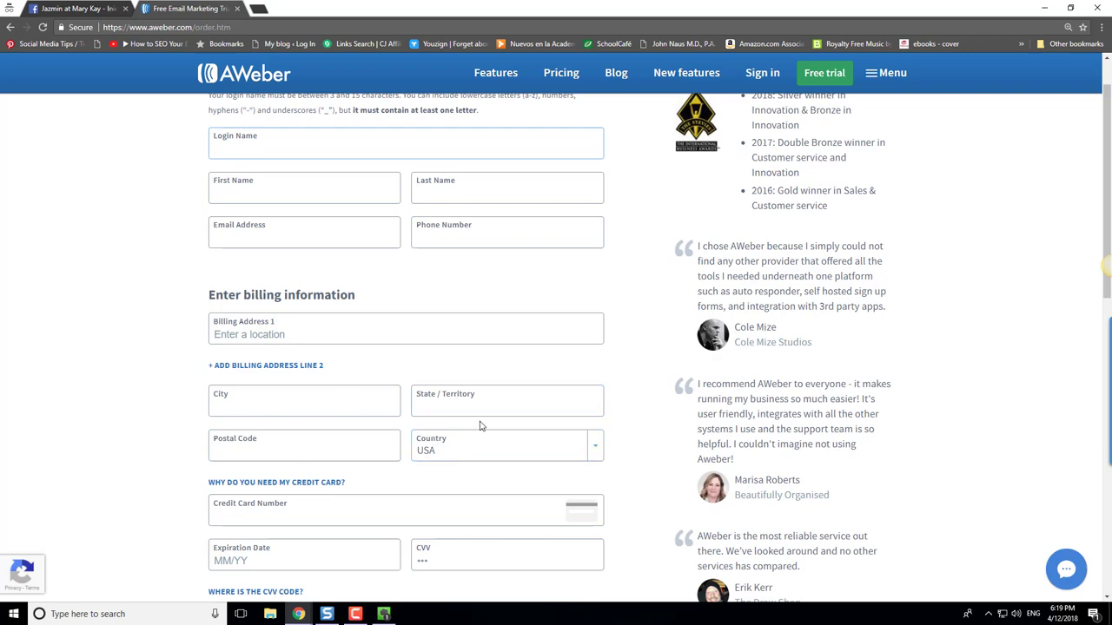
pyautogui.scroll(-1, 460, 434)
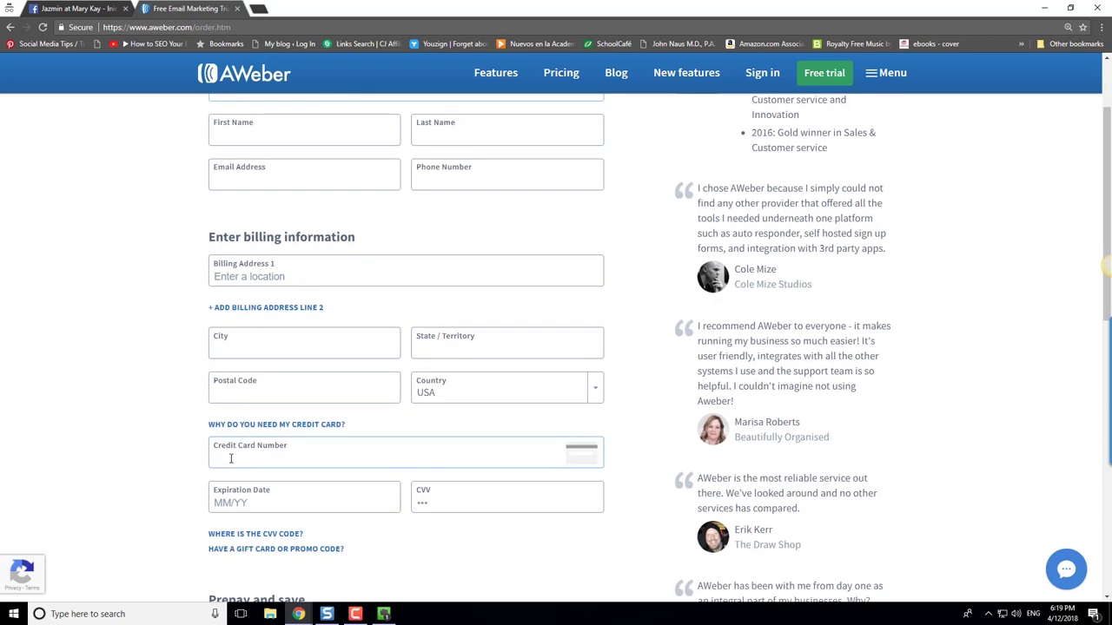
pyautogui.scroll(-2, 380, 484)
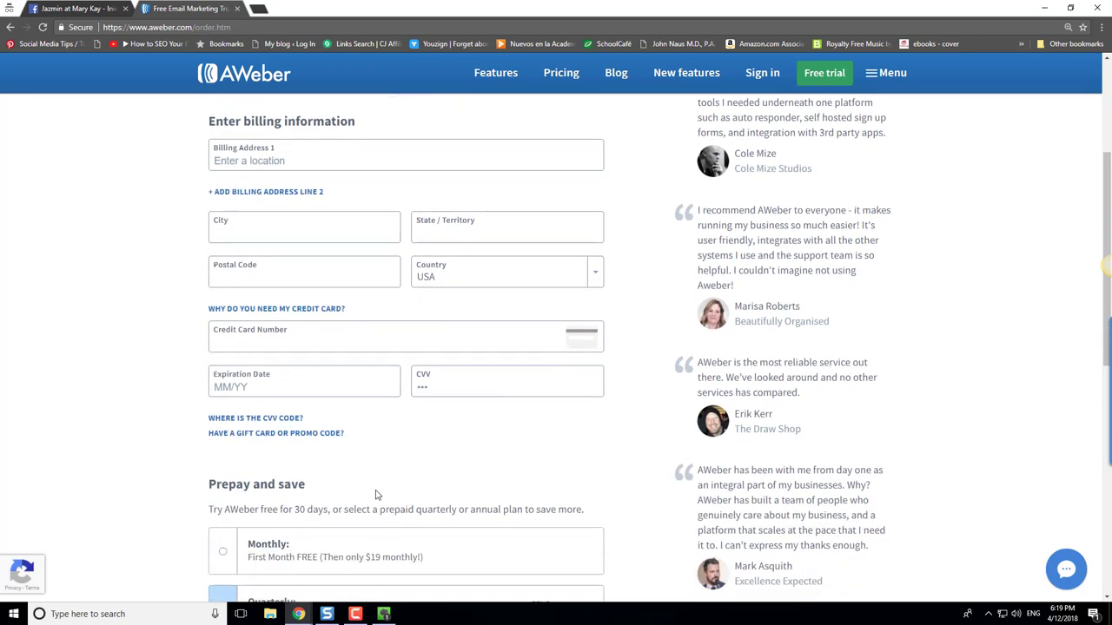
pyautogui.scroll(-2, 261, 435)
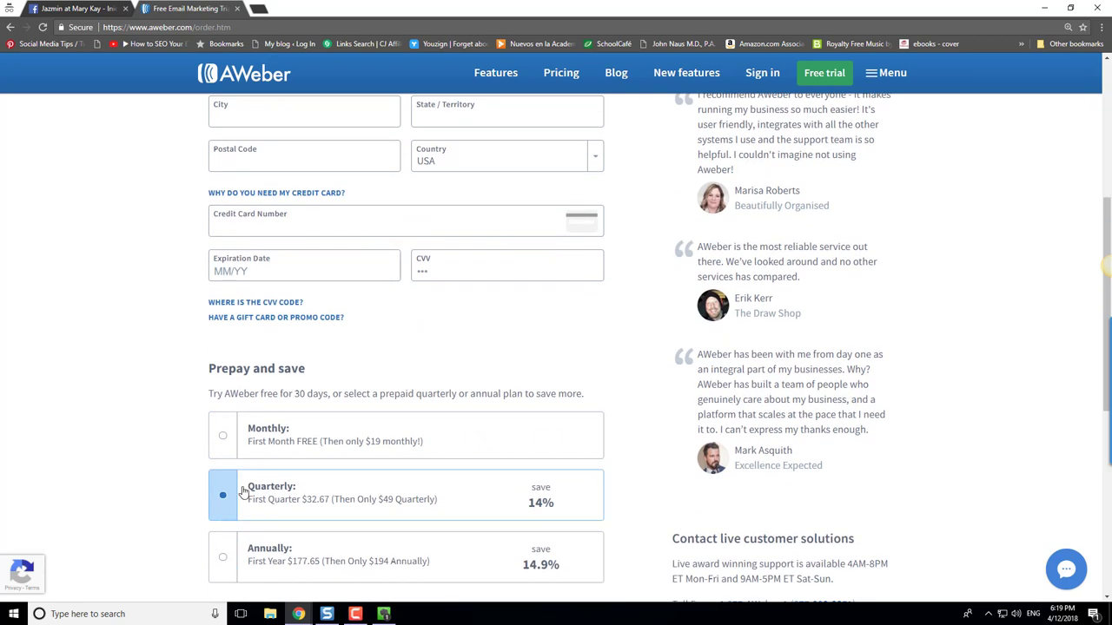
pyautogui.click(223, 443)
pyautogui.scroll(-3, 311, 442)
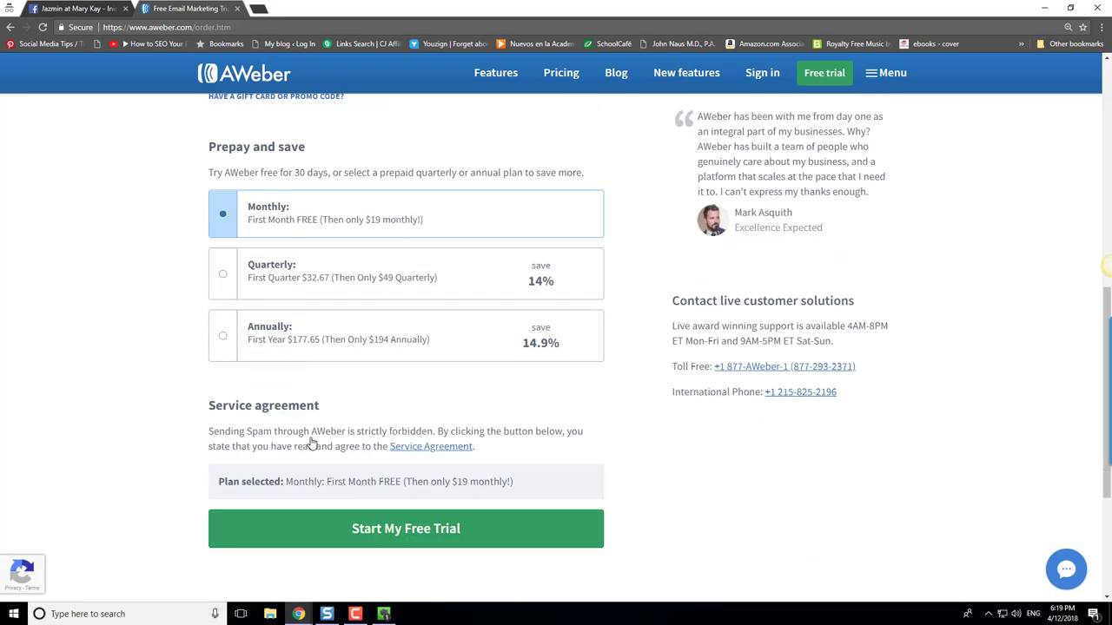
pyautogui.scroll(4, 311, 443)
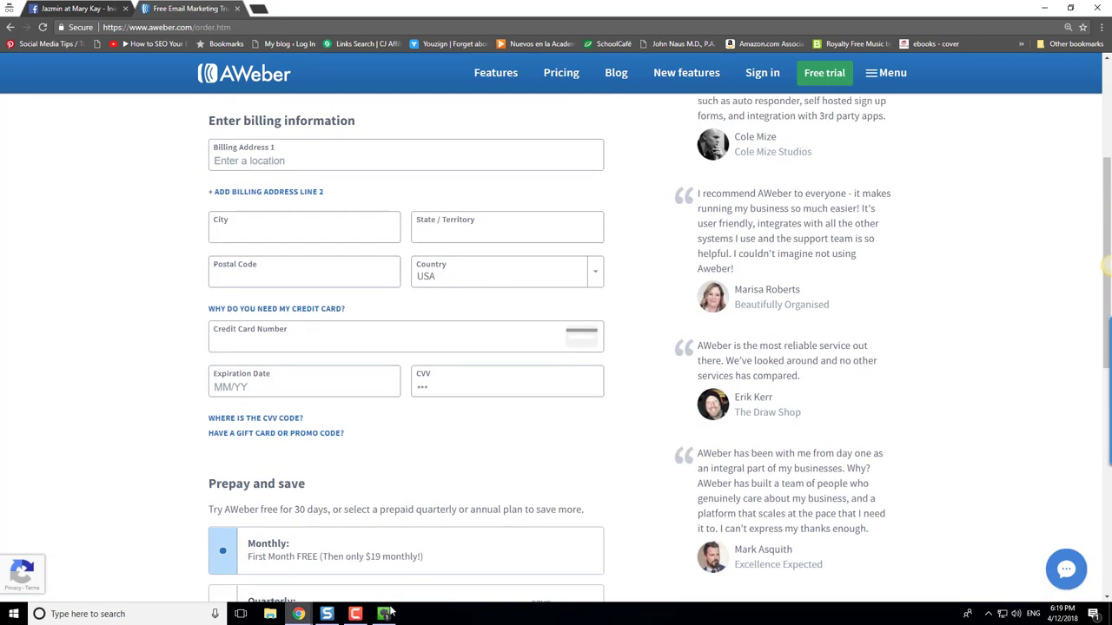
pyautogui.click(353, 617)
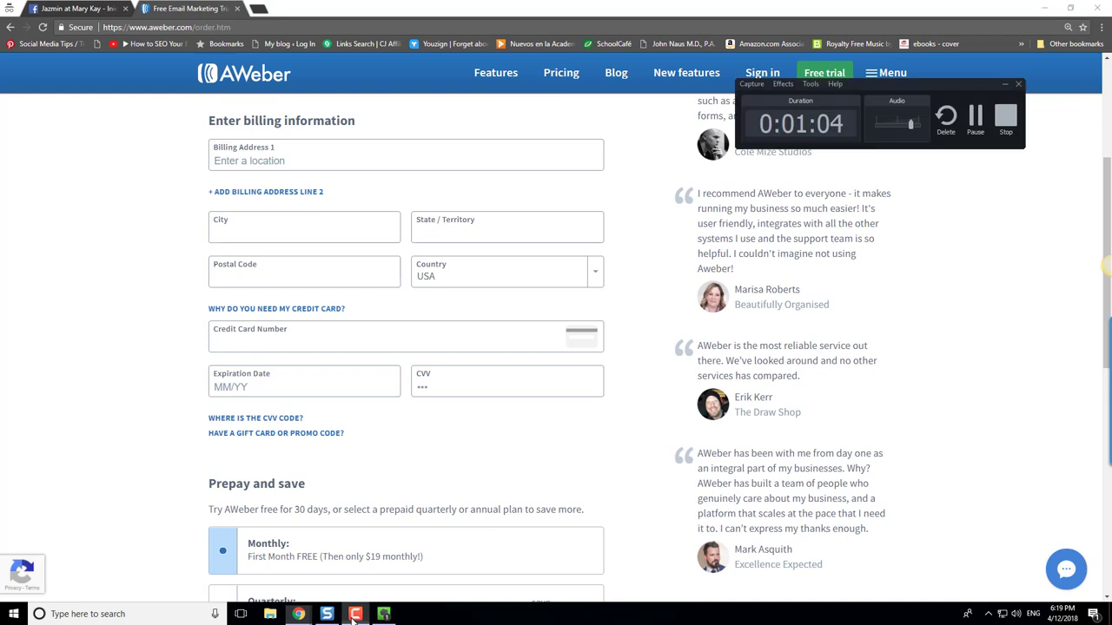
pyautogui.click(975, 134)
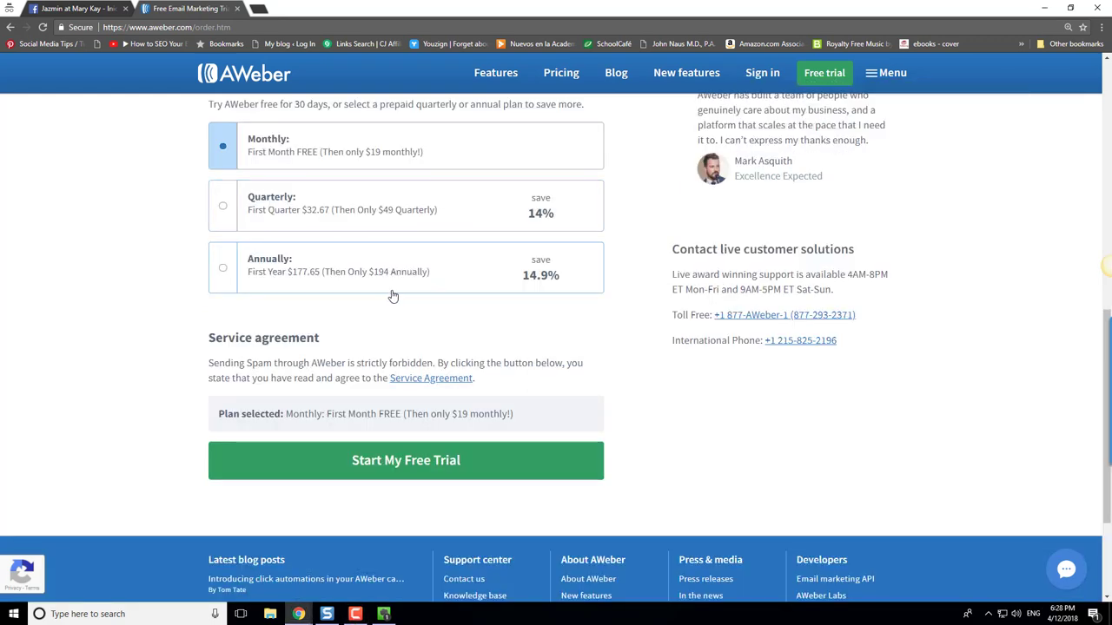
pyautogui.scroll(1, 390, 297)
pyautogui.scroll(-1, 390, 296)
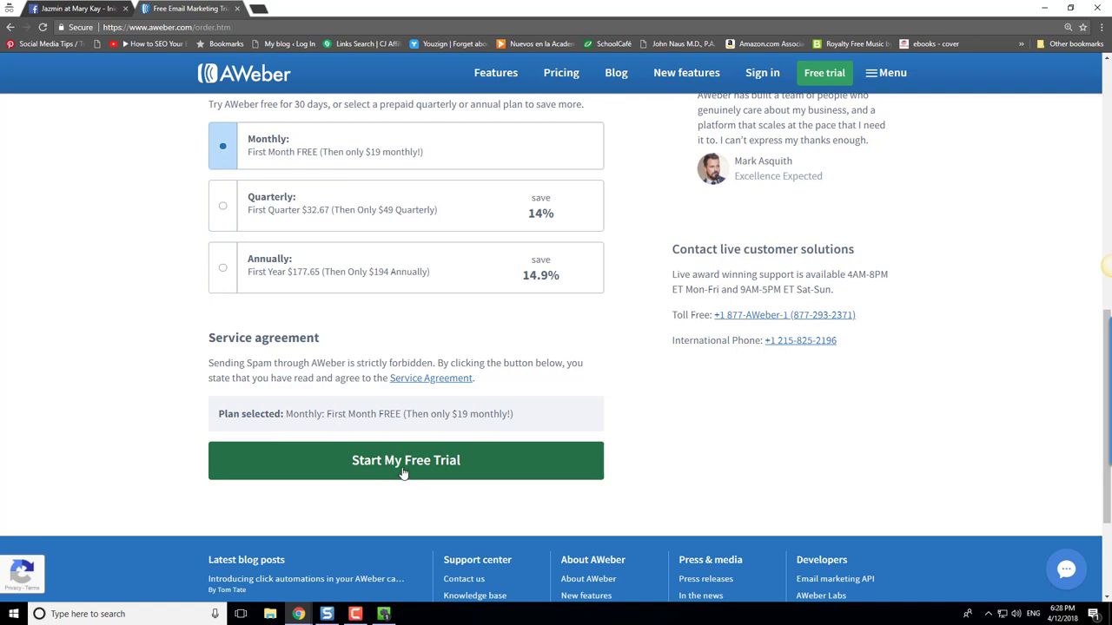
pyautogui.click(355, 614)
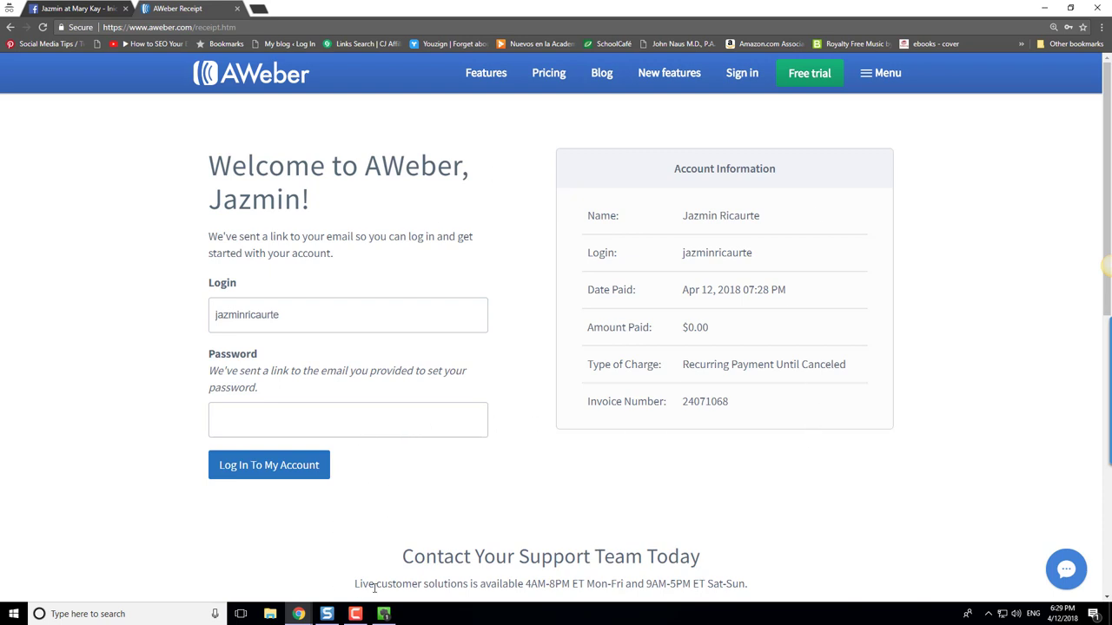
pyautogui.click(355, 614)
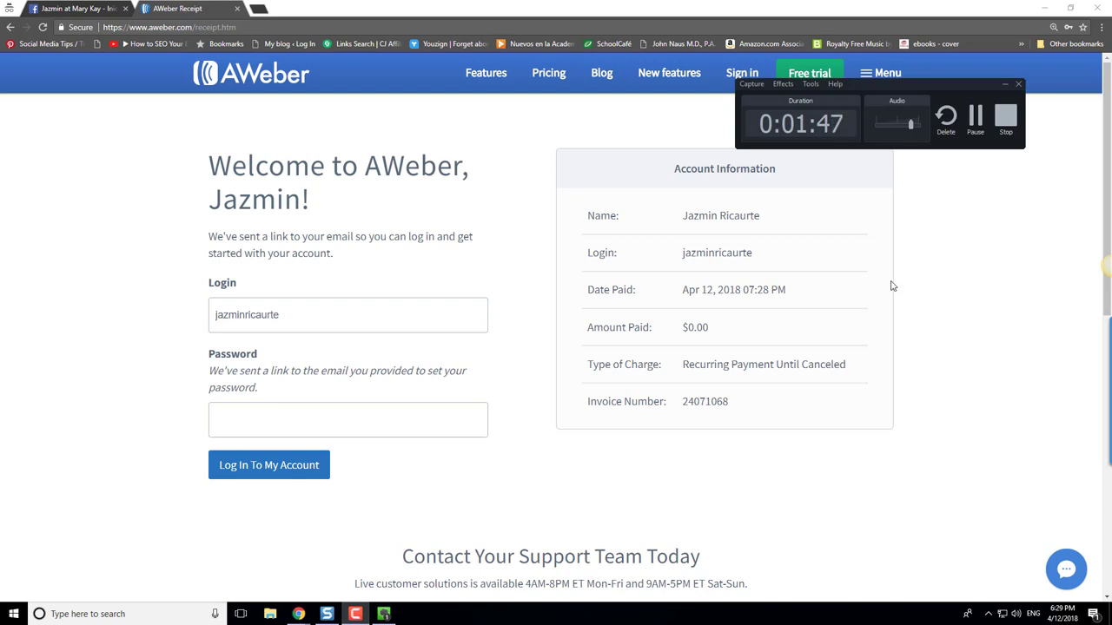
pyautogui.click(975, 119)
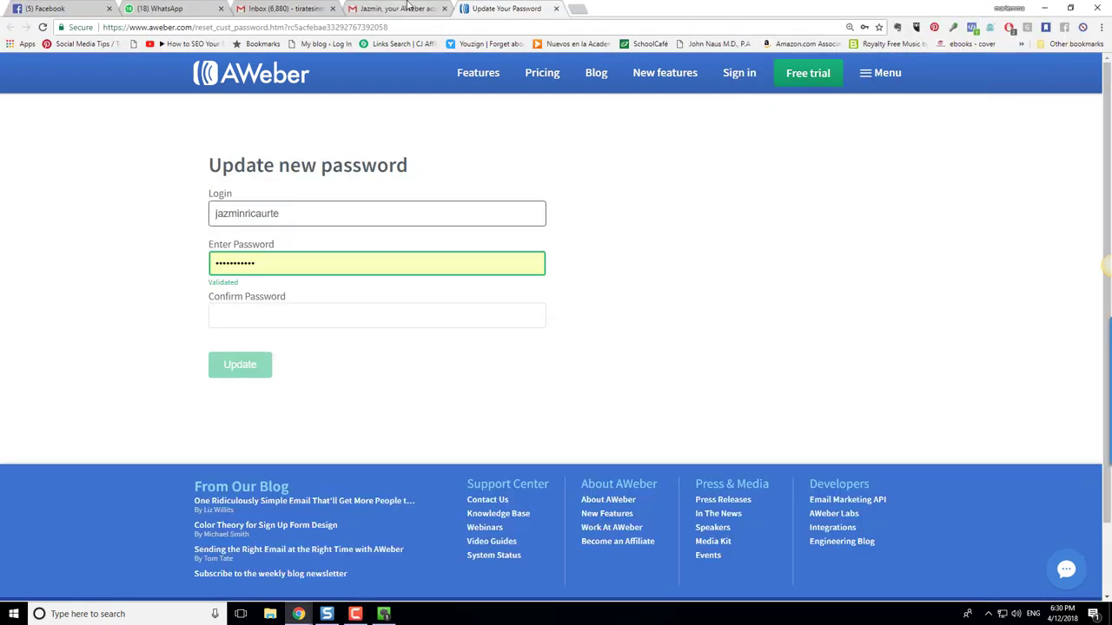
# Step: Check the account-ready email for the login name and password link, and return to the entered password on the update form
pyautogui.click(408, 8)
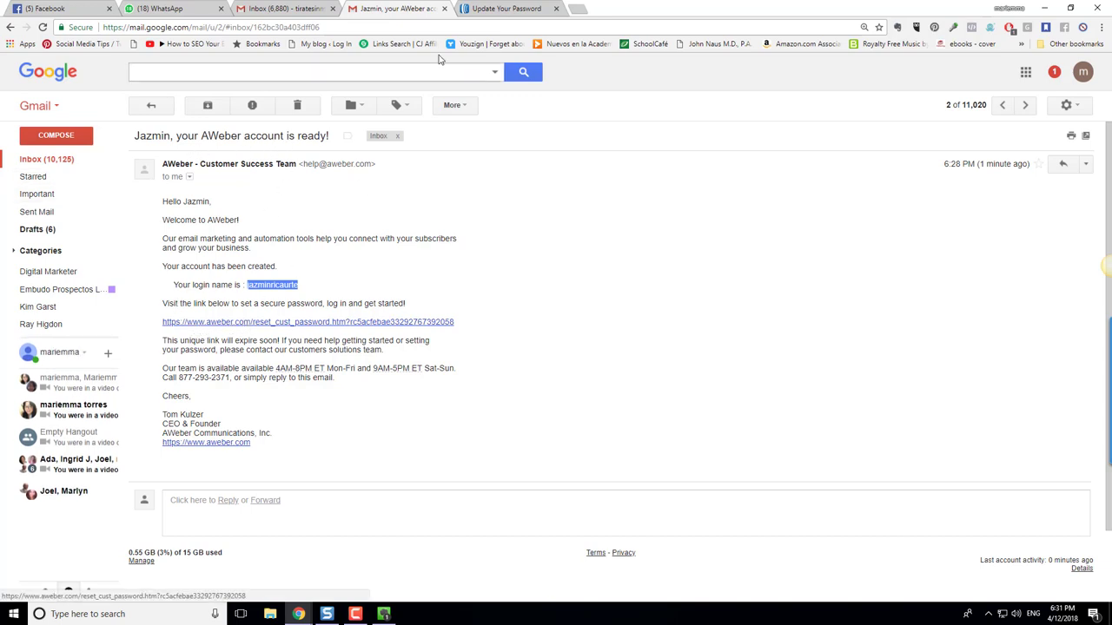
pyautogui.click(506, 9)
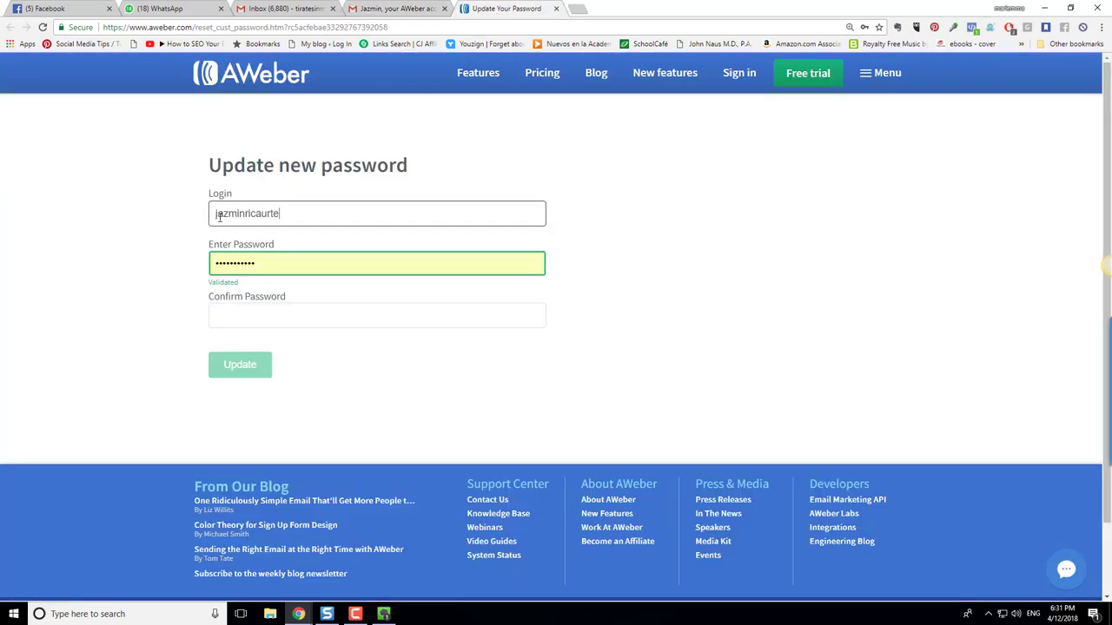
pyautogui.click(265, 264)
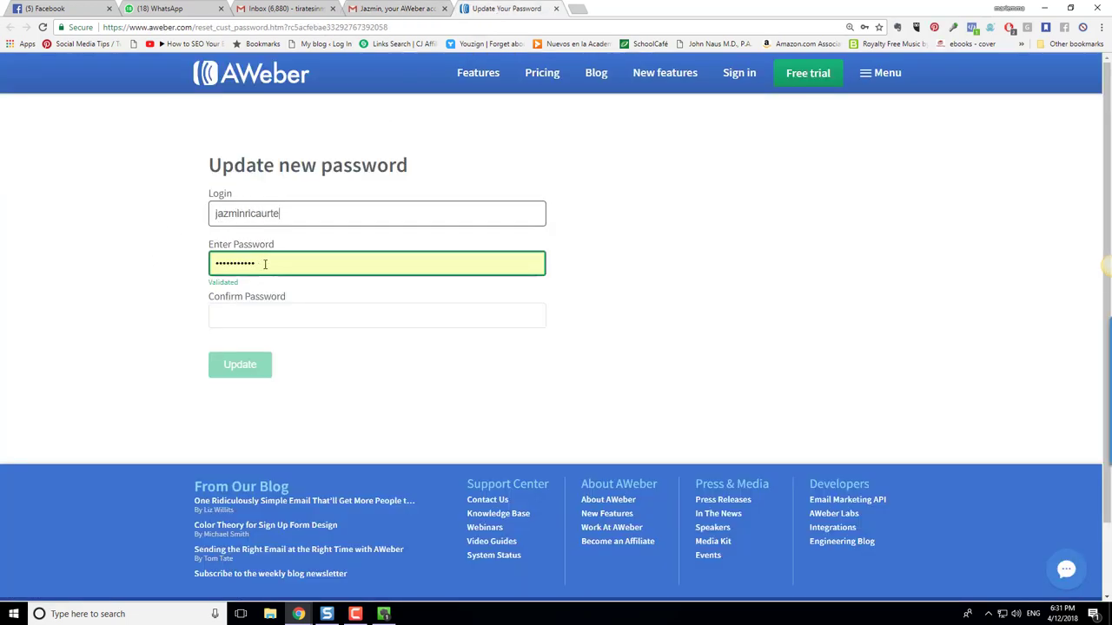
pyautogui.doubleClick(265, 264)
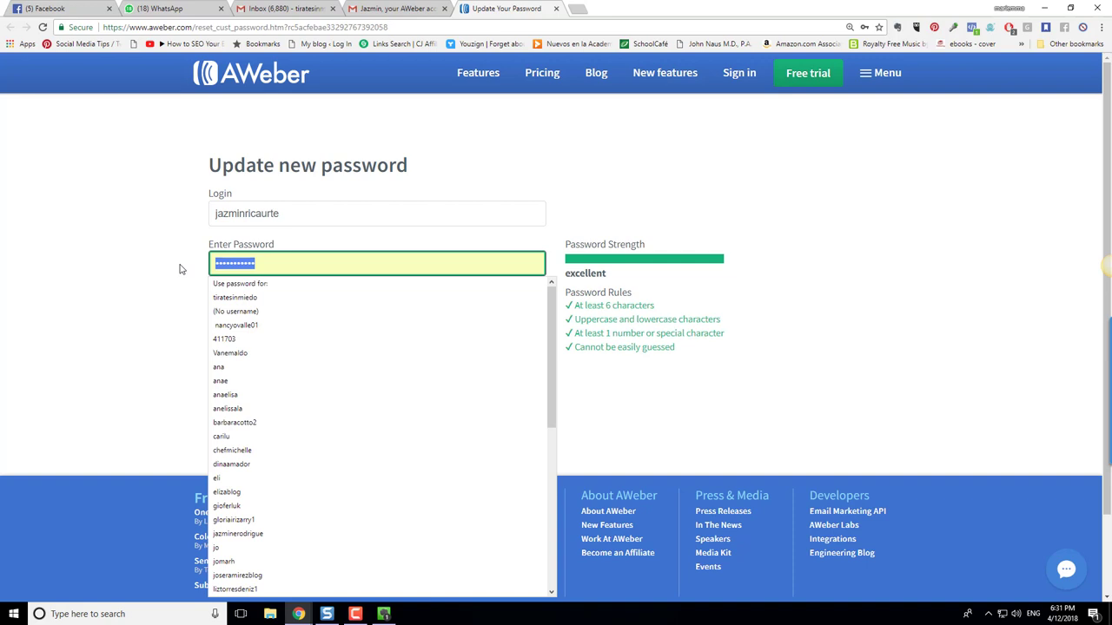
pyautogui.click(355, 614)
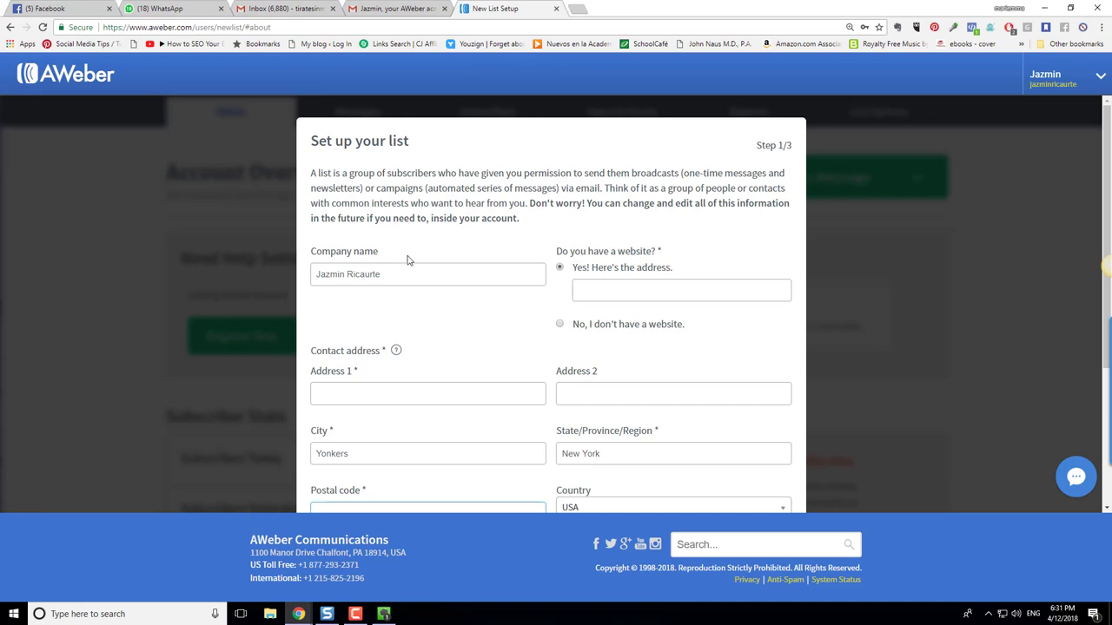
# Step: Review the company name, website, contact address and email sender fields in the first step of the list setup
pyautogui.click(353, 276)
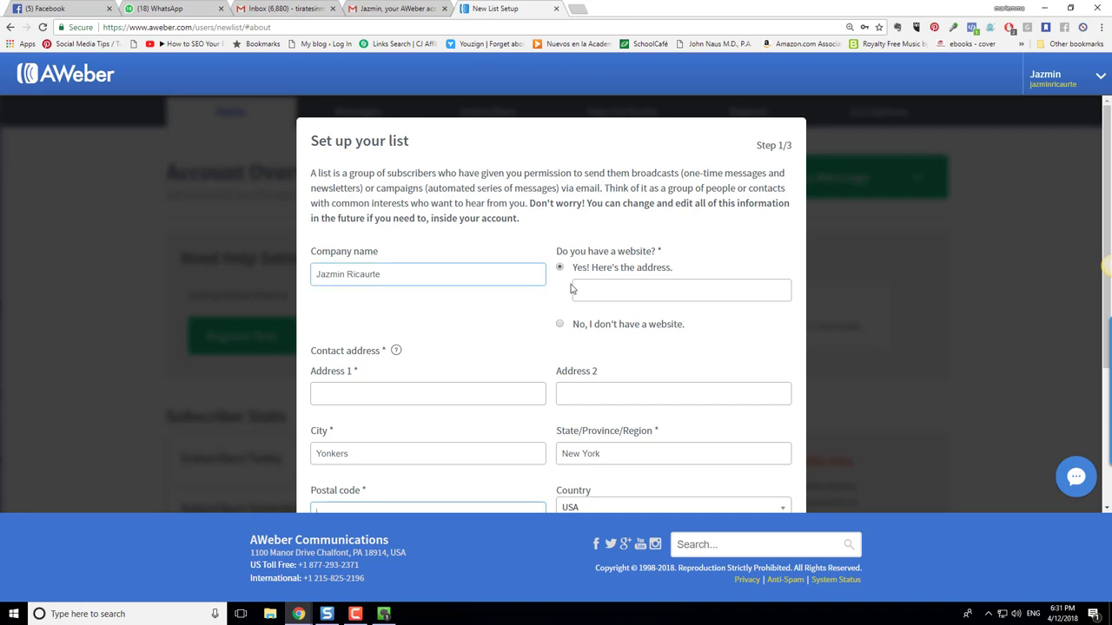
pyautogui.click(601, 284)
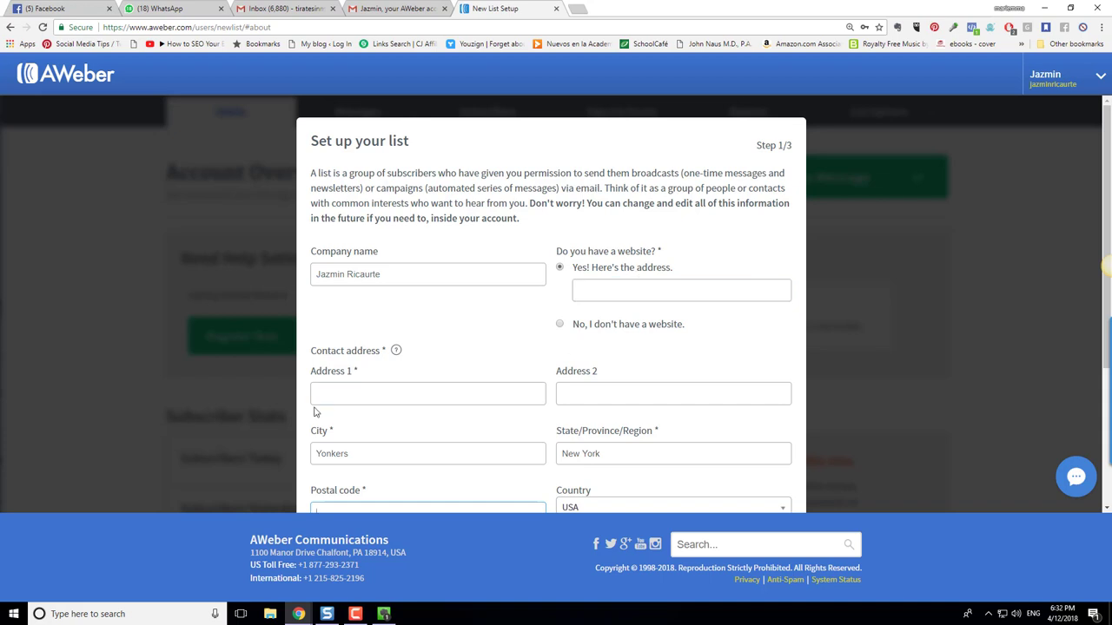
pyautogui.click(347, 400)
pyautogui.scroll(-2, 703, 422)
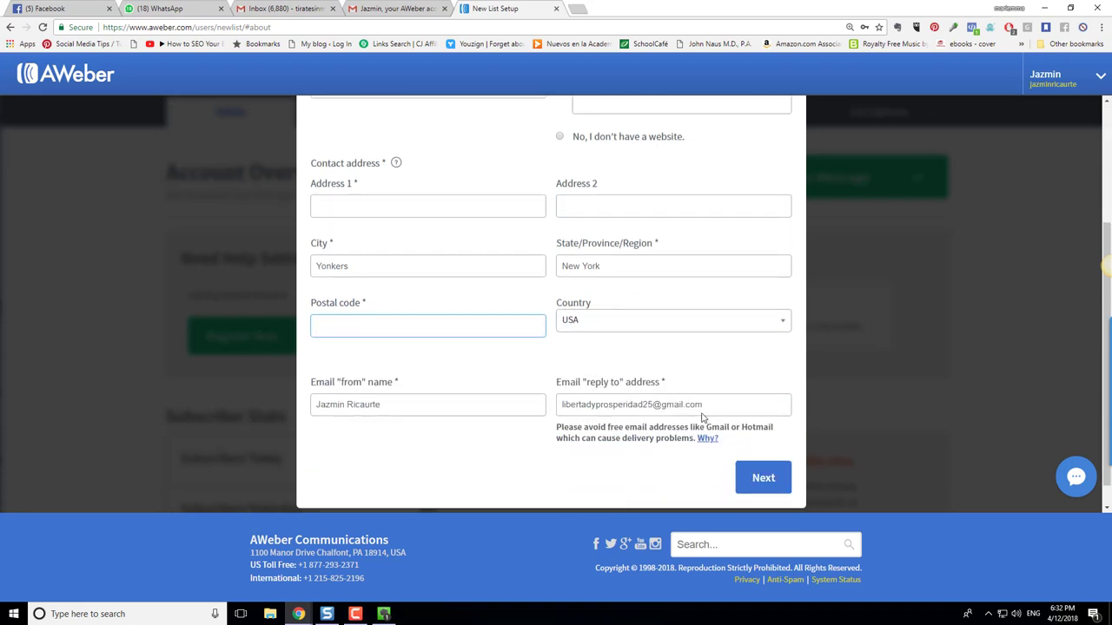
pyautogui.scroll(2, 683, 422)
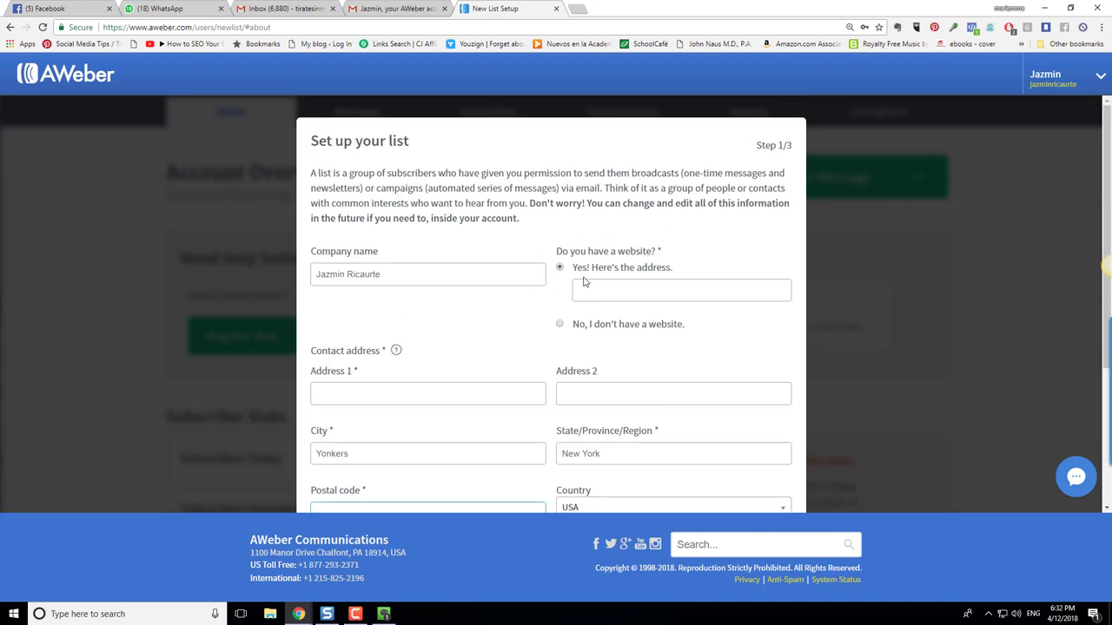
pyautogui.click(355, 614)
pyautogui.click(355, 614)
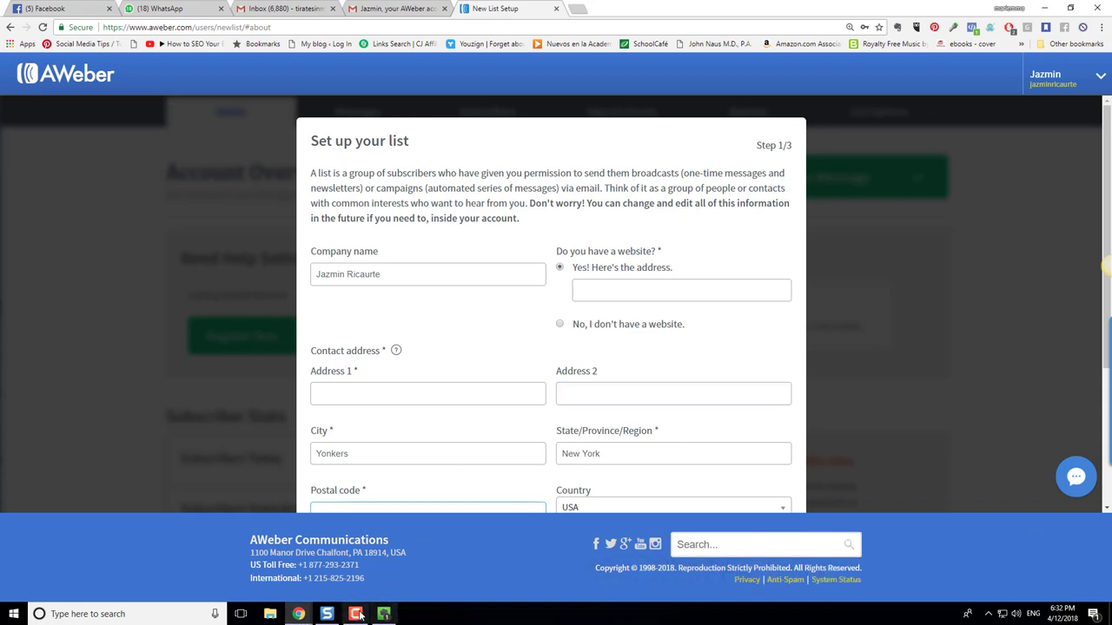
pyautogui.click(356, 614)
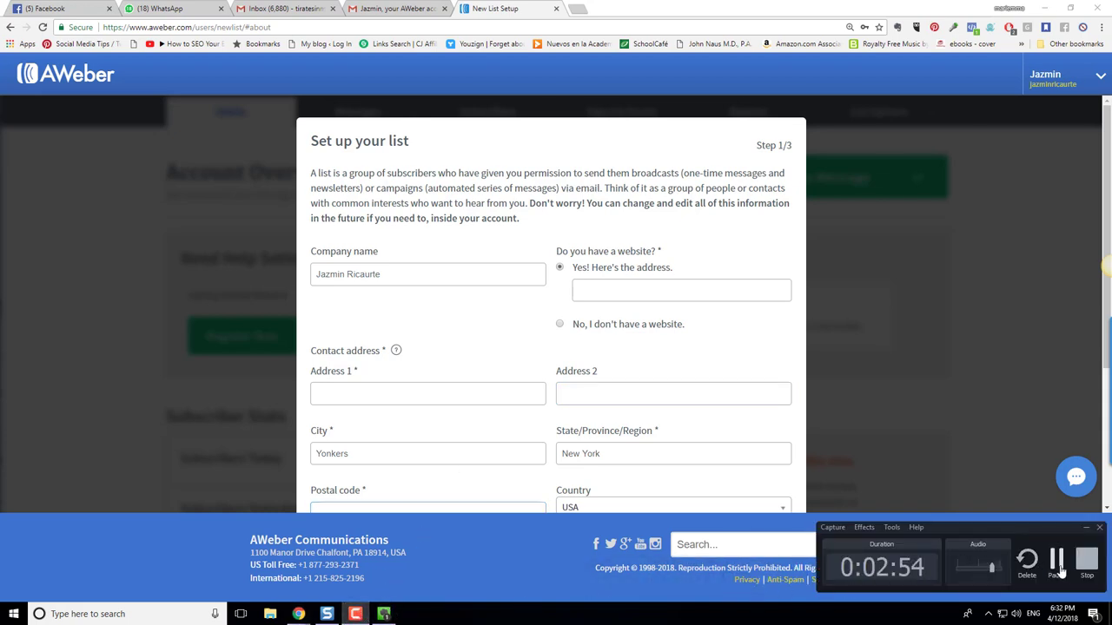
pyautogui.click(1056, 560)
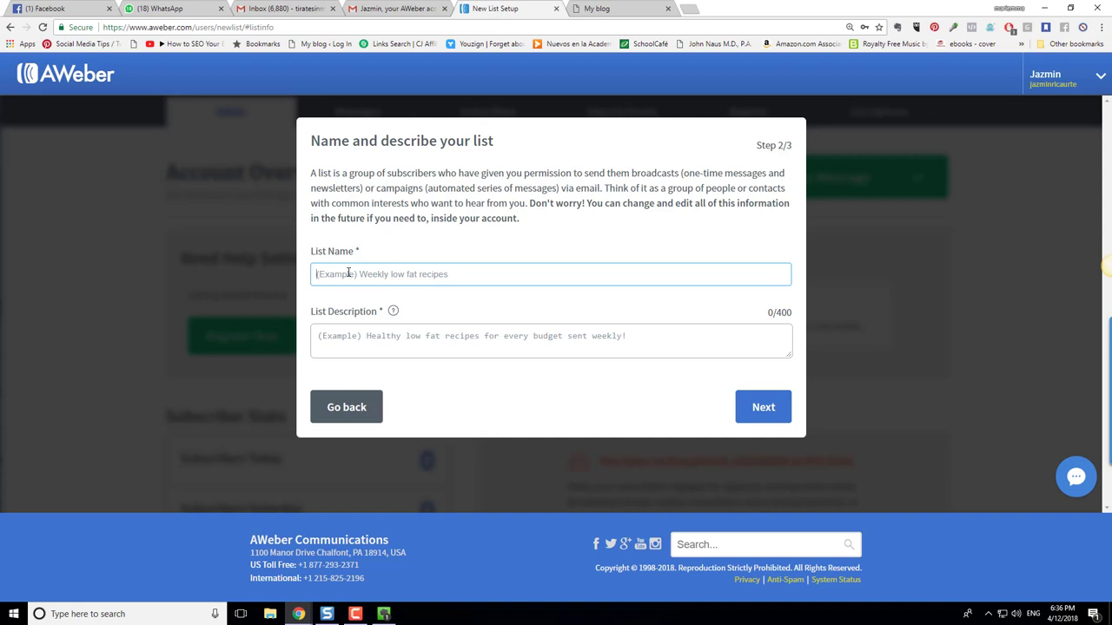
pyautogui.write('el')
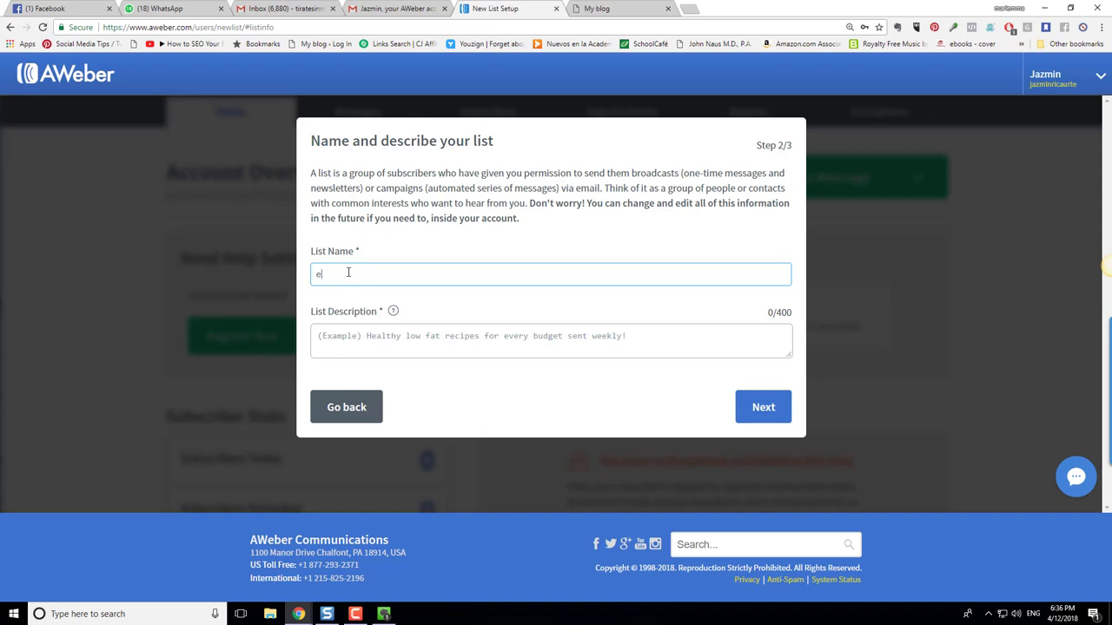
pyautogui.press('BackSpace')
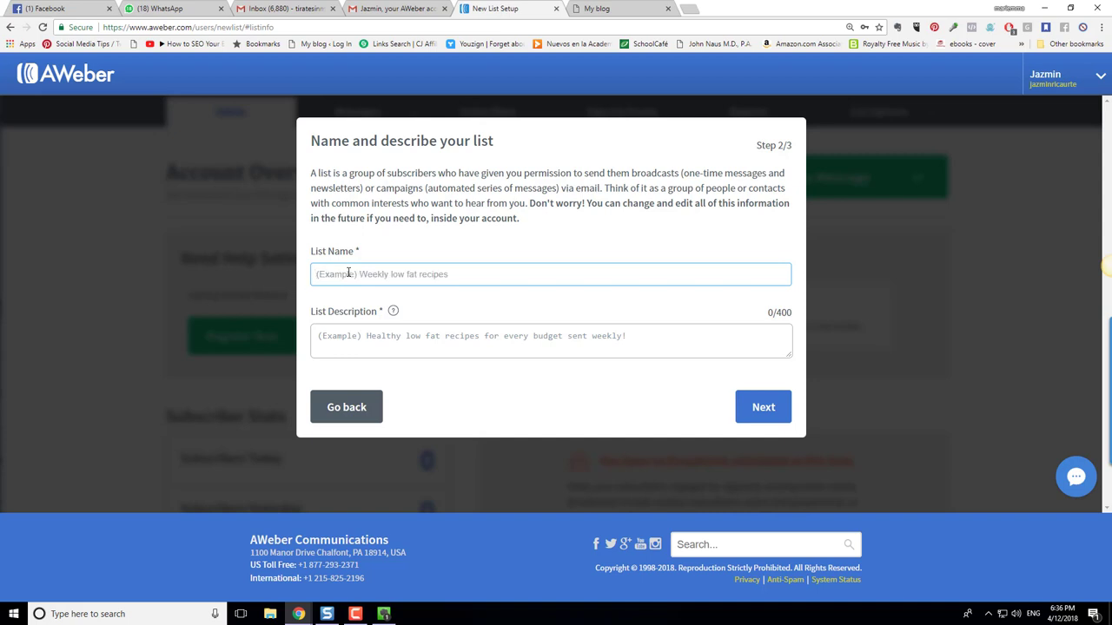
pyautogui.write('Anti')
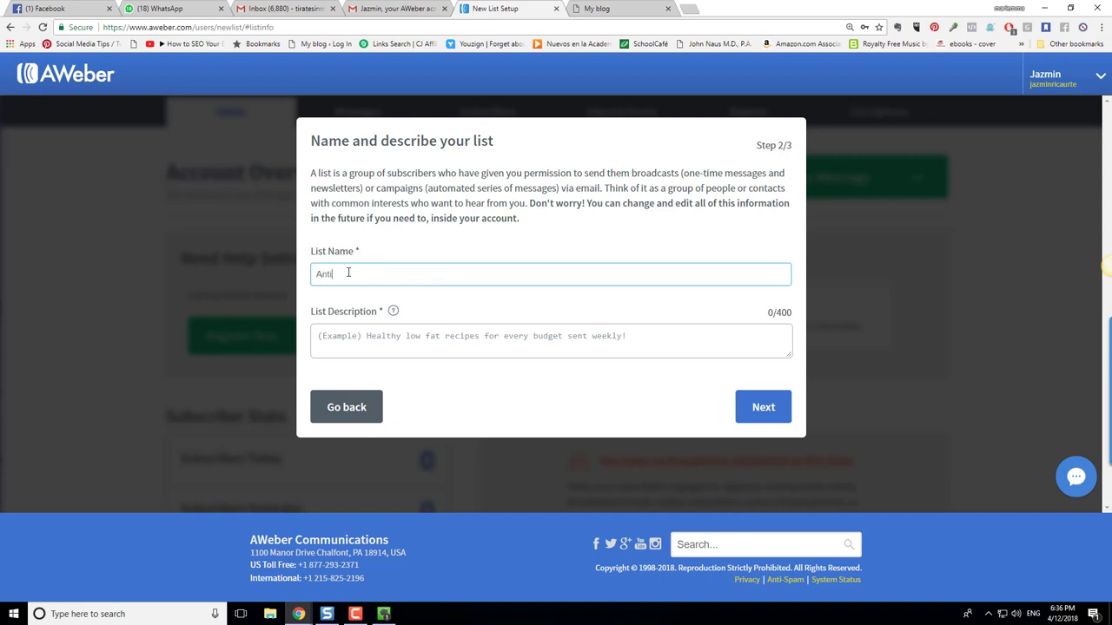
pyautogui.press('BackSpace')
pyautogui.press('BackSpace')
pyautogui.write('dil')
pyautogui.press('BackSpace')
pyautogui.press('BackSpace')
pyautogui.press('BackSpace')
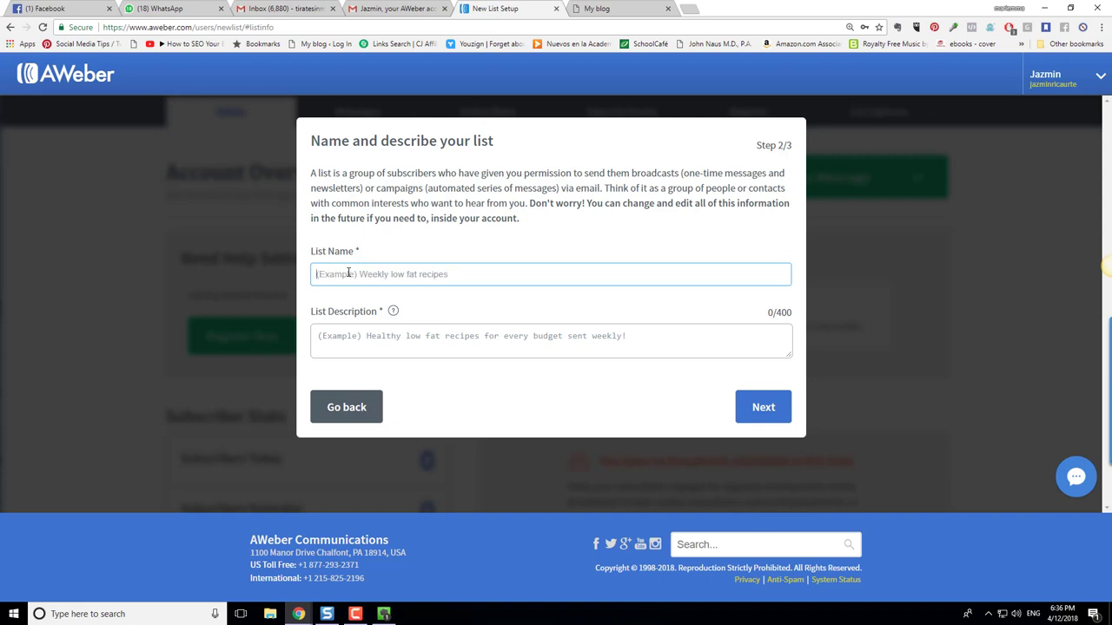
# Step: Name the list "Dile NO a las Arrugas" and describe it as "Aprenderas como cuidar tu piel y minimizar las arrugas y eliminar las manchas."
pyautogui.write('Dile NO a las Arrugas')
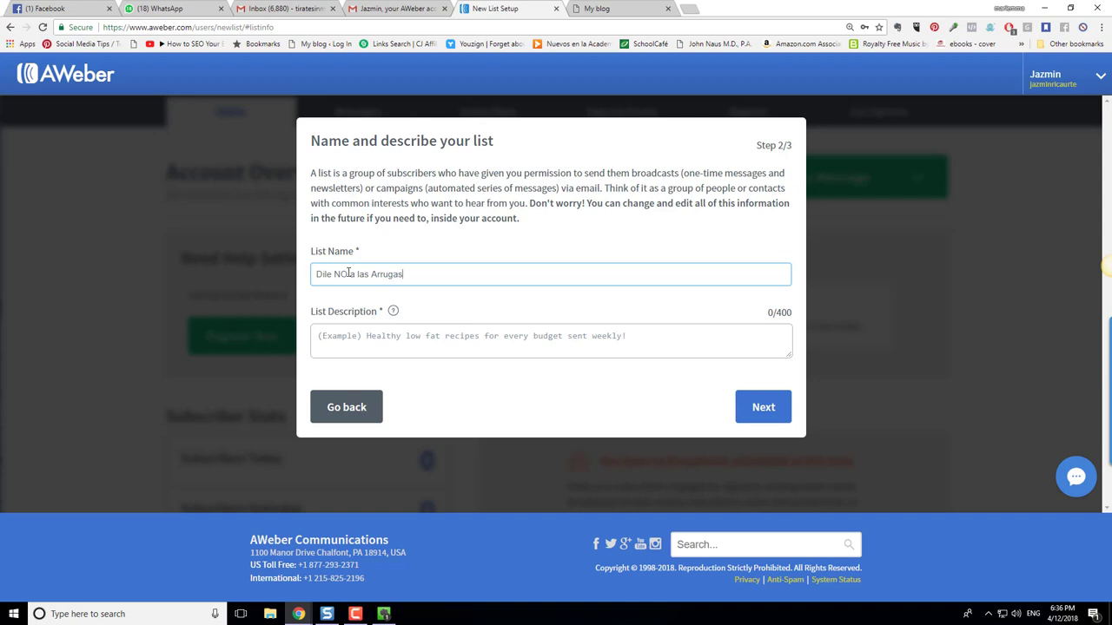
pyautogui.click(364, 346)
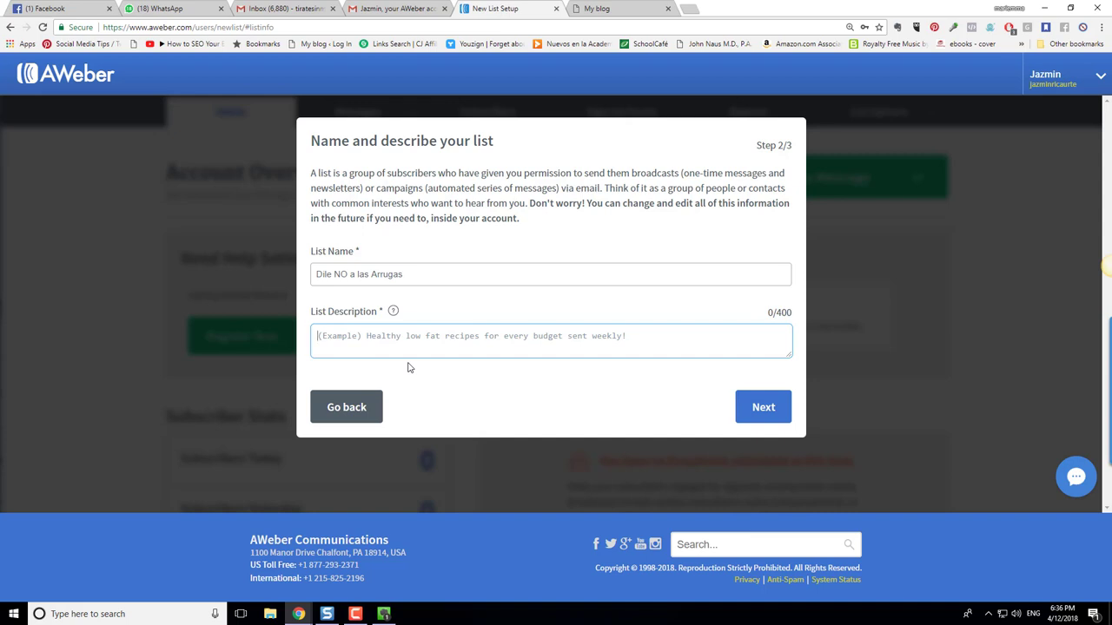
pyautogui.write('A')
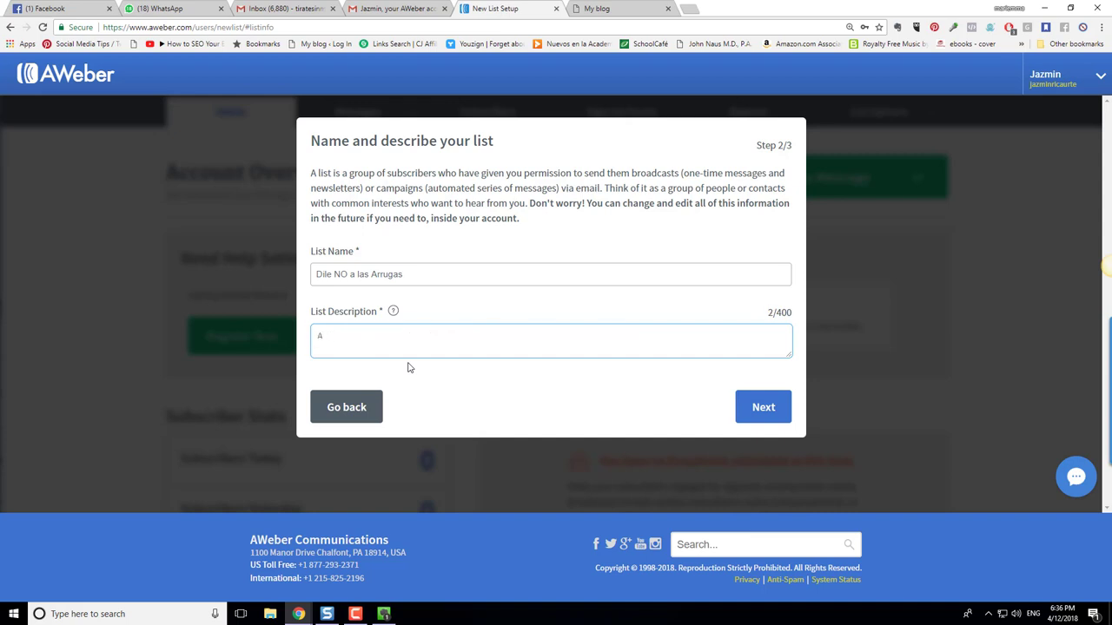
pyautogui.write('prenderas com')
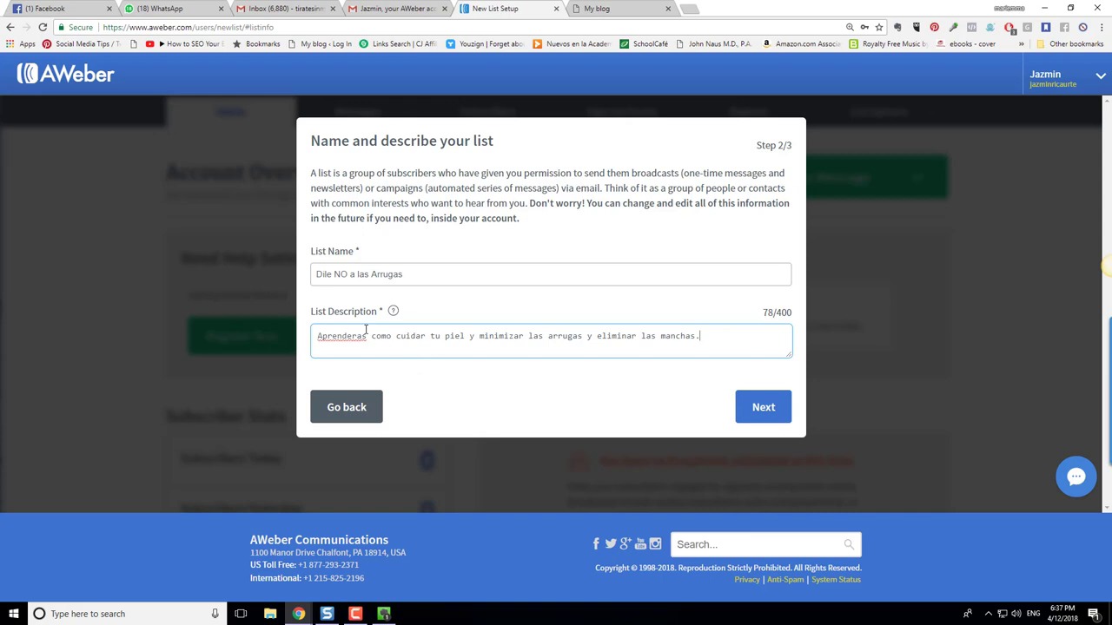
# Step: Apply the suggested spelling correction to "Aprenderas" in the list description and proceed to the confirmation message setup
pyautogui.rightClick(357, 338)
pyautogui.click(377, 350)
pyautogui.click(780, 422)
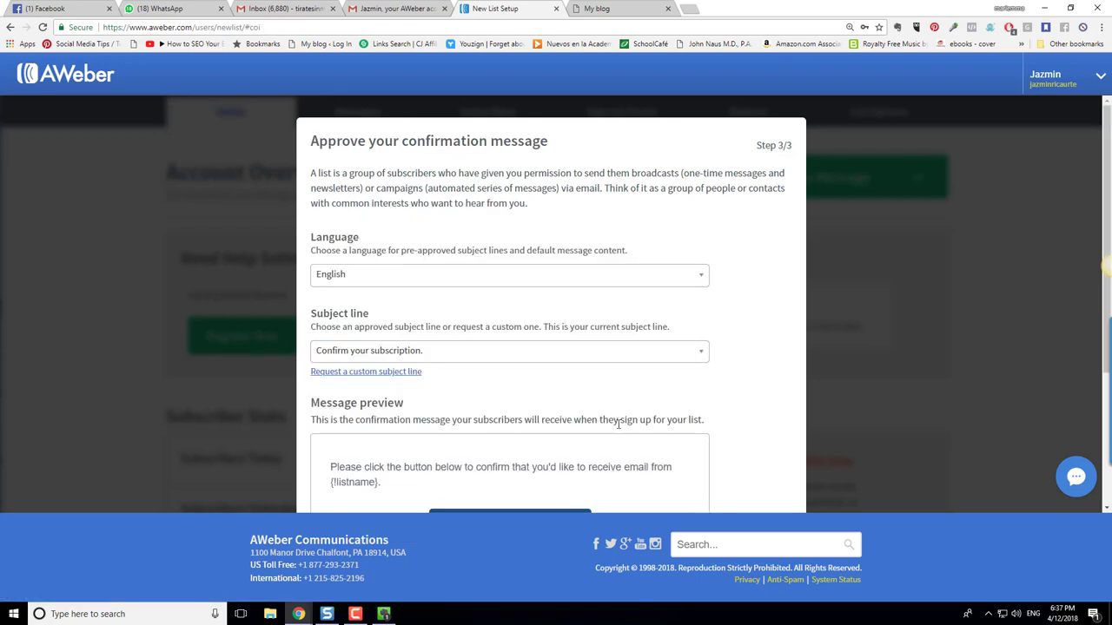
# Step: Set the language of the confirmation message to Spanish
pyautogui.click(385, 276)
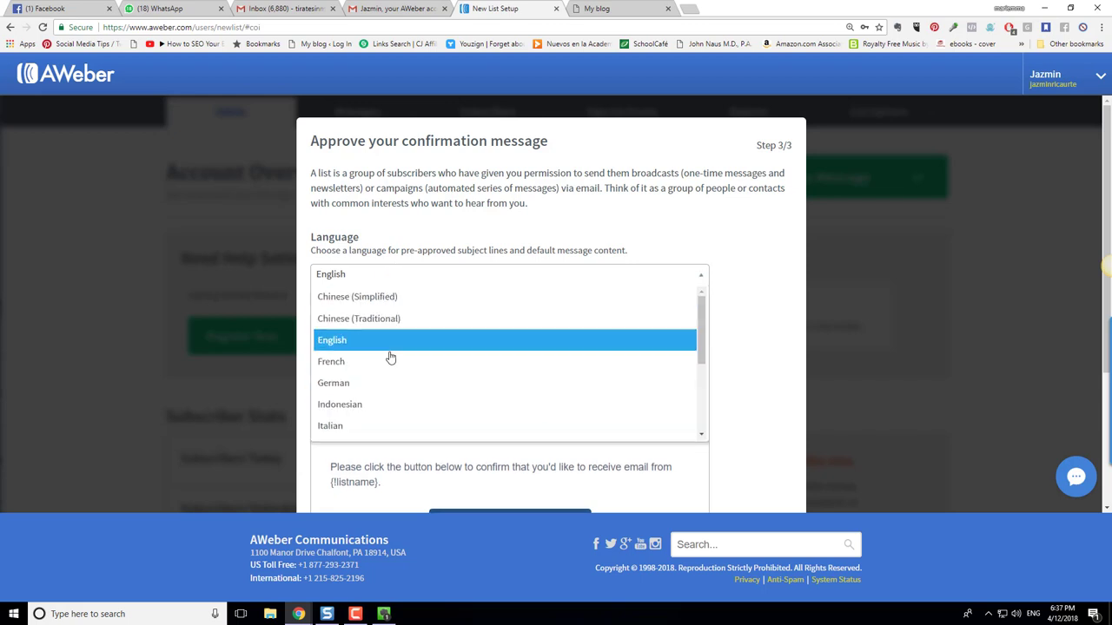
pyautogui.scroll(-3, 391, 398)
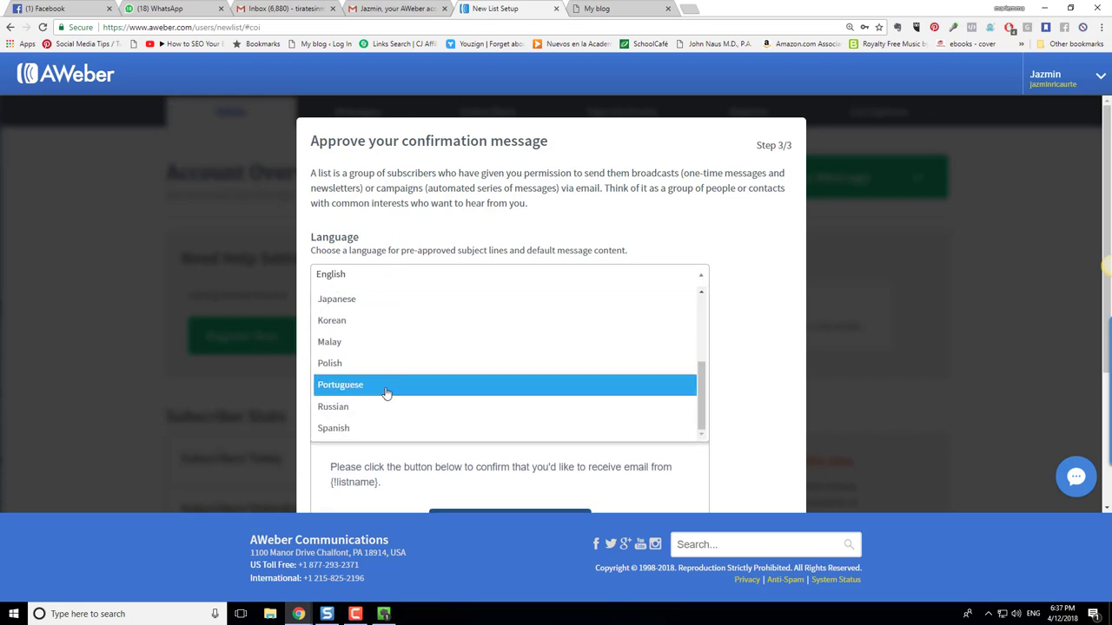
pyautogui.click(340, 429)
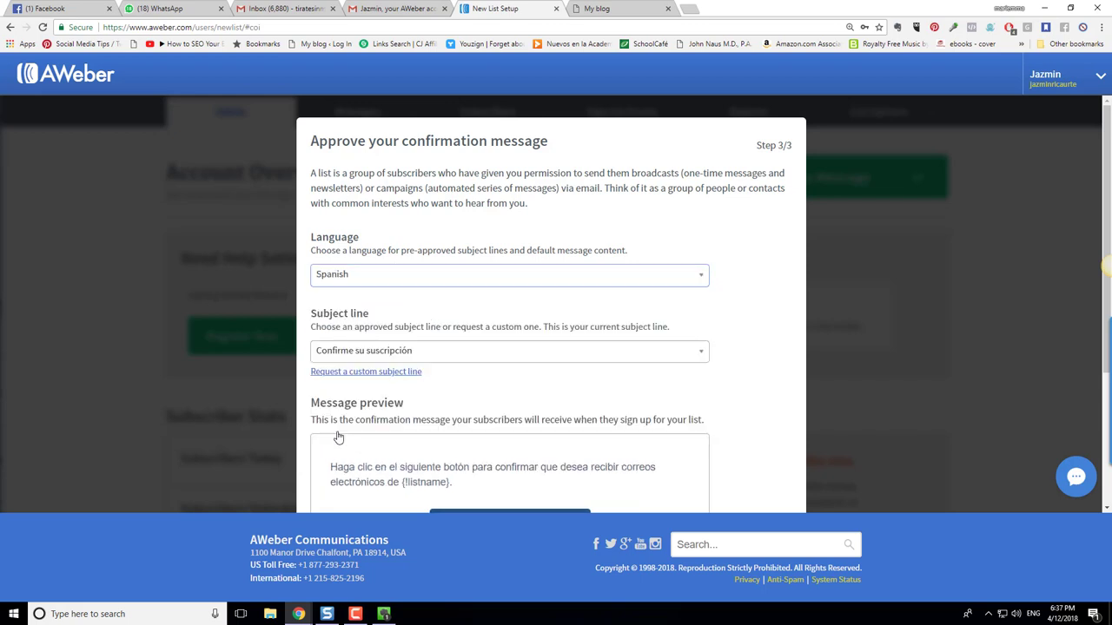
# Step: Use "Confirme su suscripción" as the confirmation subject line, check the message preview and complete the list setup
pyautogui.click(365, 351)
pyautogui.click(360, 420)
pyautogui.scroll(-2, 361, 420)
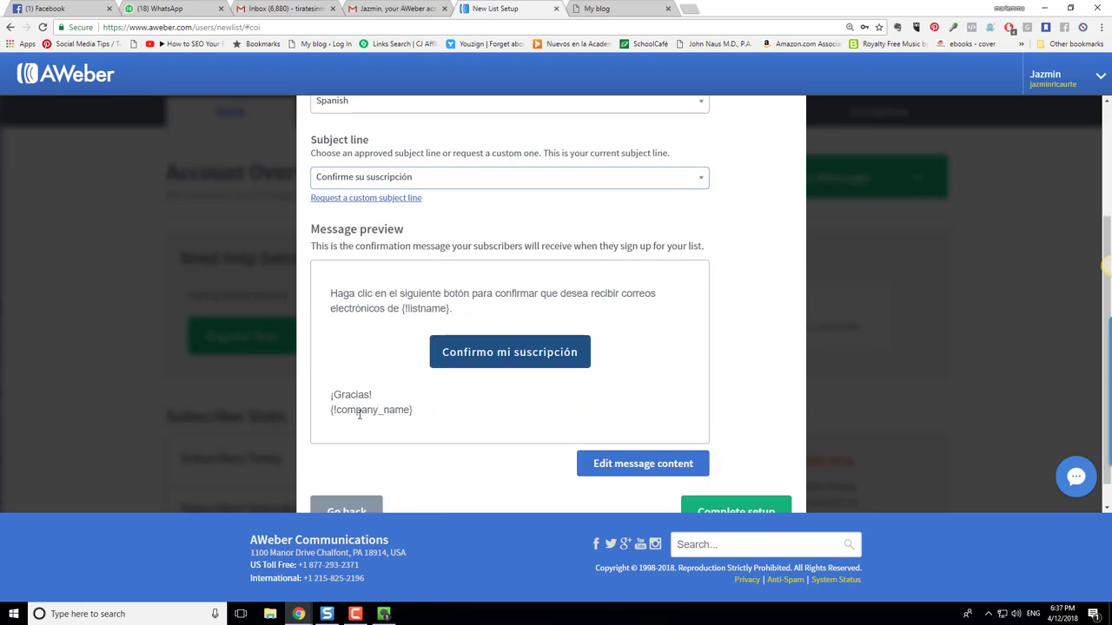
pyautogui.scroll(-1, 484, 367)
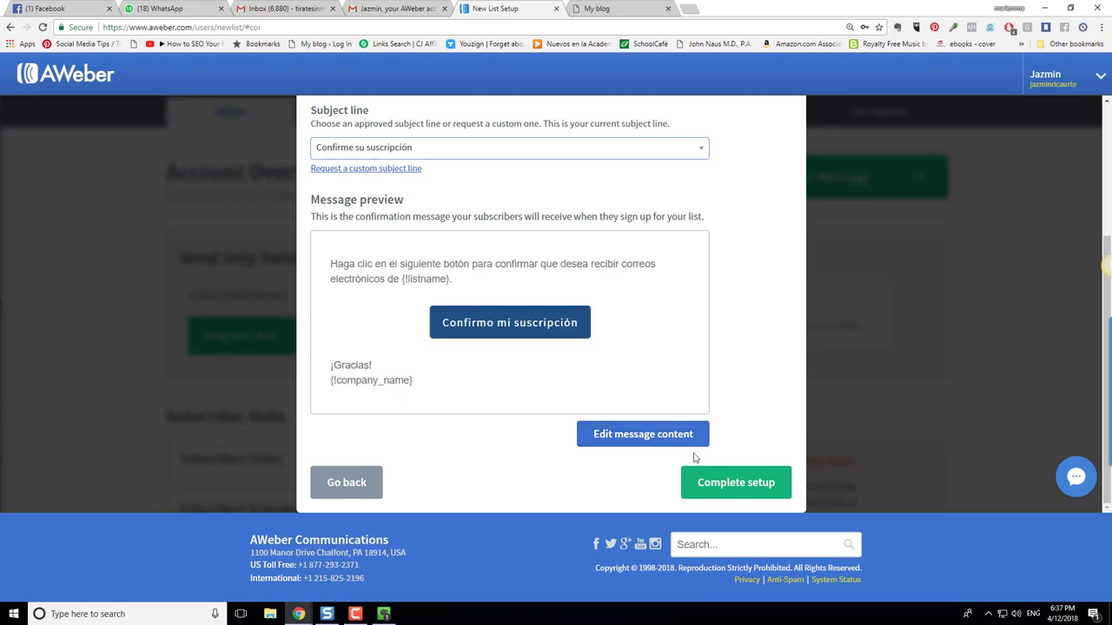
pyautogui.click(735, 489)
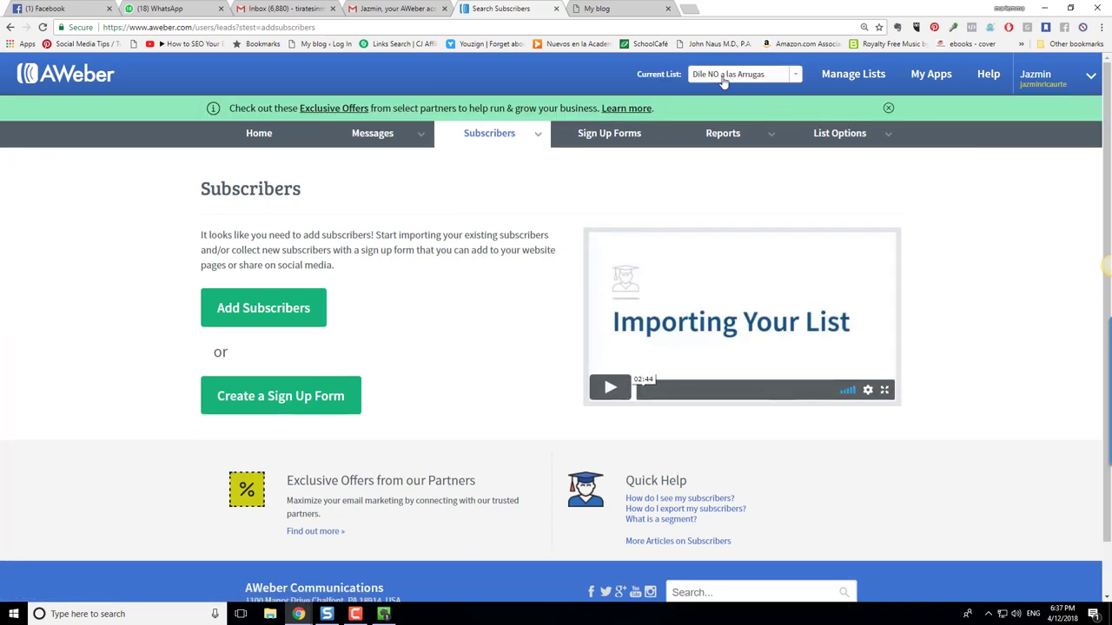
# Step: Open the list settings for "Dile NO a las Arrugas", review the basic information and notifications, and save them
pyautogui.click(847, 83)
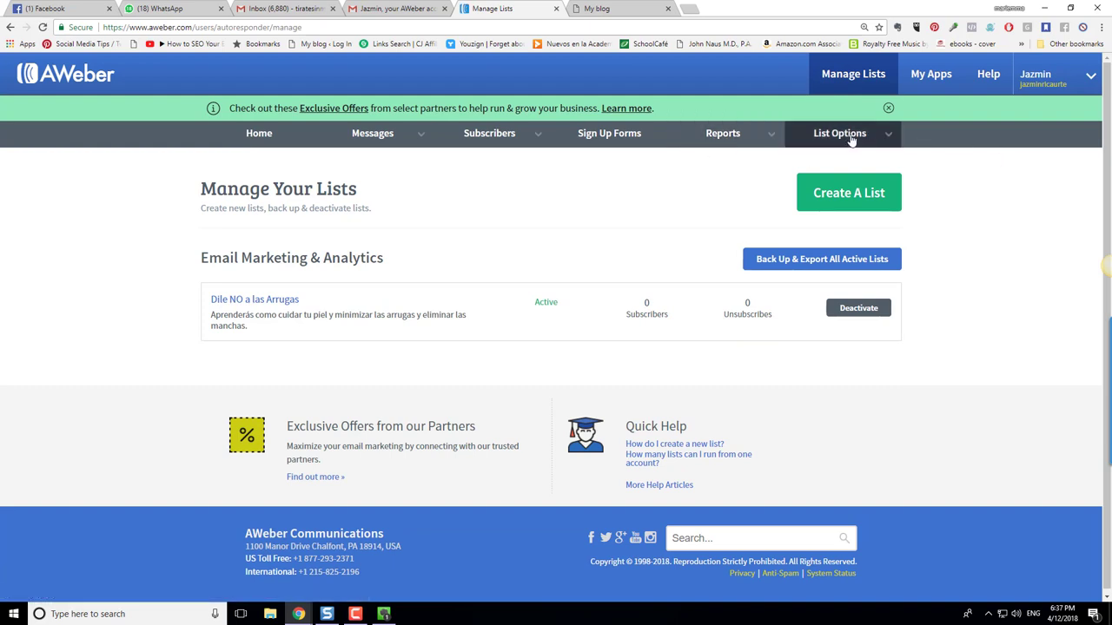
pyautogui.click(844, 136)
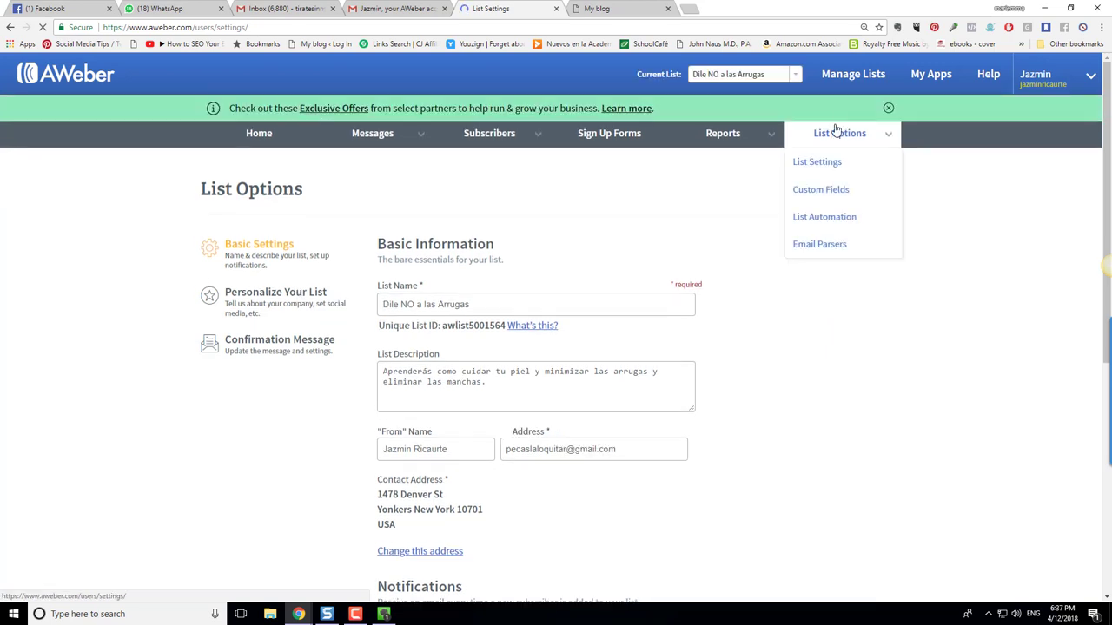
pyautogui.click(825, 162)
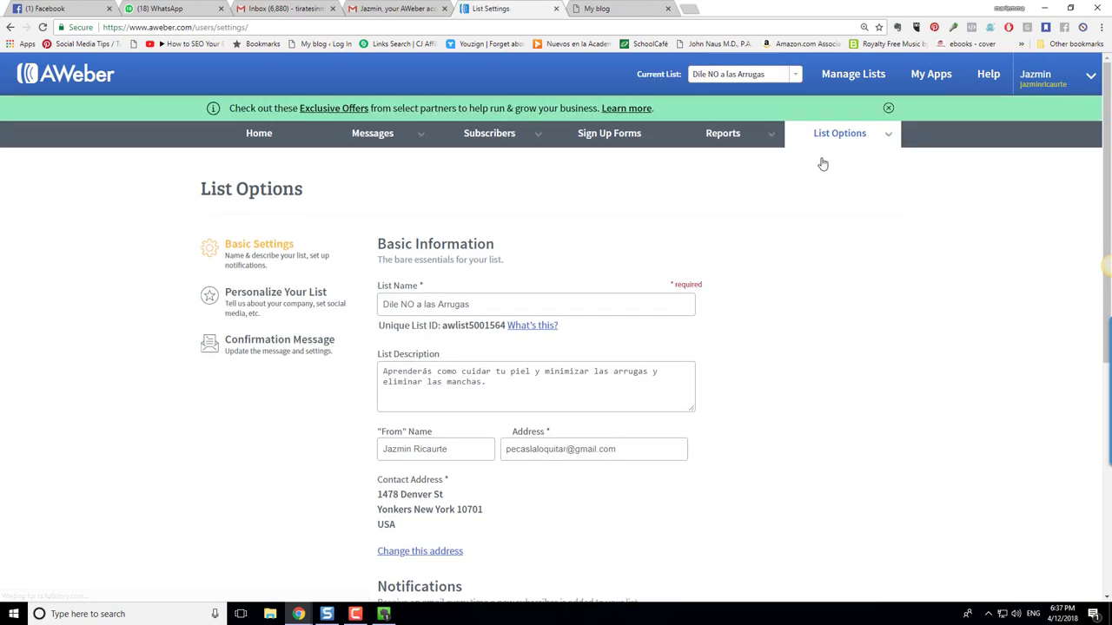
pyautogui.scroll(-3, 707, 327)
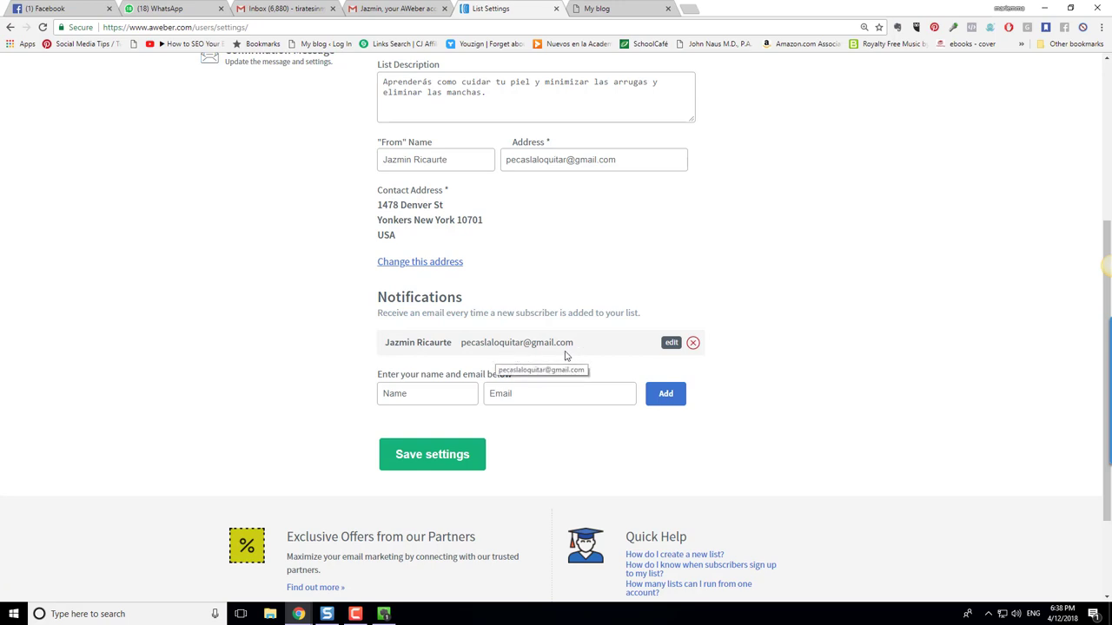
pyautogui.click(474, 454)
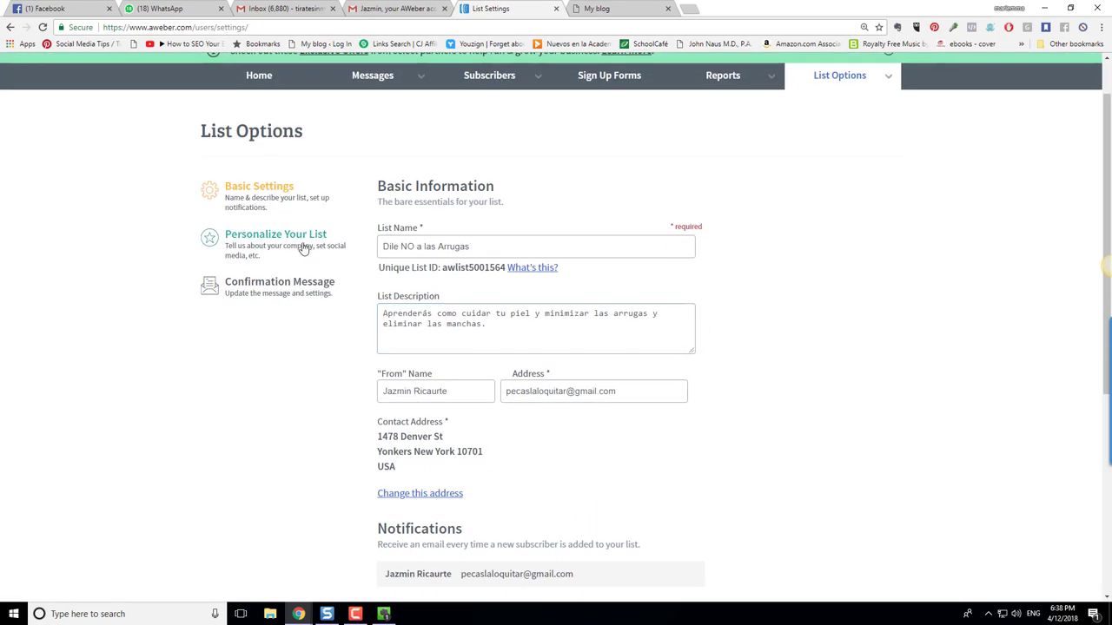
# Step: In the list's personalization settings, enter the email signature "ayudándote a lucir radiante y fabulosa!," followed by the sender's first name, with the spelling corrected
pyautogui.click(302, 246)
pyautogui.click(405, 359)
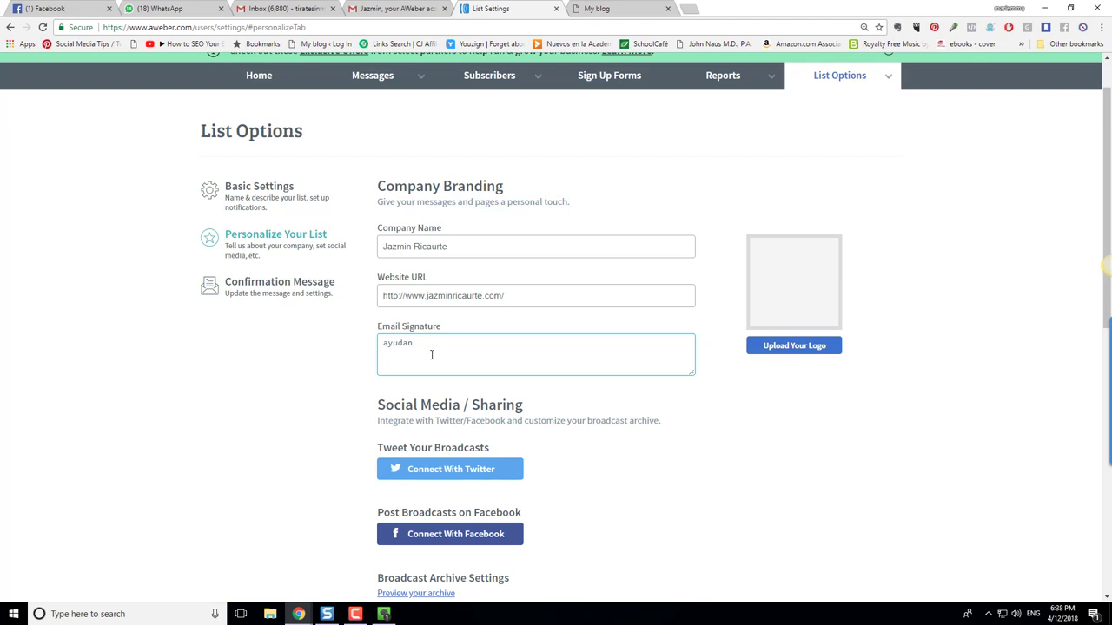
pyautogui.write('a lucir radiante y fabulosa!,')
pyautogui.rightClick(401, 341)
pyautogui.click(439, 351)
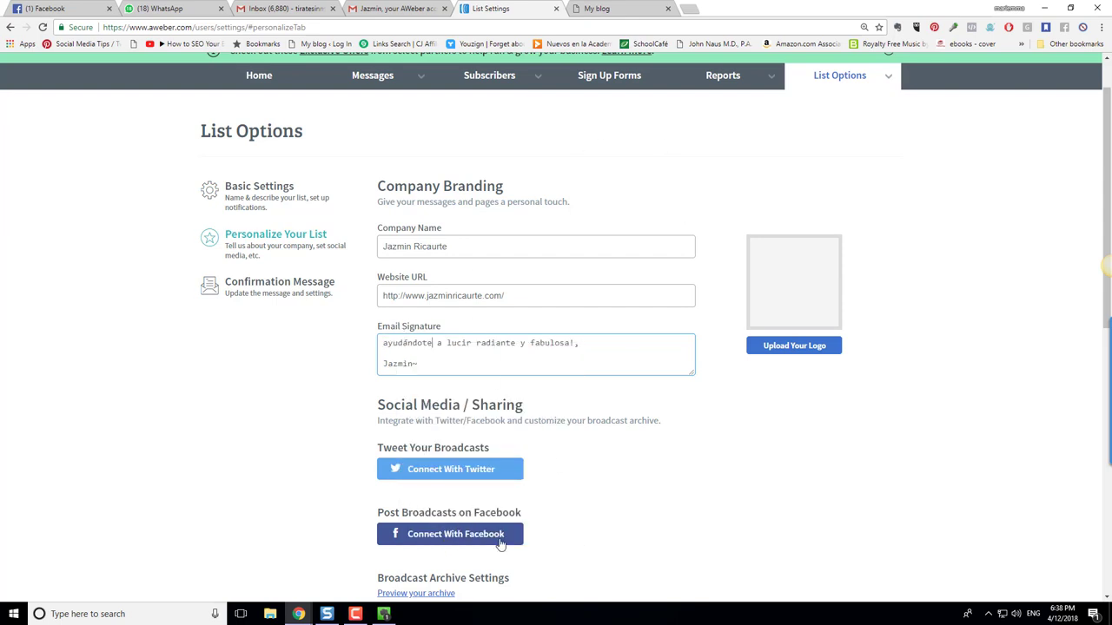
# Step: Upload "logo nuevo.png" from the account owner's folder as the list's company logo
pyautogui.click(803, 349)
pyautogui.click(486, 178)
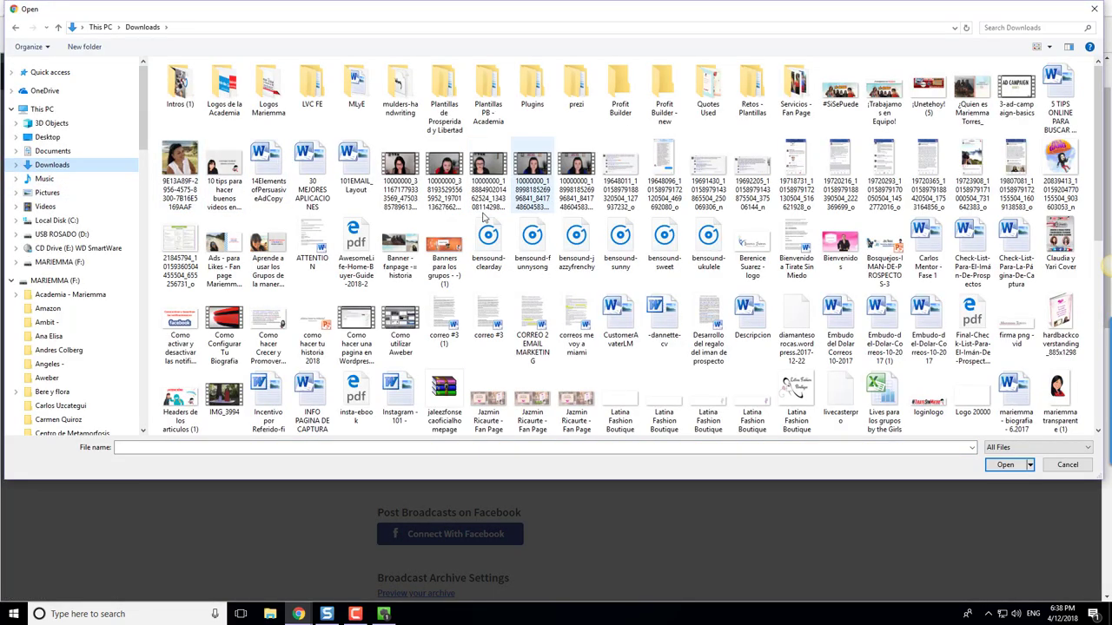
pyautogui.click(88, 351)
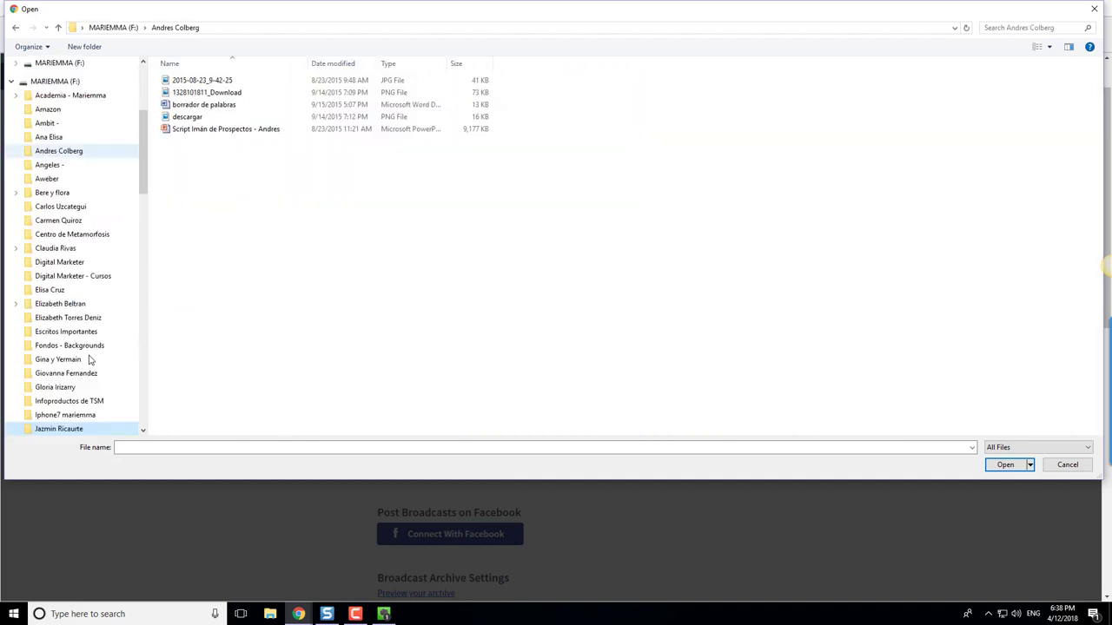
pyautogui.click(79, 428)
pyautogui.doubleClick(497, 209)
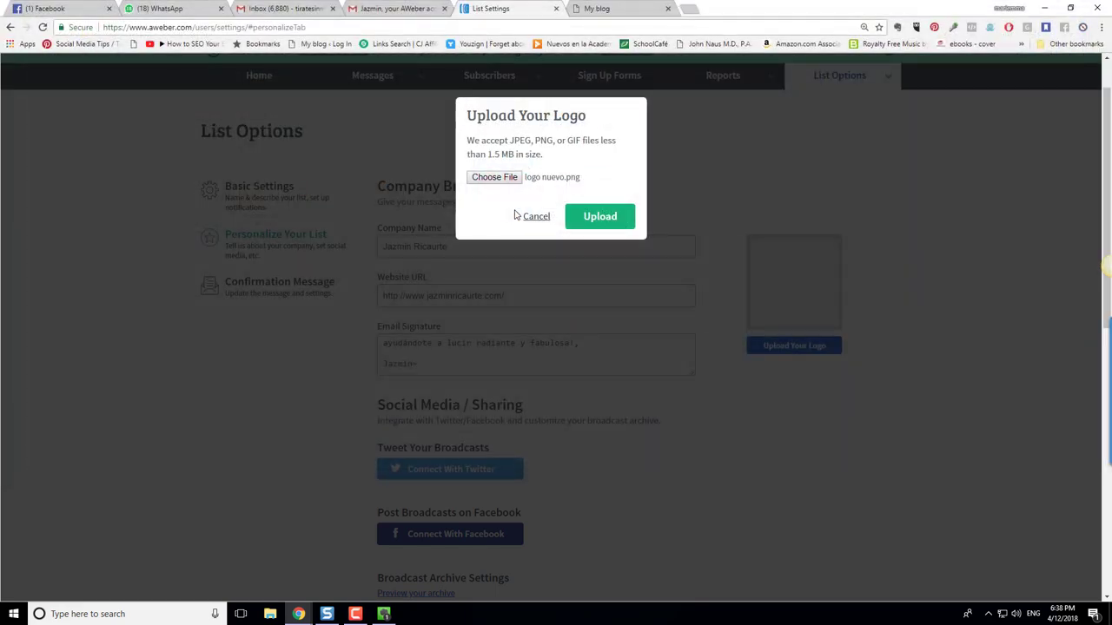
pyautogui.click(591, 217)
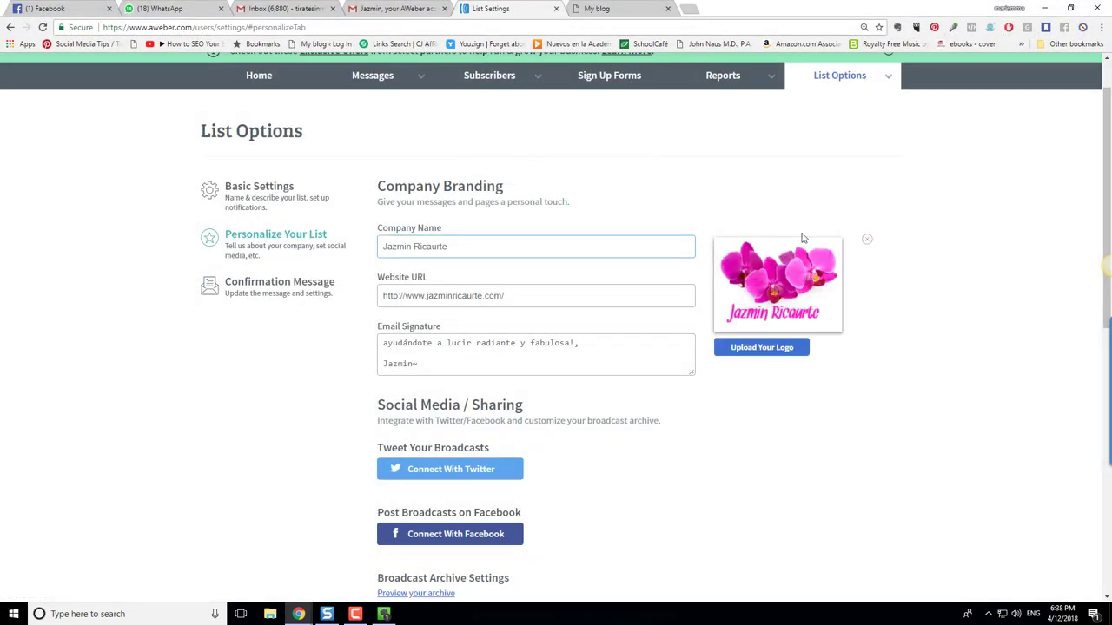
# Step: Review the social sharing, archive, unsubscribe and text snippet options, and save the personalization settings
pyautogui.scroll(-3, 499, 365)
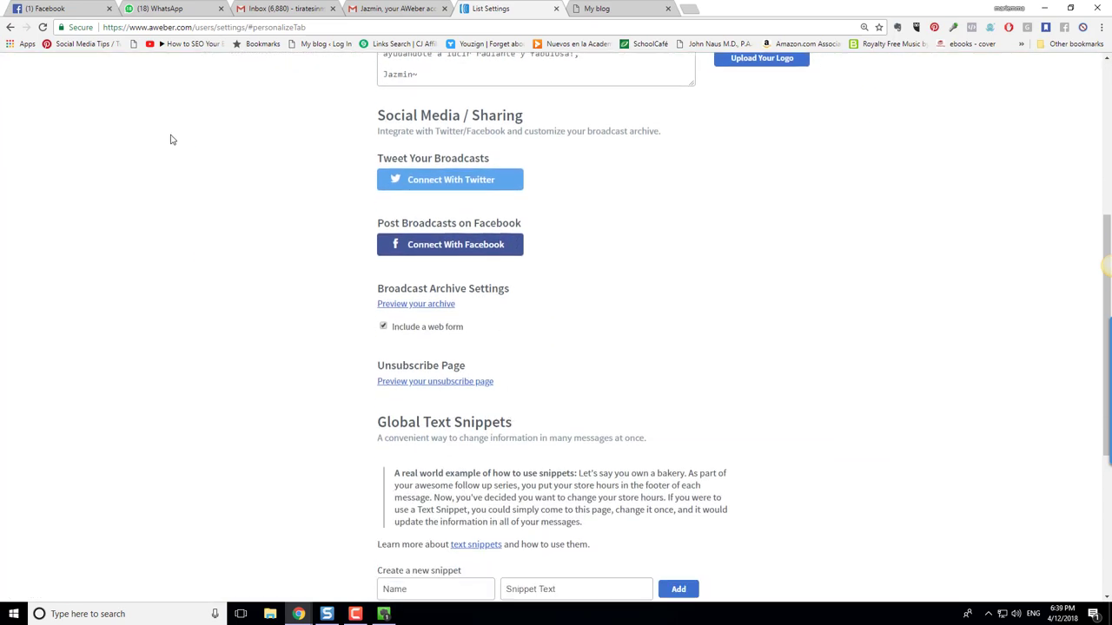
pyautogui.scroll(-1, 339, 318)
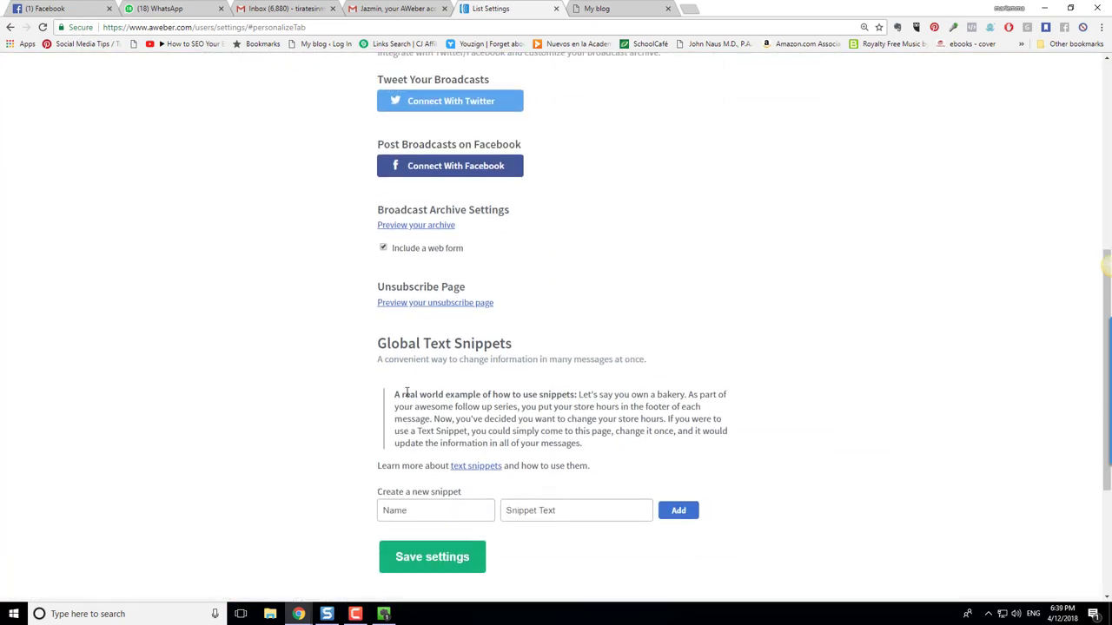
pyautogui.scroll(5, 406, 393)
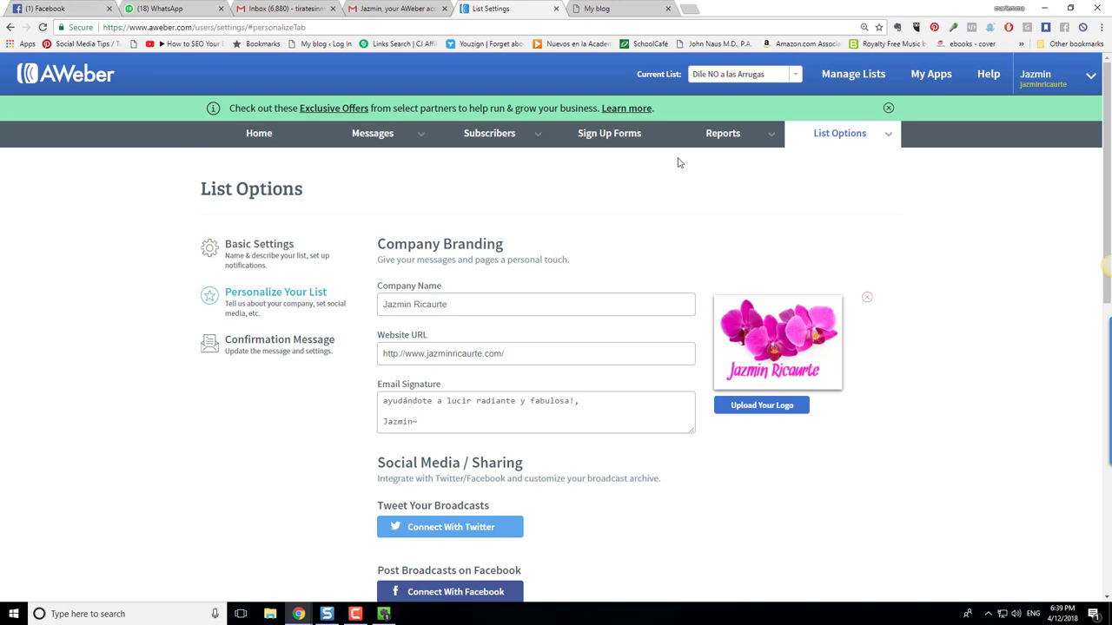
pyautogui.scroll(-9, 600, 281)
pyautogui.click(461, 349)
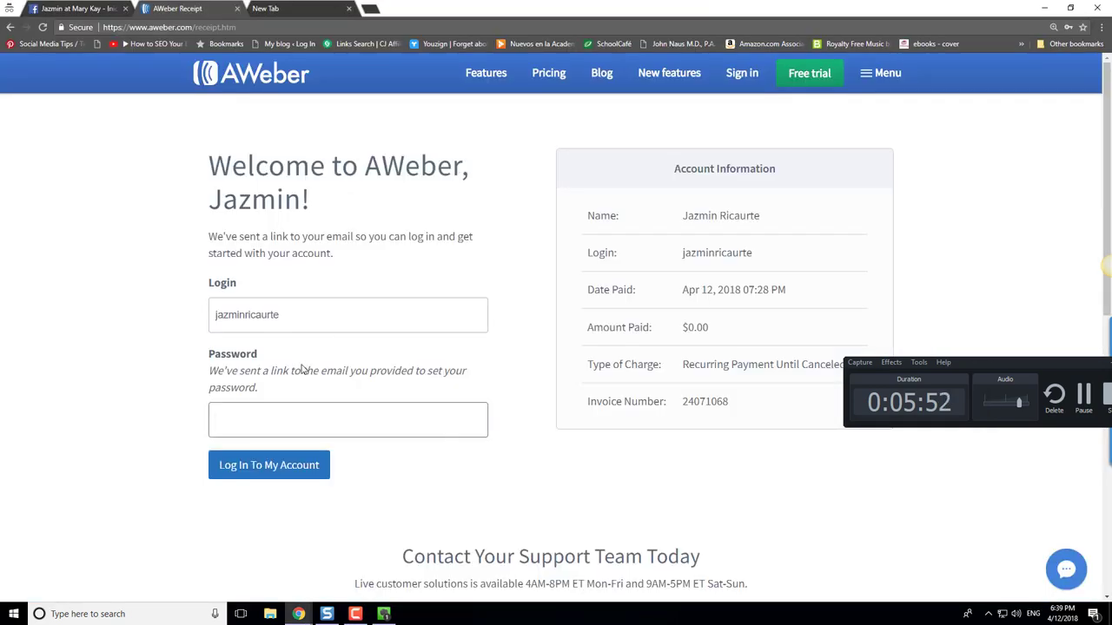
# Step: Log in to the AWeber account from the welcome page in the other browser window, entering the account password
pyautogui.click(292, 418)
pyautogui.write('*********')
pyautogui.click(287, 469)
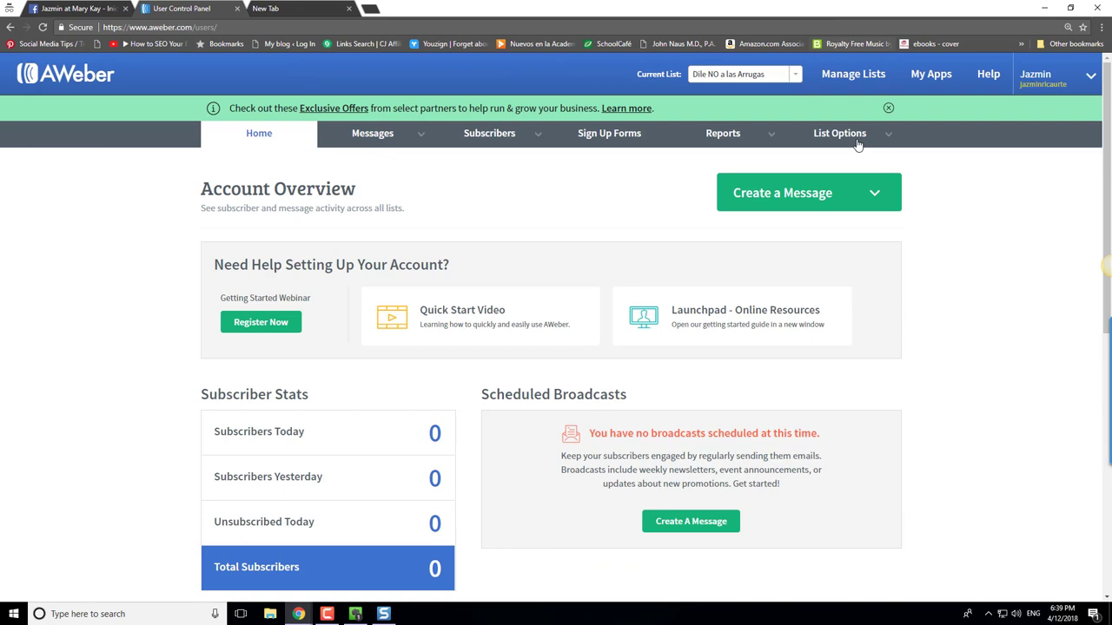
# Step: Open the list settings and go to the company branding and social sharing section for personalizing the list
pyautogui.moveTo(857, 144)
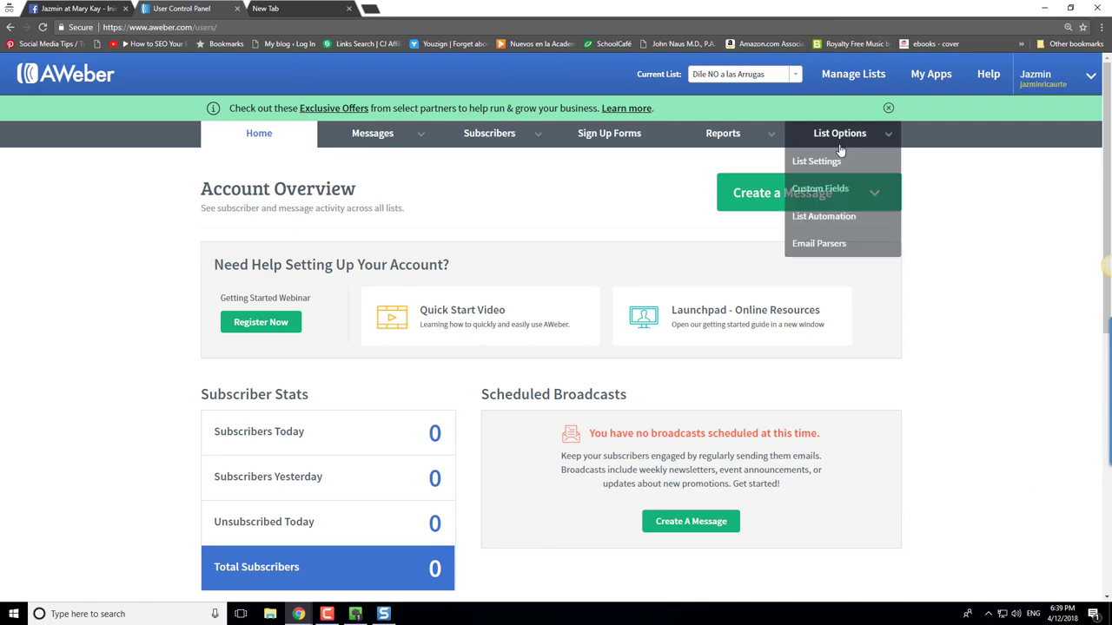
pyautogui.click(824, 159)
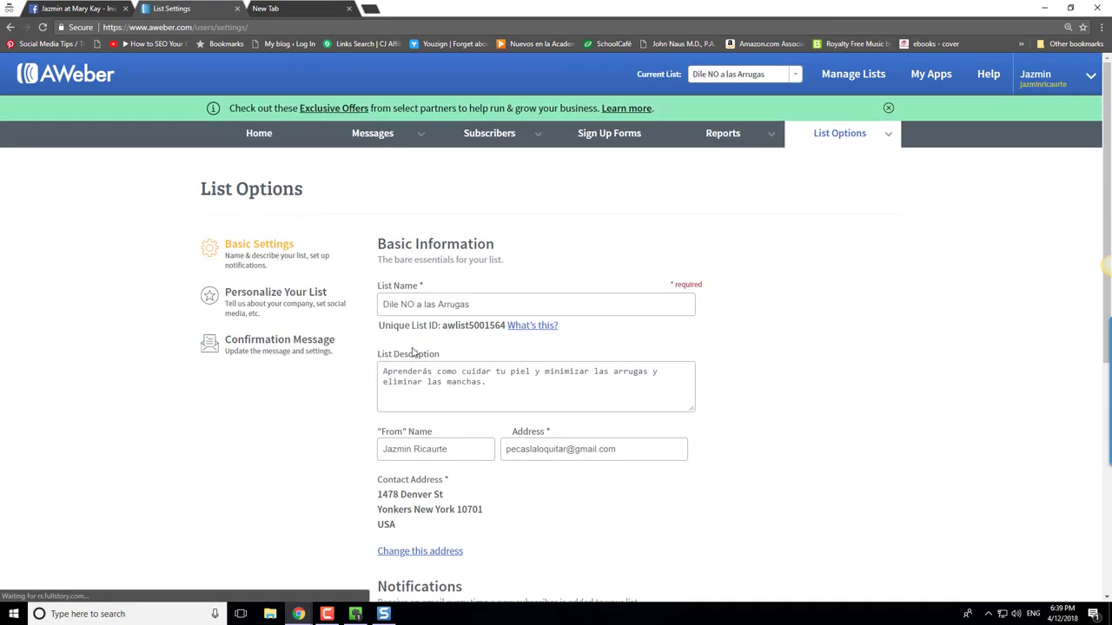
pyautogui.scroll(-3, 435, 365)
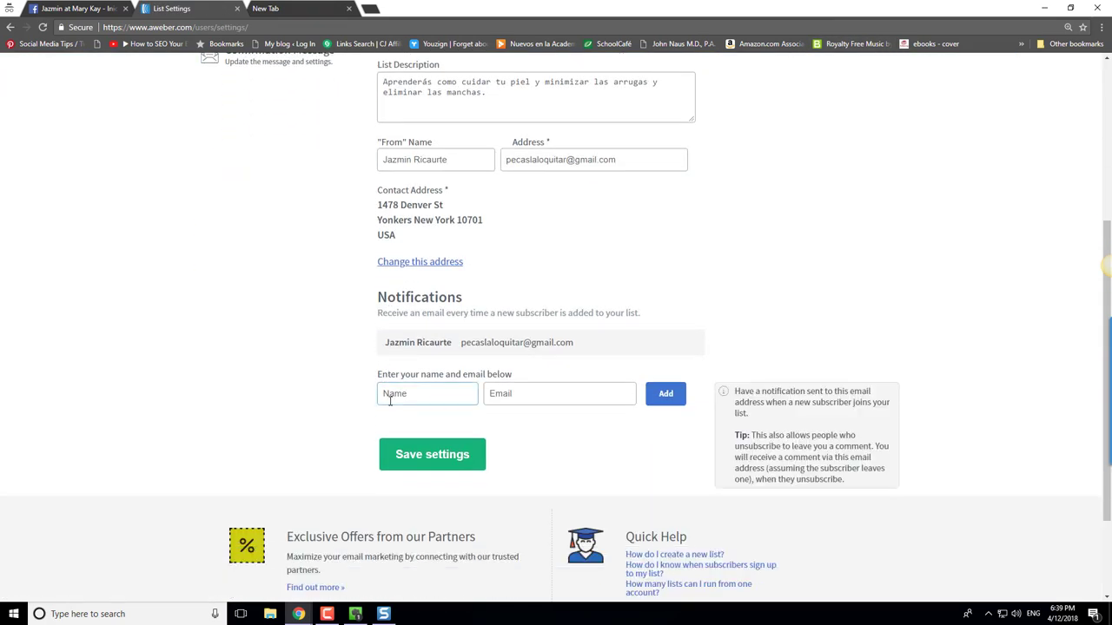
pyautogui.scroll(5, 389, 400)
pyautogui.click(272, 251)
pyautogui.click(478, 356)
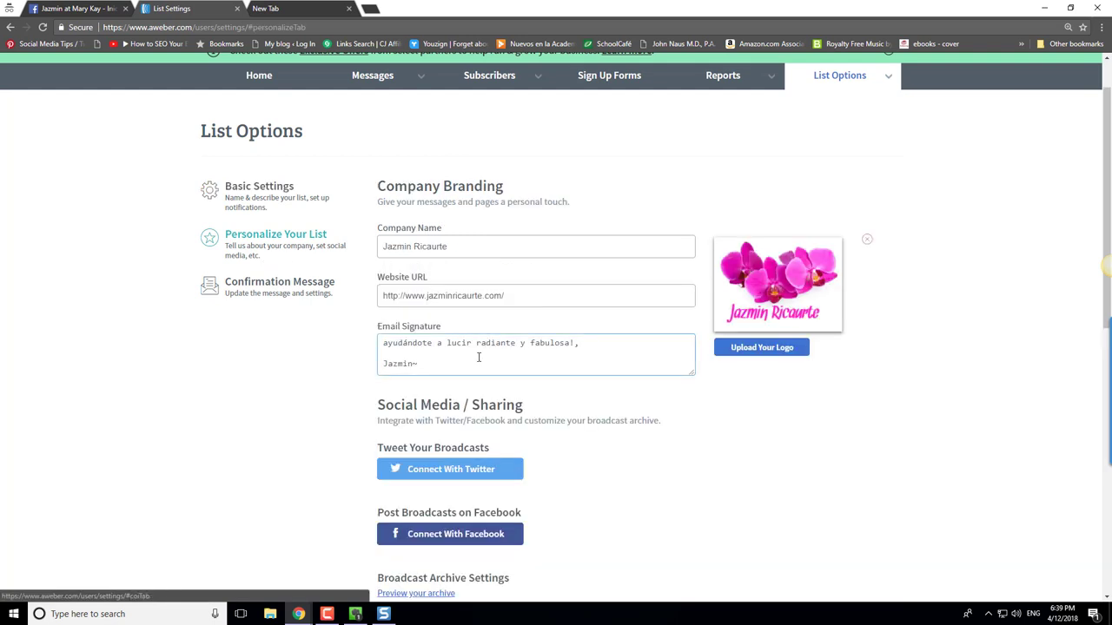
# Step: Connect the list to Facebook, keeping post visibility at "Amigos" and accepting the publishing and page management permissions
pyautogui.click(458, 538)
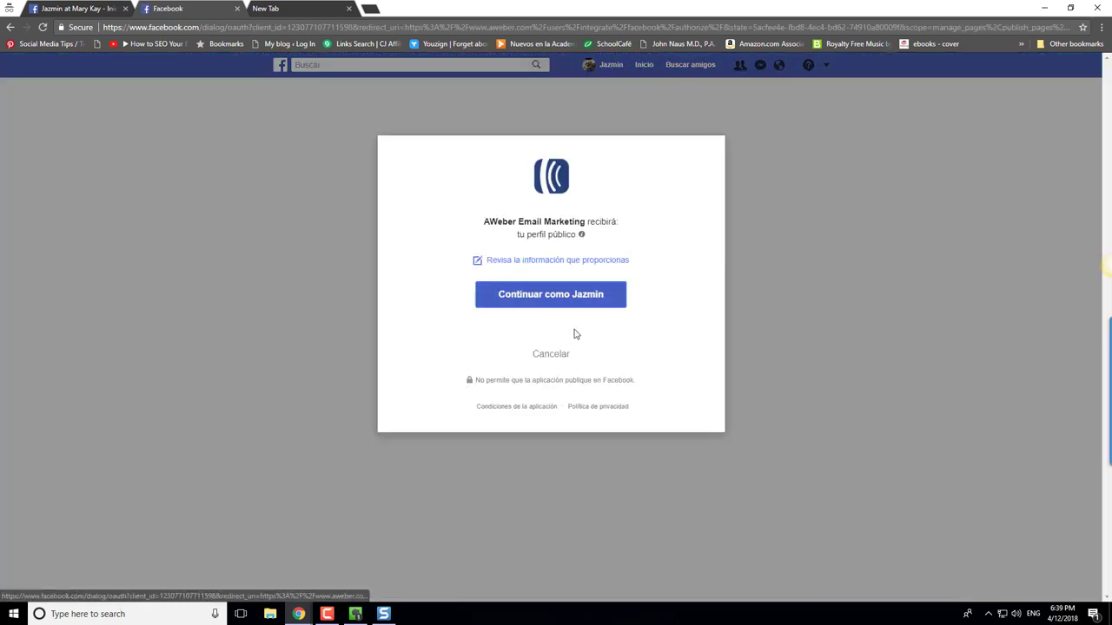
pyautogui.click(573, 306)
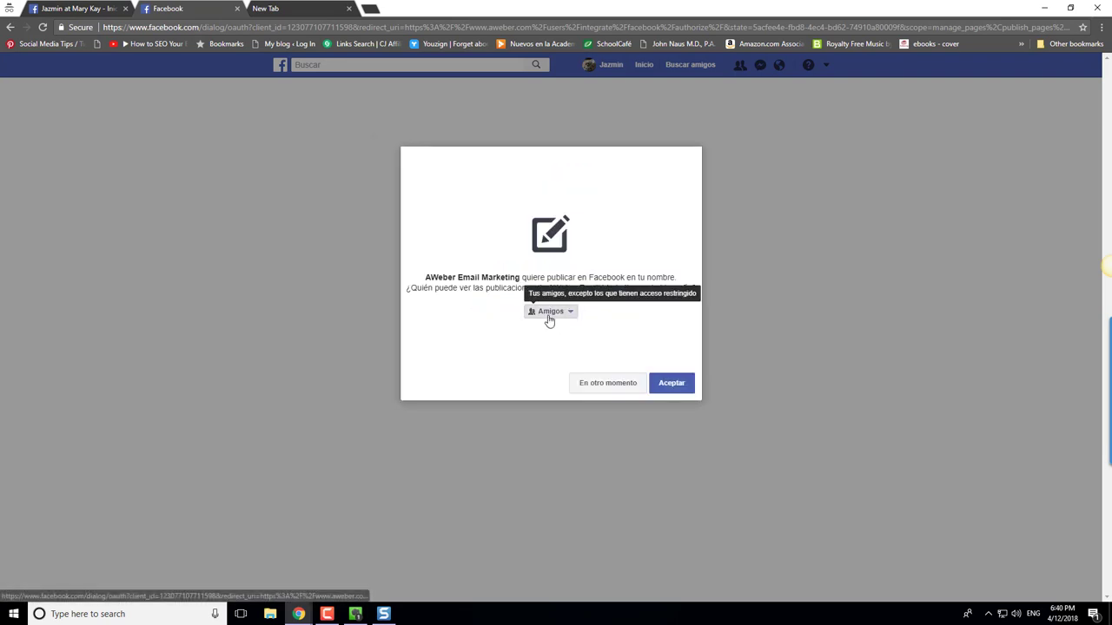
pyautogui.click(548, 315)
pyautogui.click(560, 352)
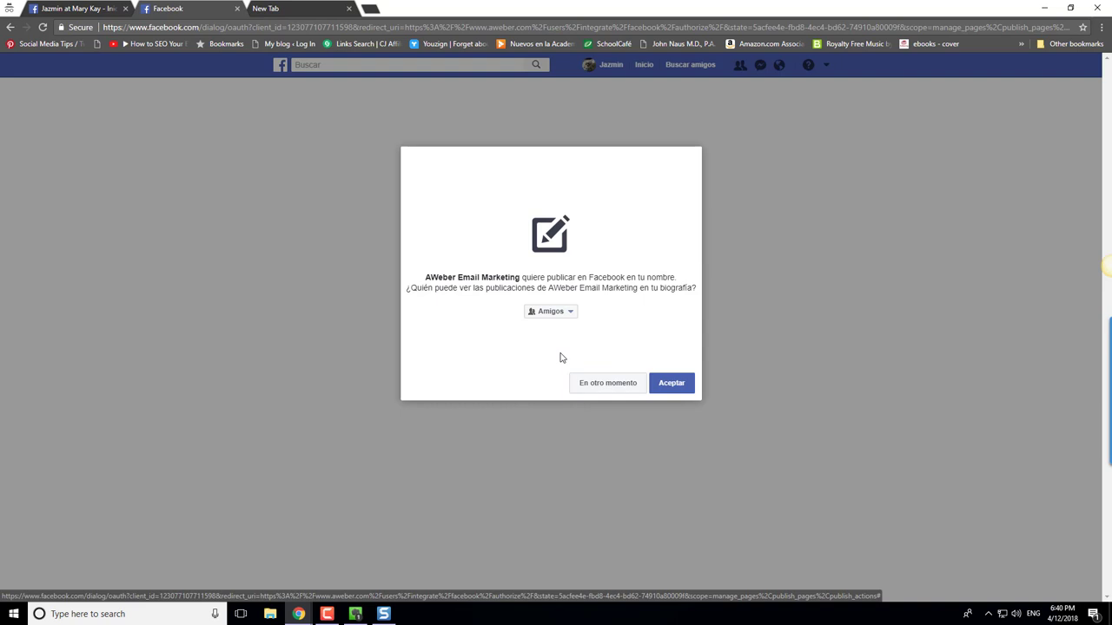
pyautogui.click(676, 385)
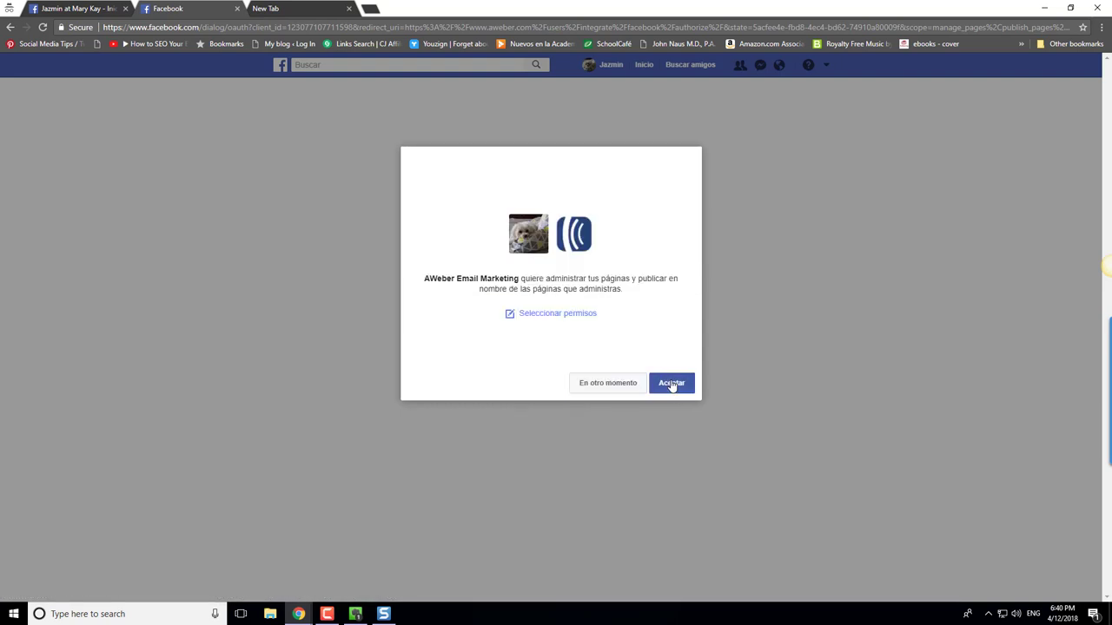
pyautogui.click(671, 385)
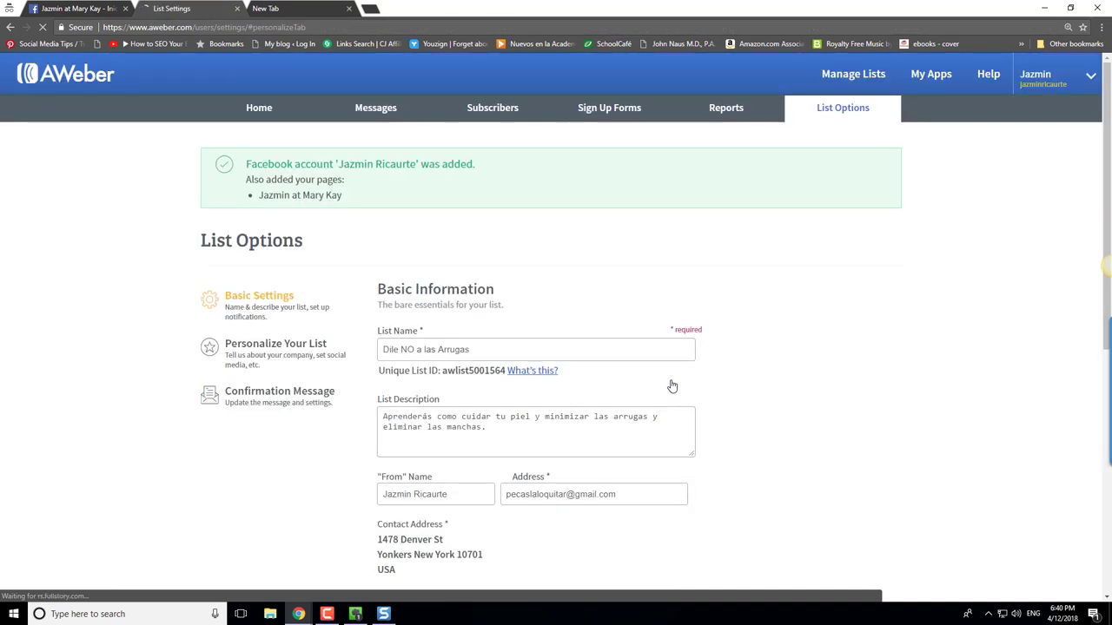
# Step: Remove the personal Facebook profile from the broadcast posting accounts, leaving only the business page connected
pyautogui.click(327, 614)
pyautogui.click(327, 614)
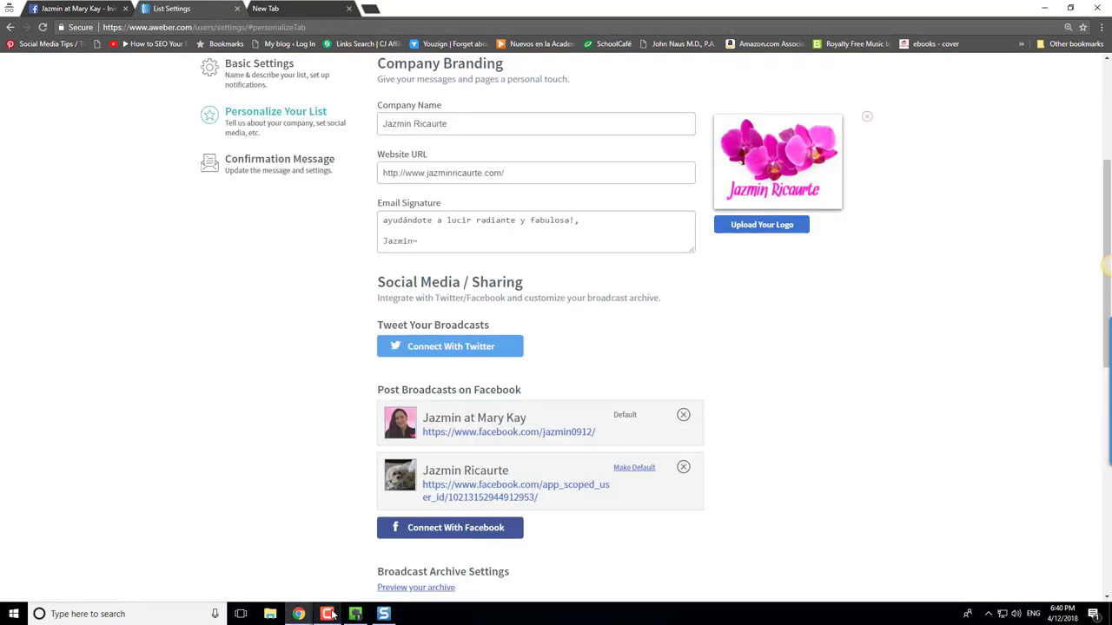
pyautogui.scroll(2, 516, 482)
pyautogui.scroll(-2, 530, 340)
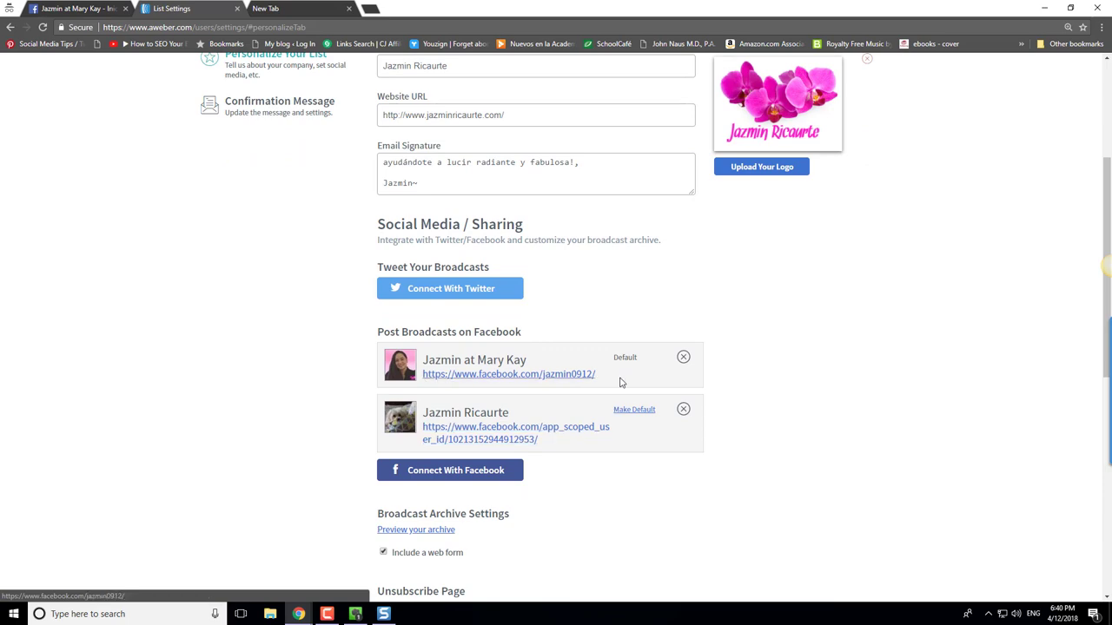
pyautogui.click(683, 410)
pyautogui.click(675, 230)
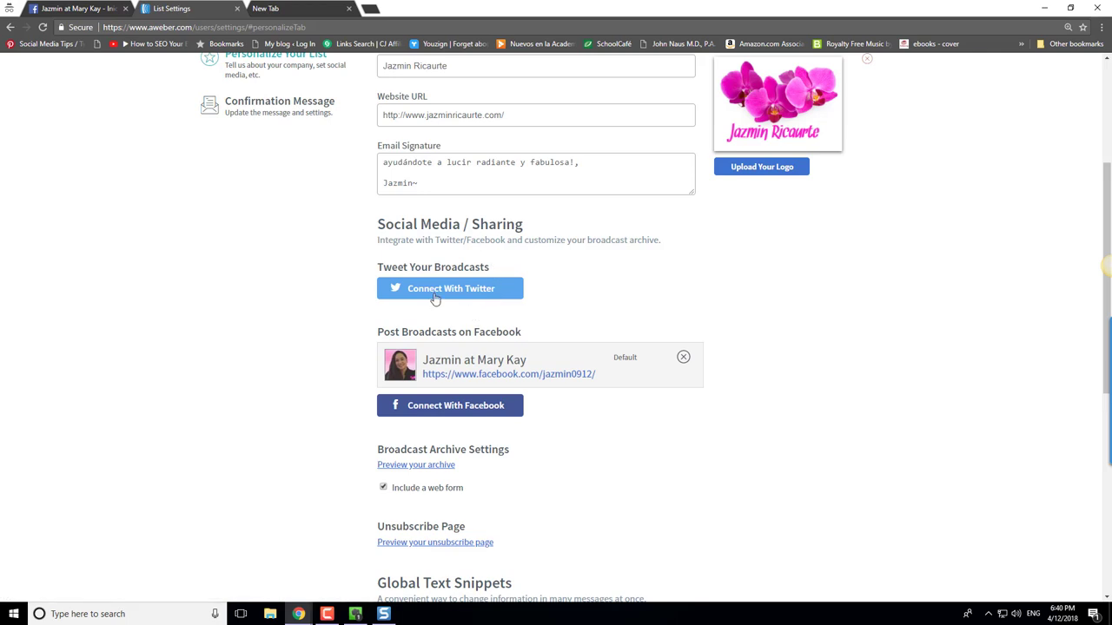
pyautogui.scroll(1, 503, 296)
pyautogui.scroll(-5, 539, 408)
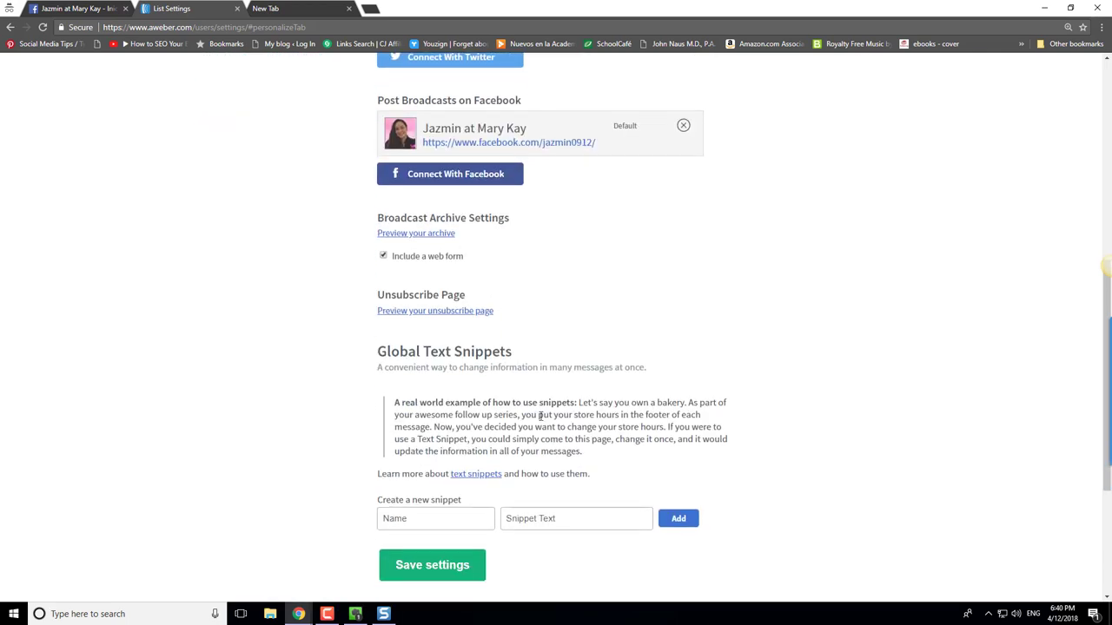
# Step: Save the list's personalization settings and open its confirmation message settings
pyautogui.click(434, 450)
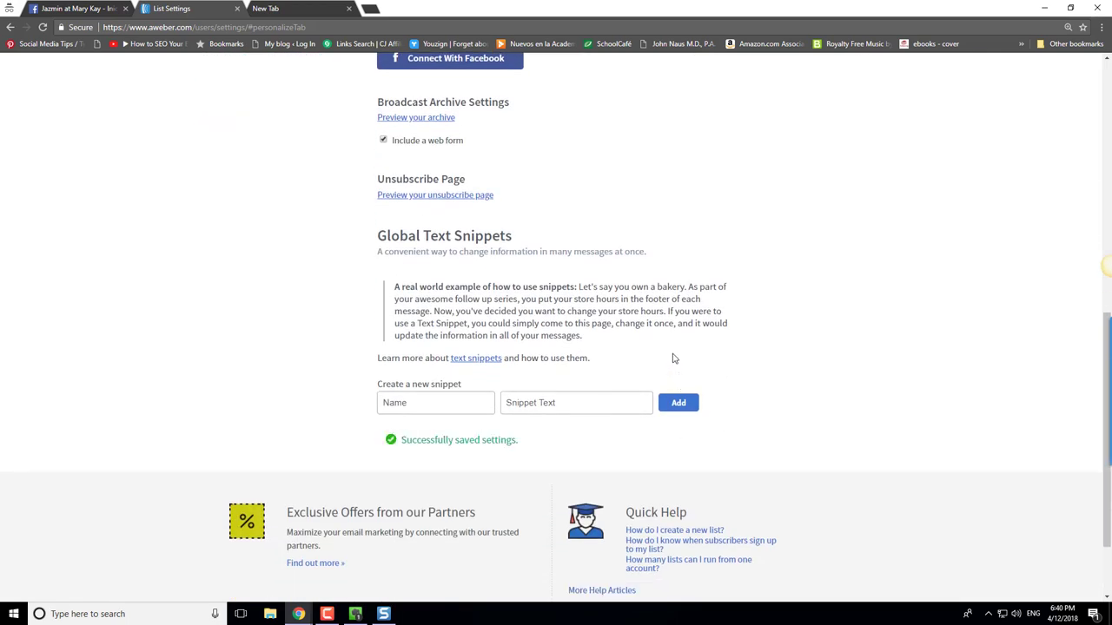
pyautogui.scroll(6, 608, 334)
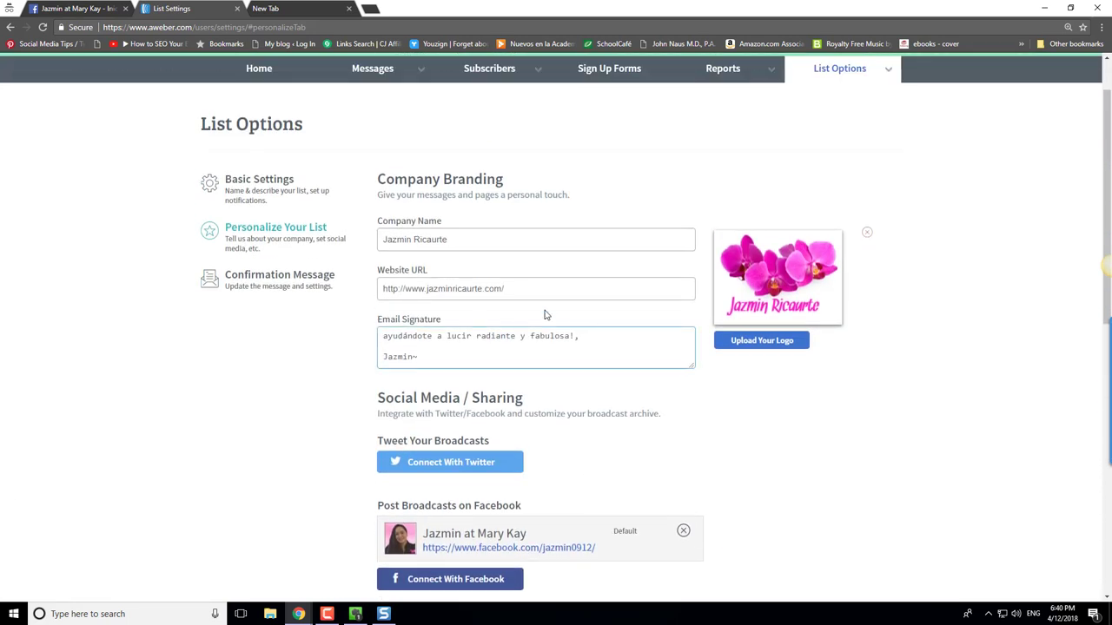
pyautogui.click(258, 280)
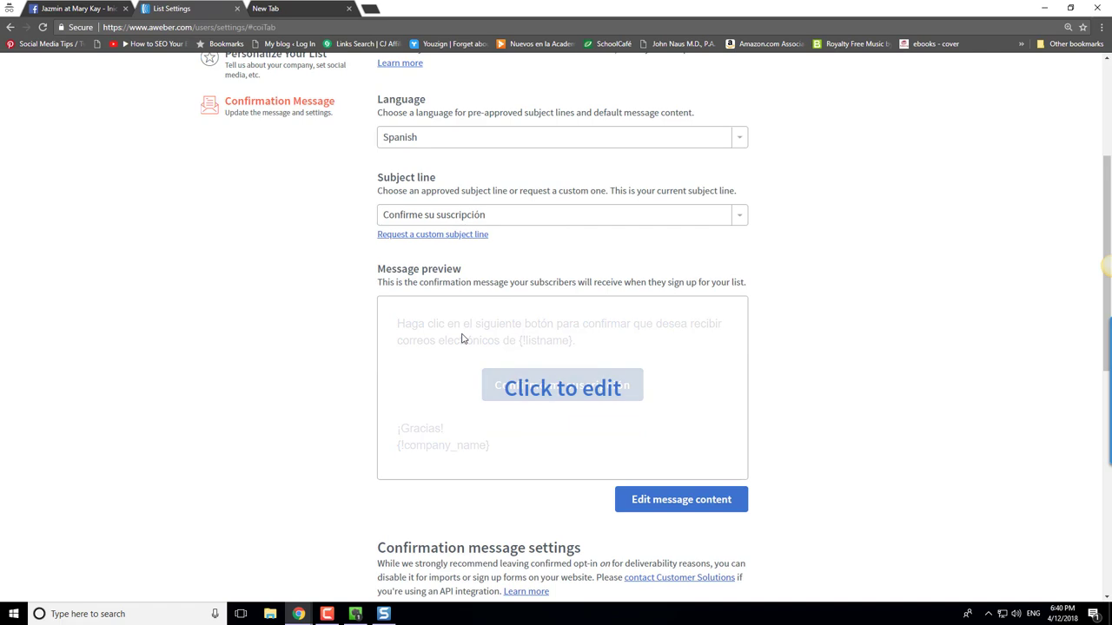
# Step: Turn off the confirmation message for AWeber sign up forms, accept the opt-in warning and save the settings
pyautogui.scroll(-4, 479, 385)
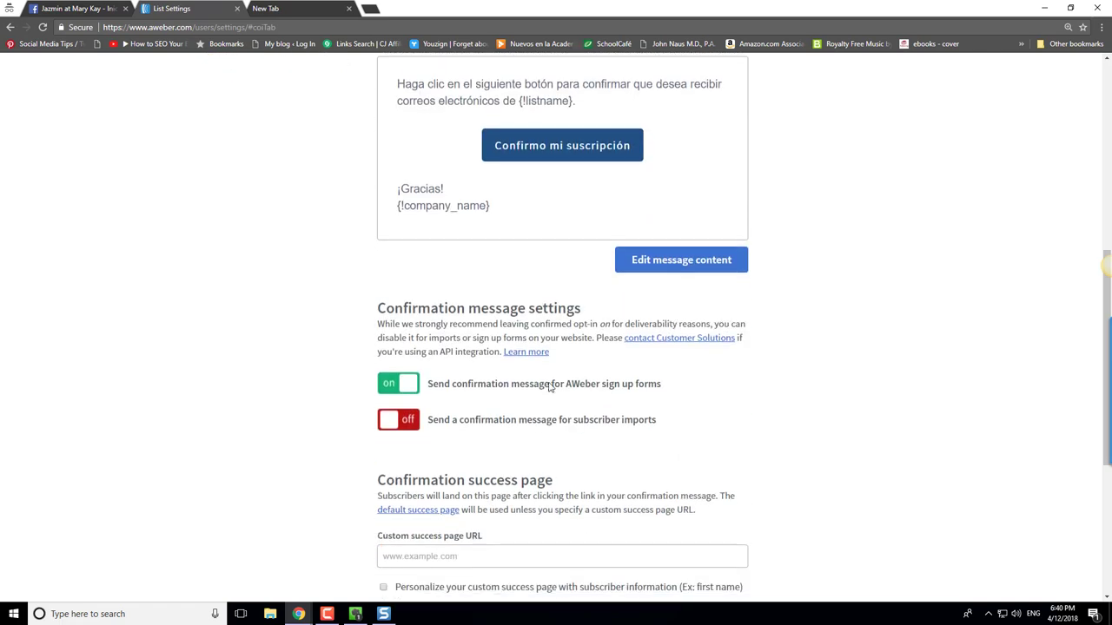
pyautogui.click(397, 280)
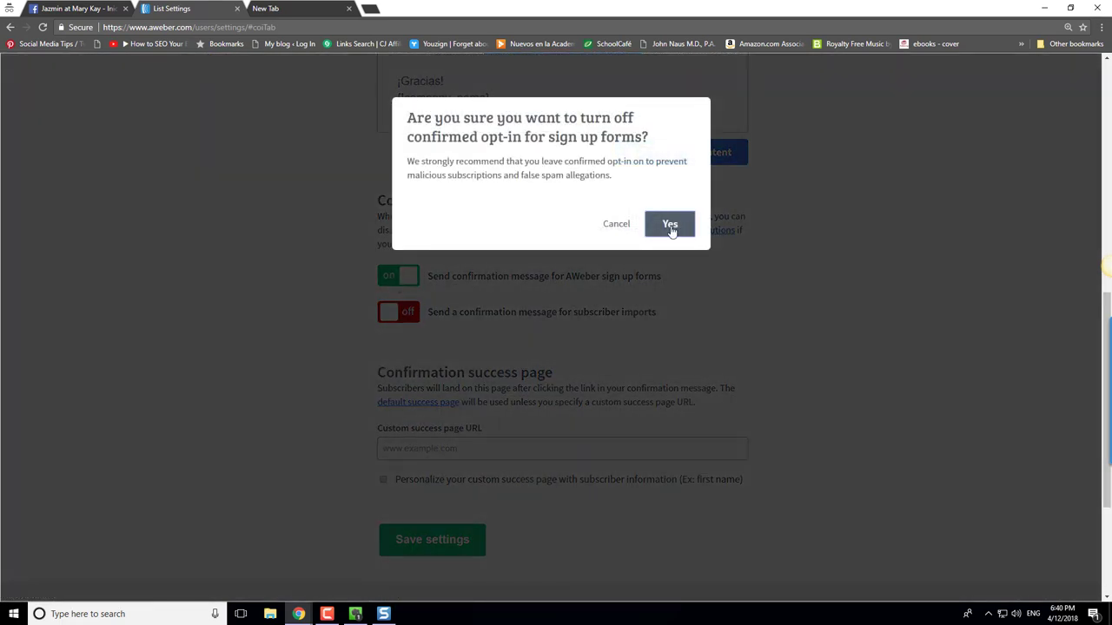
pyautogui.click(670, 225)
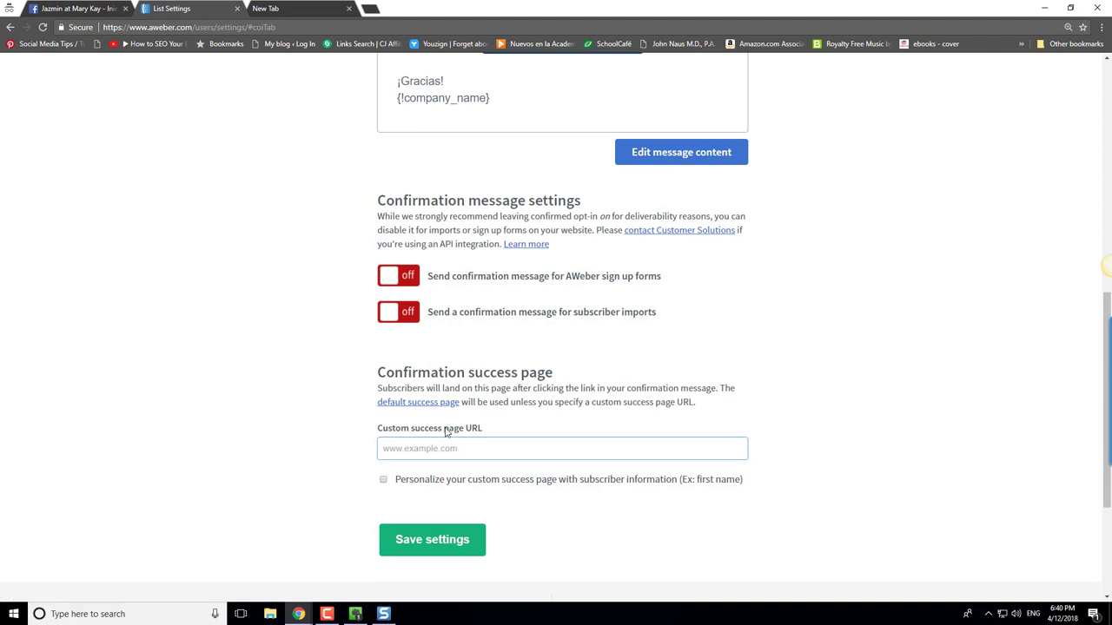
pyautogui.scroll(-1, 466, 508)
pyautogui.click(469, 483)
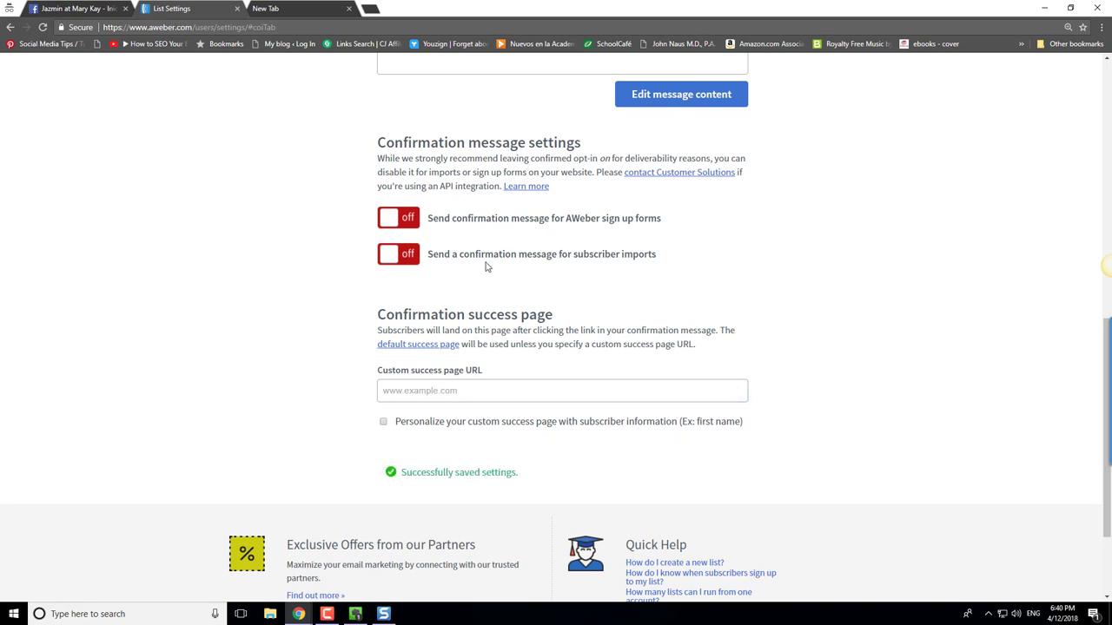
# Step: Check the account overview and managed lists, and start creating the first sign up form
pyautogui.scroll(4, 485, 269)
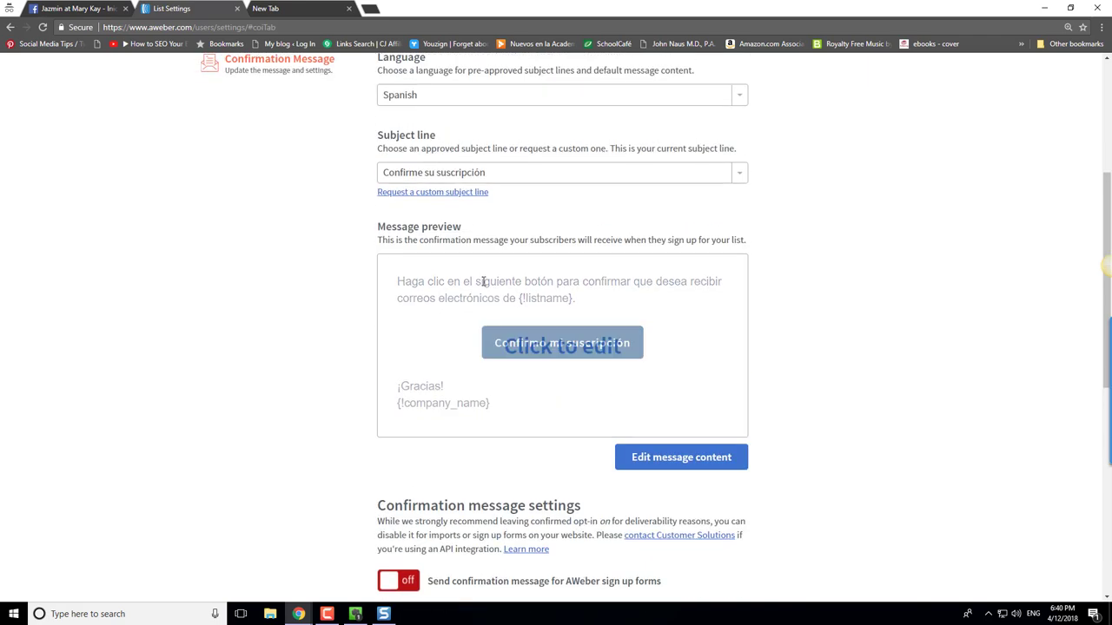
pyautogui.scroll(3, 483, 281)
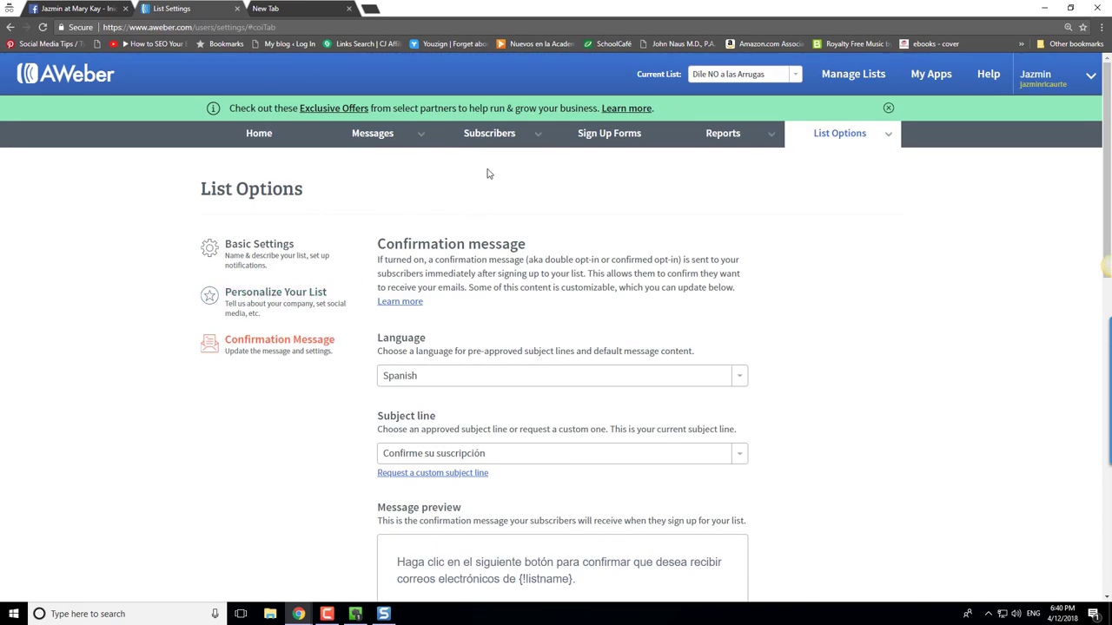
pyautogui.click(257, 135)
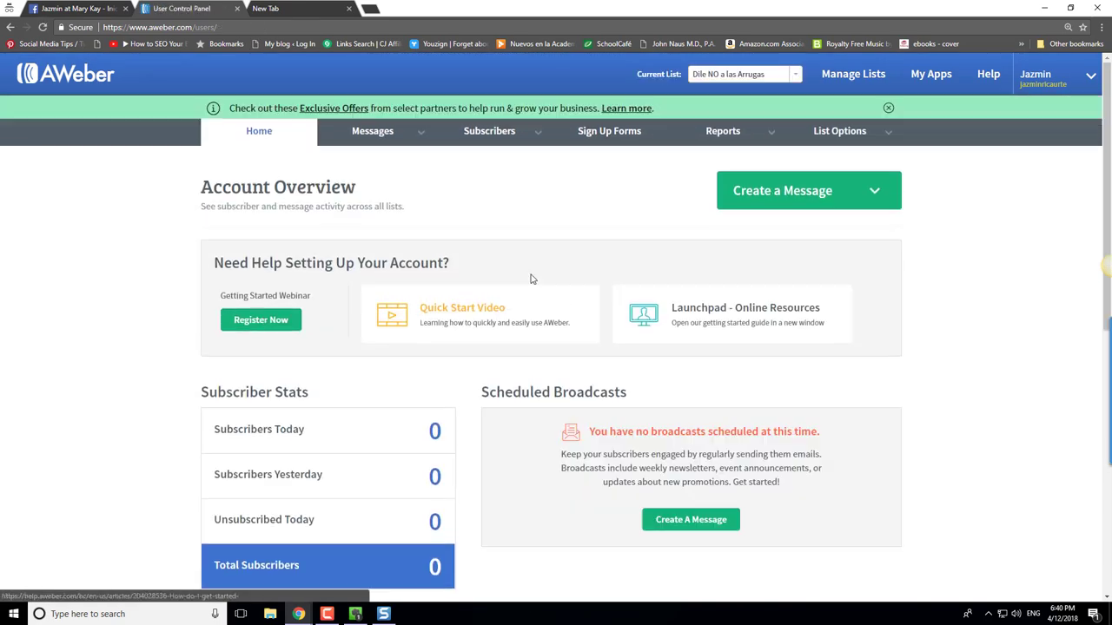
pyautogui.click(847, 74)
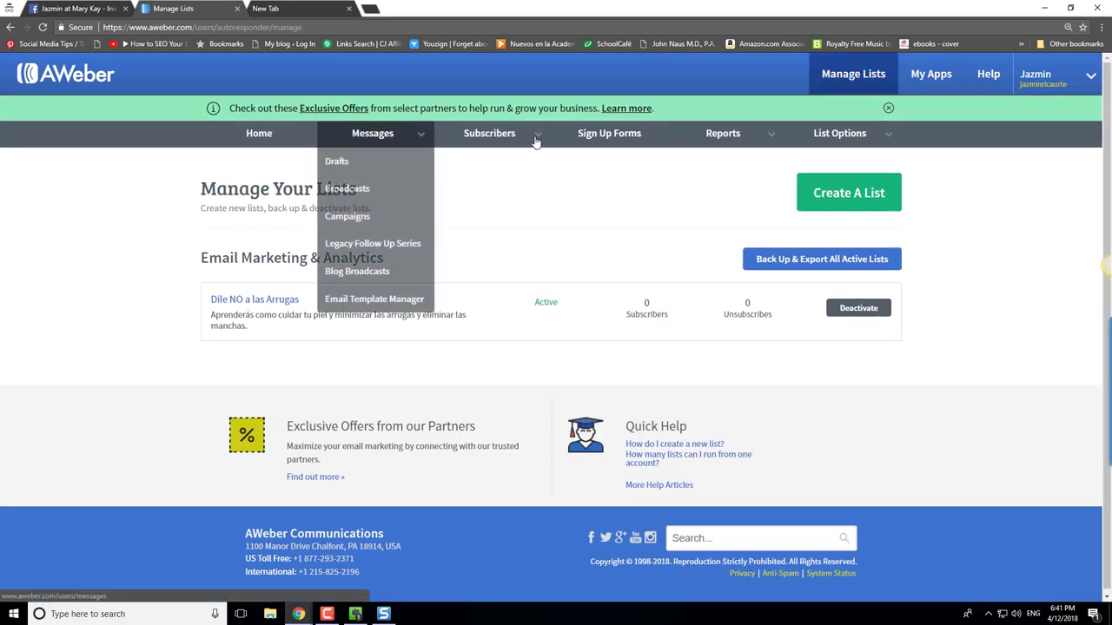
pyautogui.click(607, 135)
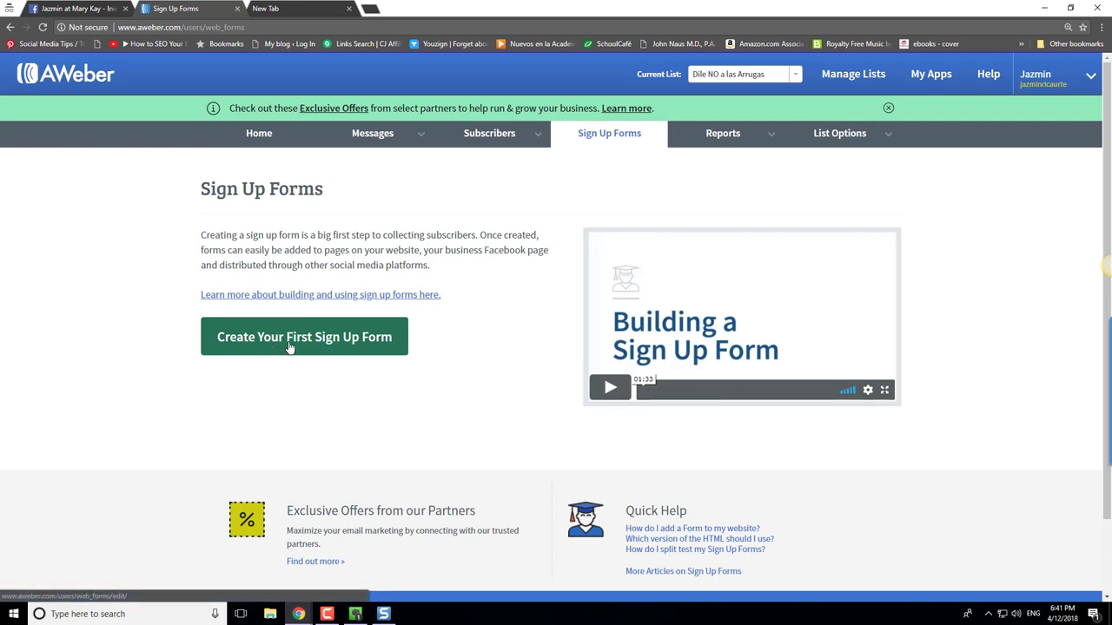
pyautogui.click(292, 348)
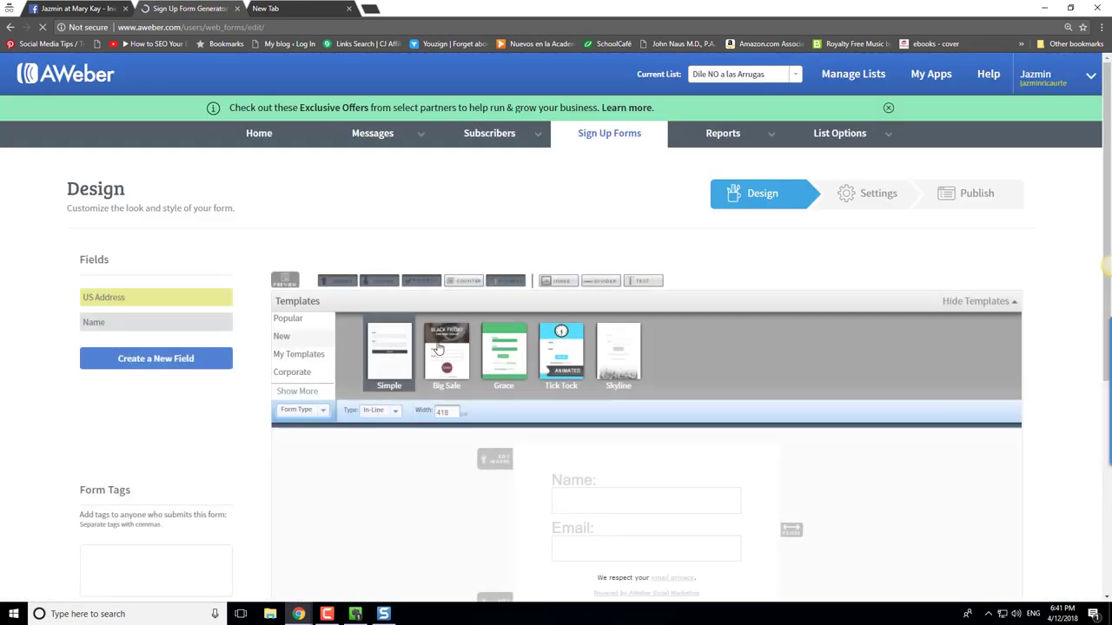
# Step: Keep the default form design, continue to the form settings and name the form "Elimina las Manchas en la cara"
pyautogui.scroll(-2, 472, 437)
pyautogui.scroll(-3, 552, 410)
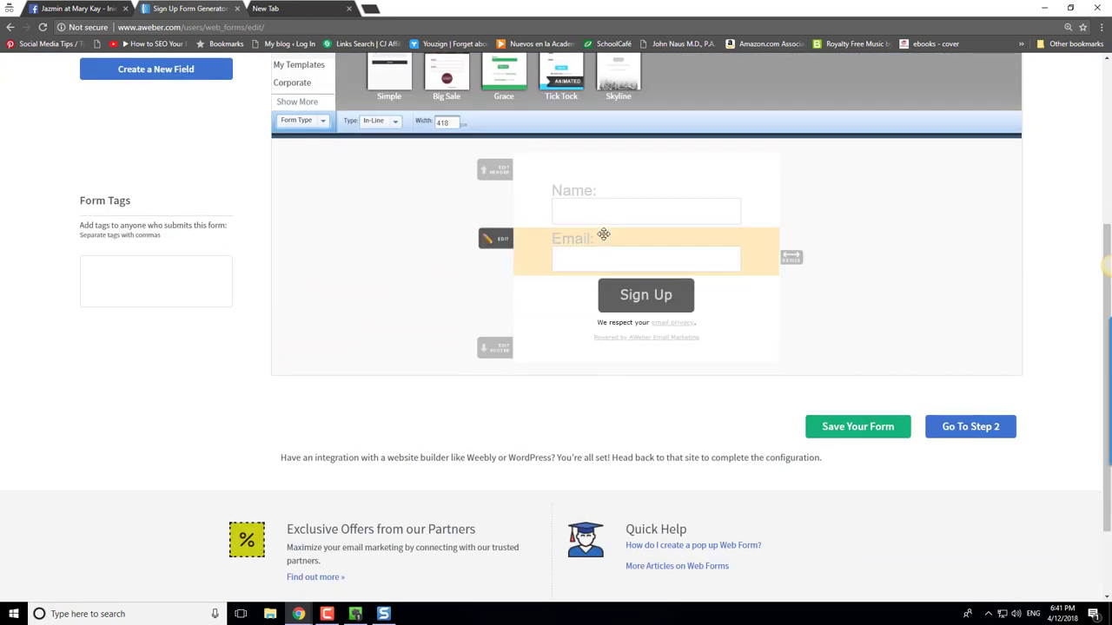
pyautogui.click(971, 429)
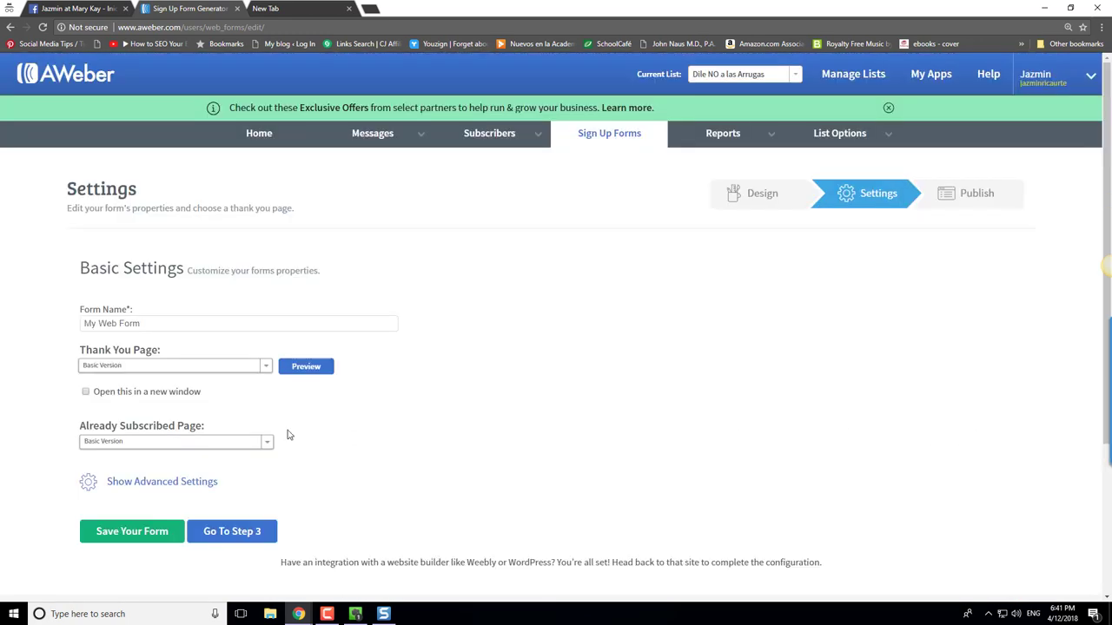
pyautogui.moveTo(158, 330); pyautogui.dragTo(18, 330)
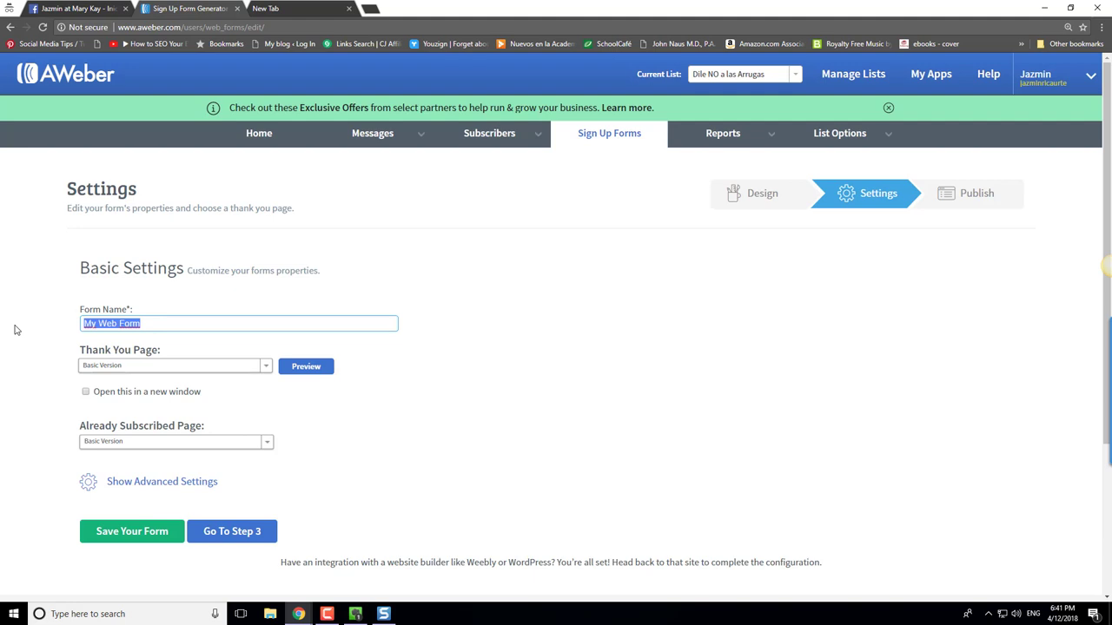
pyautogui.write('Elimina las Manchas en la cara')
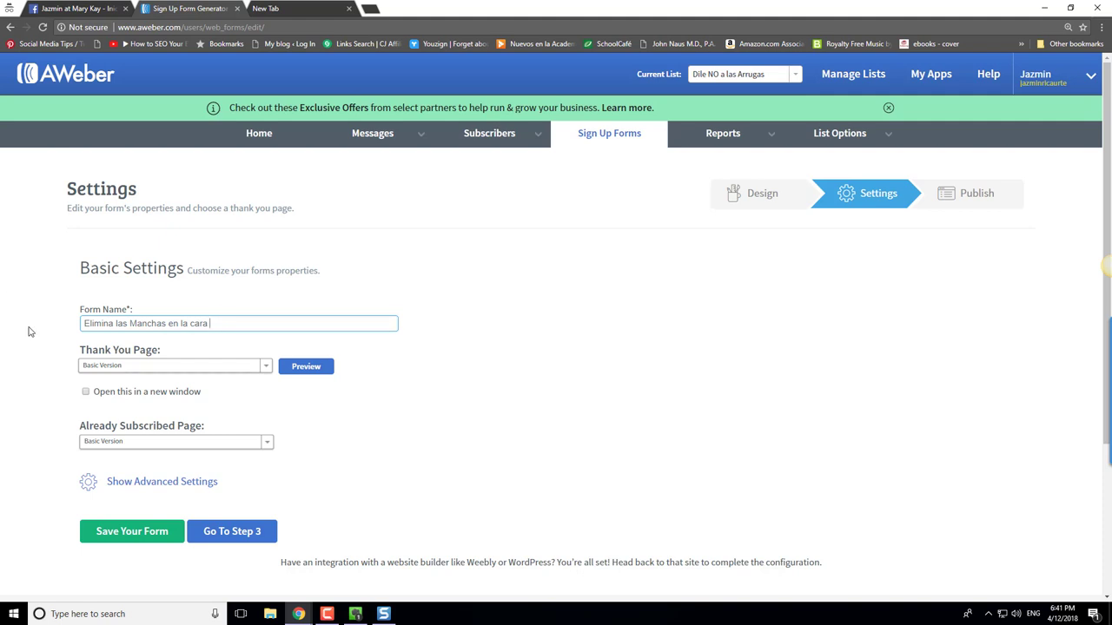
# Step: Set the form's thank you page to Custom Page and try to save the form without a page address
pyautogui.click(265, 365)
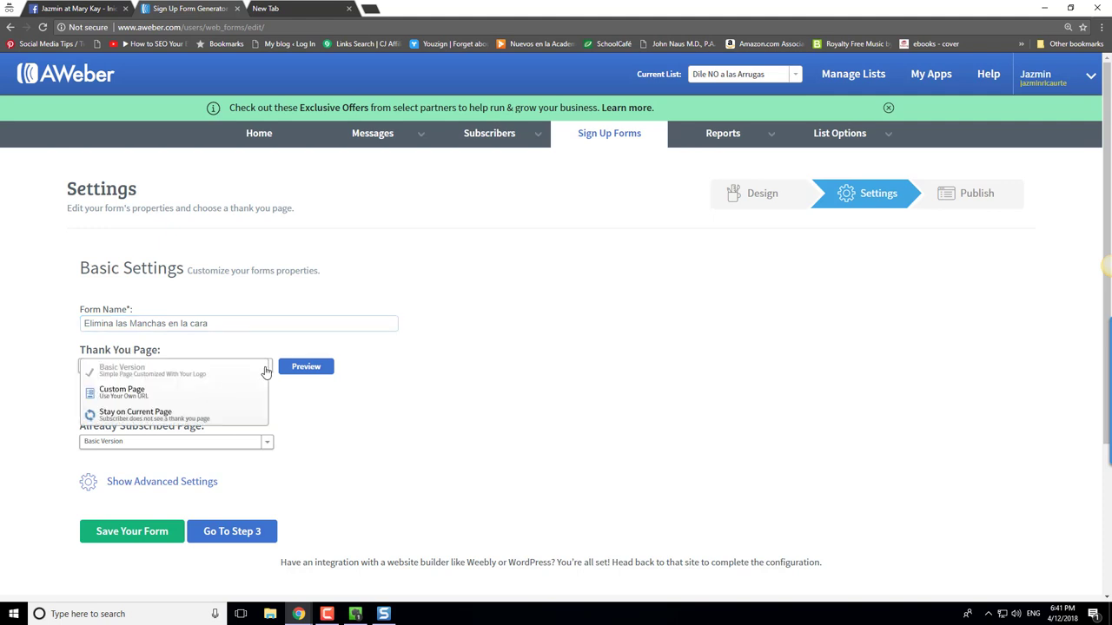
pyautogui.click(96, 389)
pyautogui.click(109, 394)
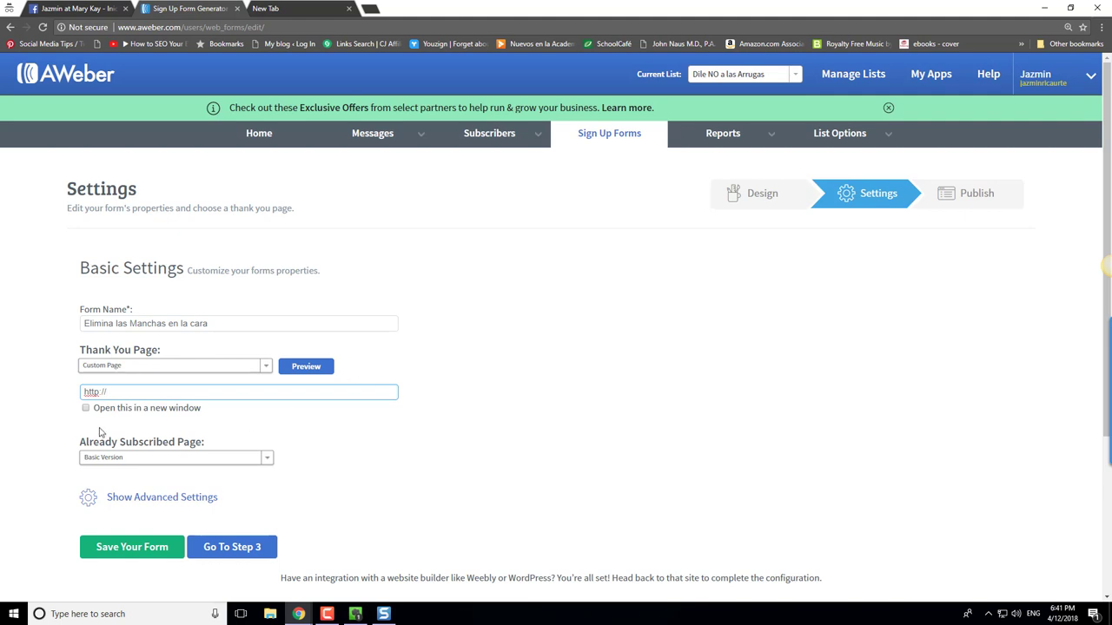
pyautogui.click(144, 549)
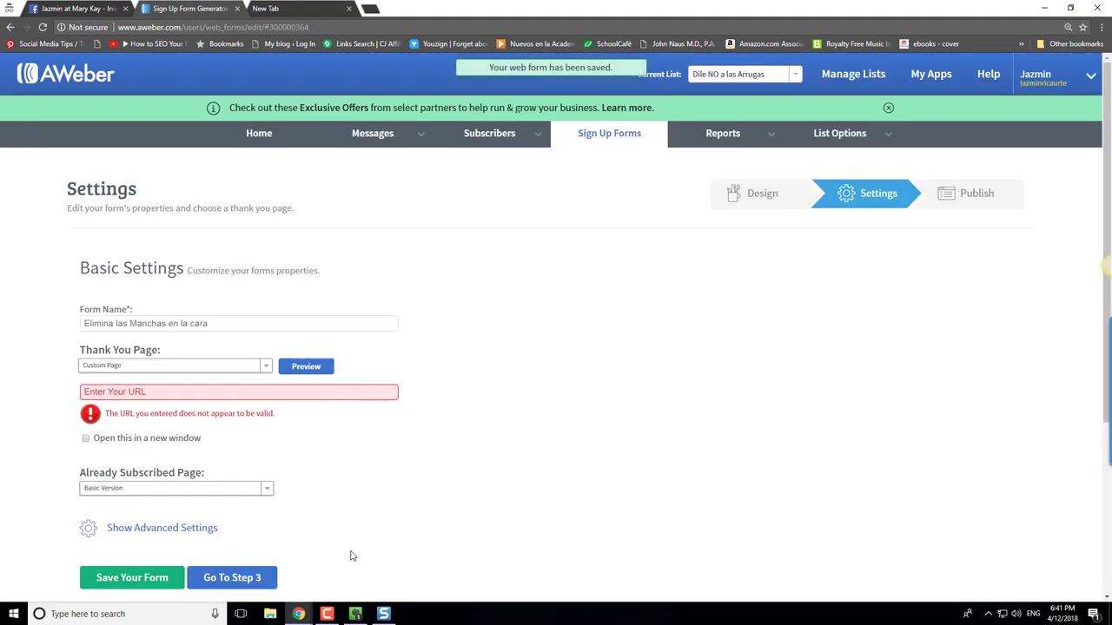
# Step: Copy the address of the 5cremas/ebook download page from the other browser window and return to the sign up form
pyautogui.click(327, 614)
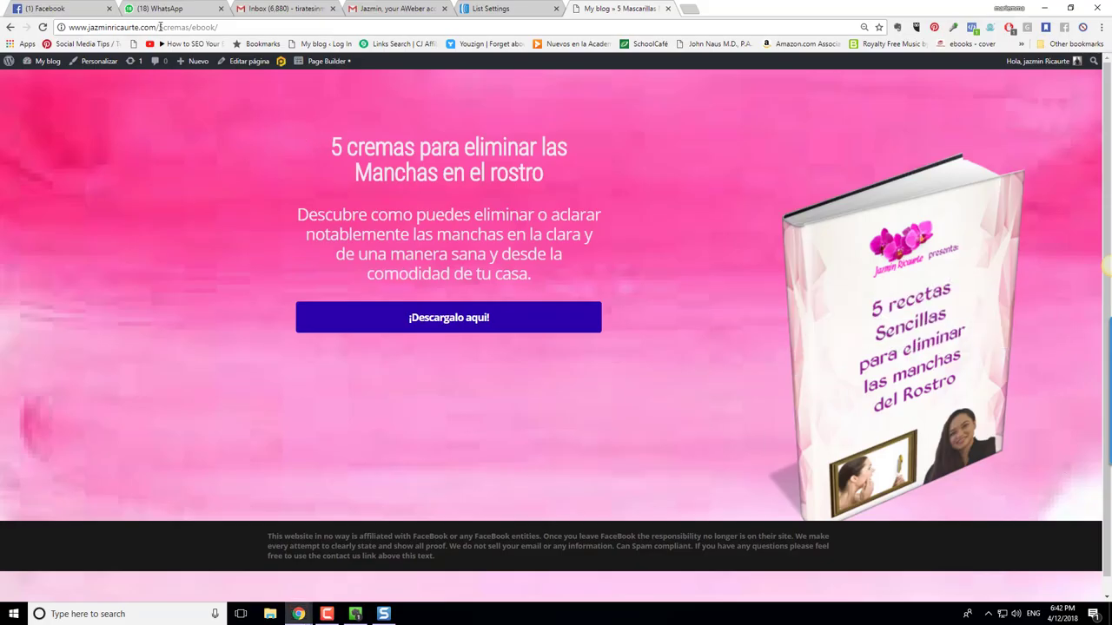
pyautogui.click(160, 27)
pyautogui.rightClick(158, 27)
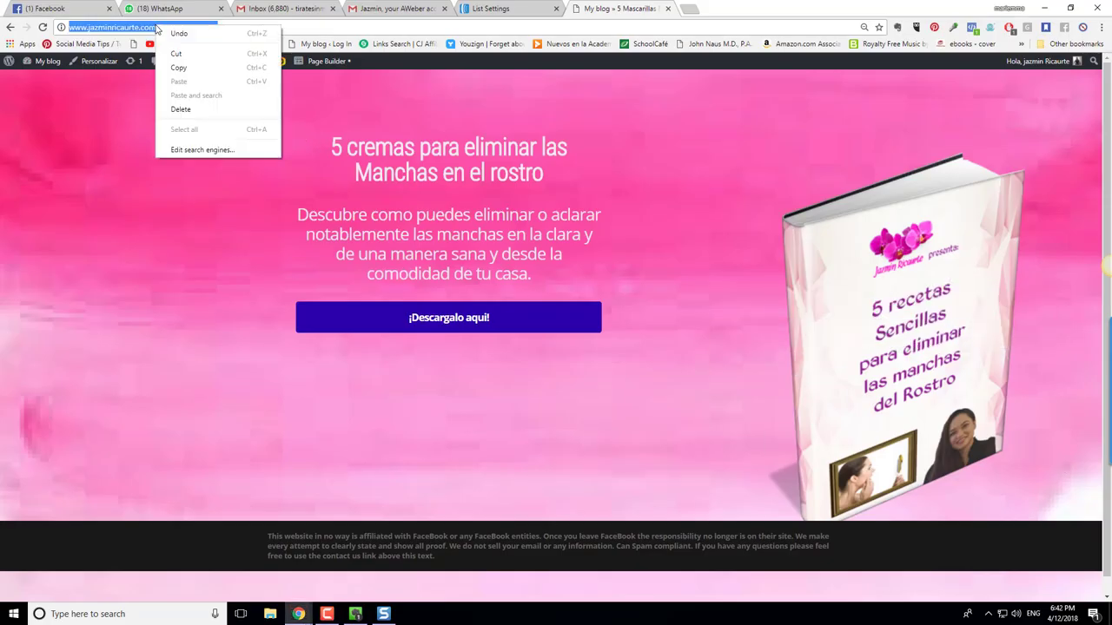
pyautogui.click(178, 68)
pyautogui.hotkey('alt', 'Tab')
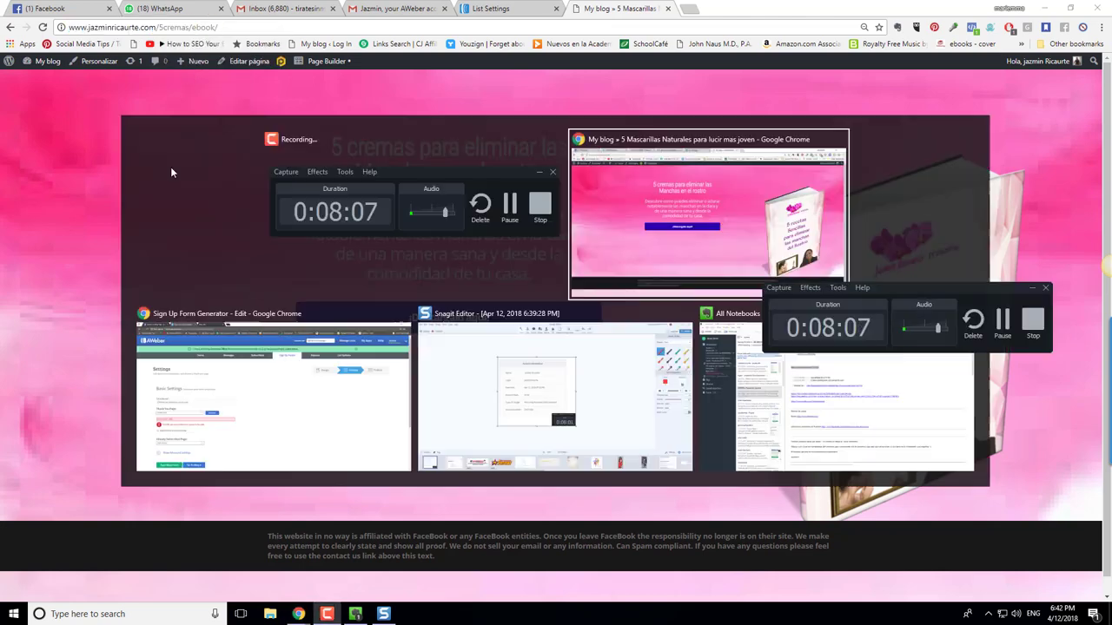
# Step: Enter the copied 5cremas/ebook address as the custom thank you page, save the form and proceed to publishing
pyautogui.click(178, 396)
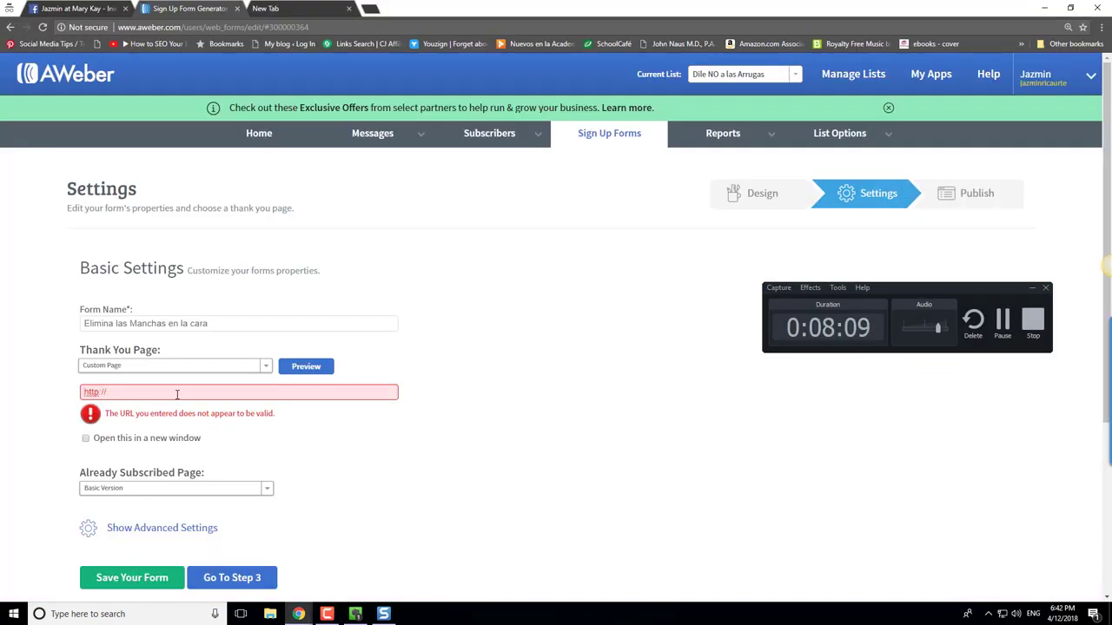
pyautogui.hotkey('ctrl', 'a')
pyautogui.hotkey('ctrl', 'v')
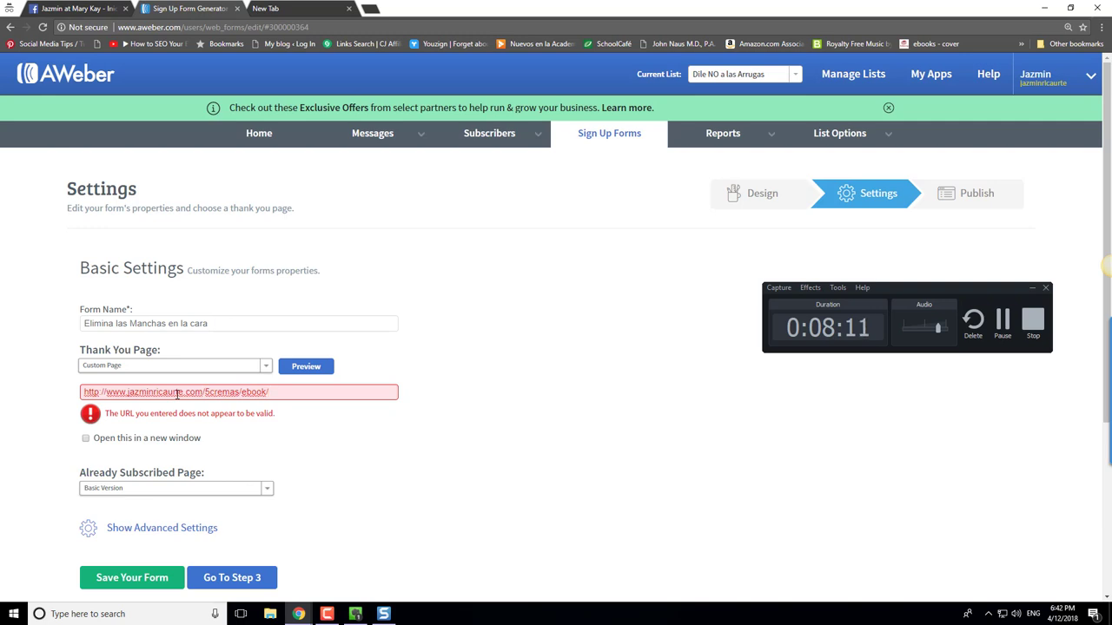
pyautogui.click(126, 579)
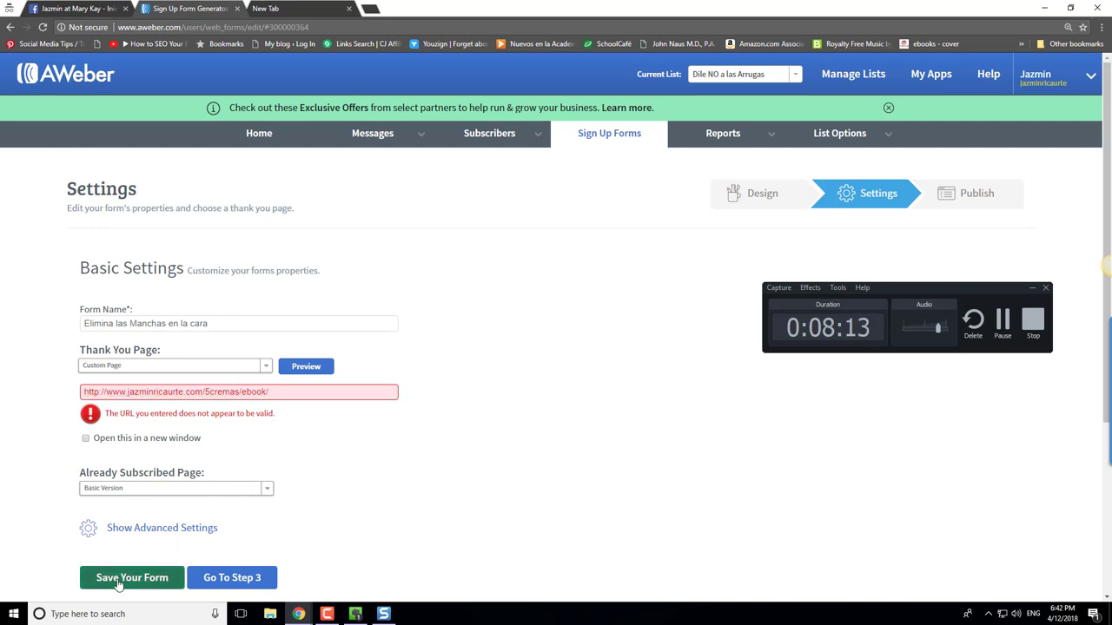
pyautogui.click(225, 554)
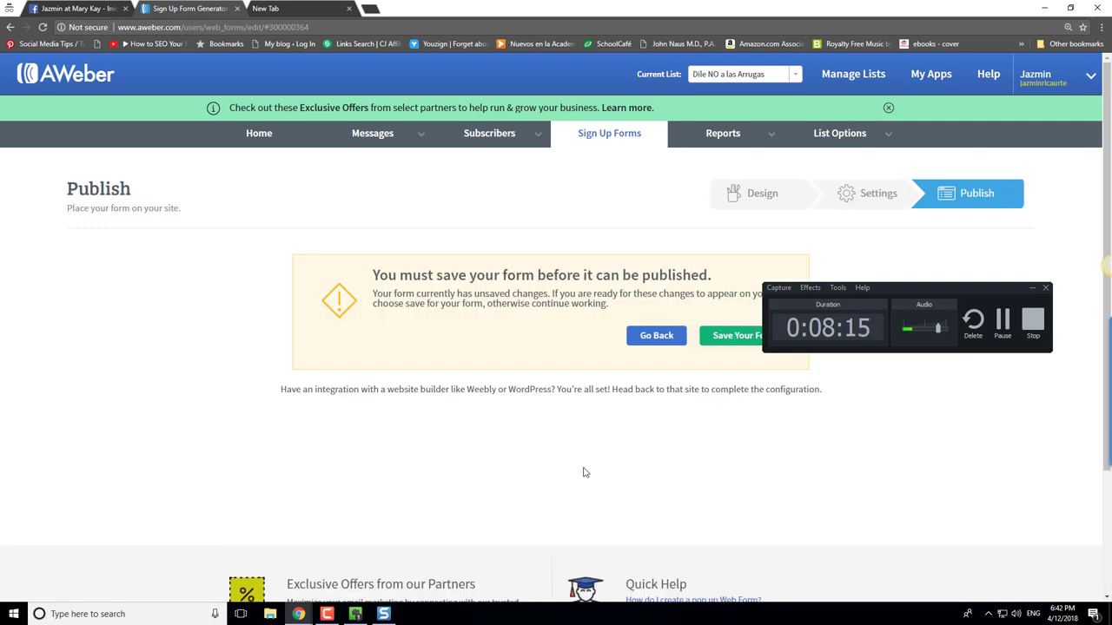
pyautogui.click(702, 342)
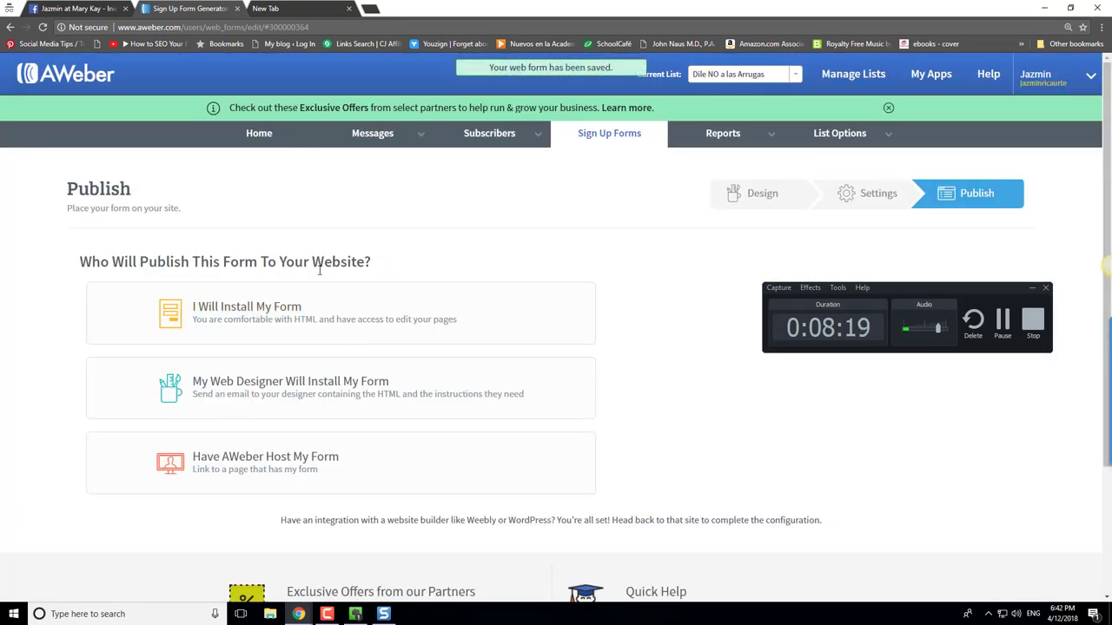
# Step: Reopen the form "Elimina las Manchas en la cara" from the sign up forms list and advance to its publish stage
pyautogui.click(597, 131)
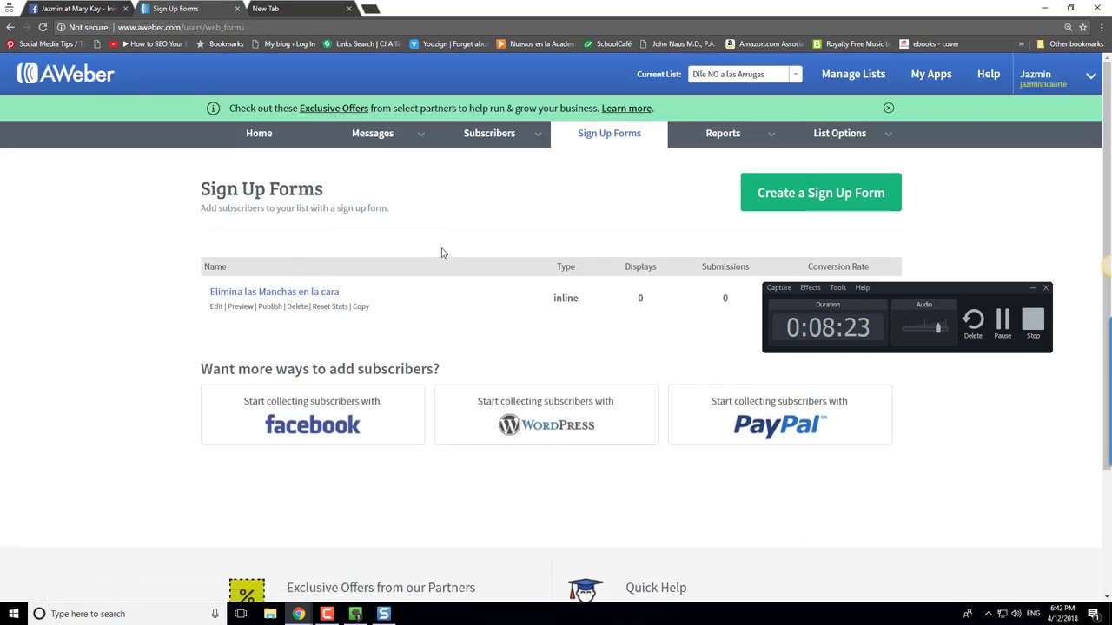
pyautogui.click(310, 292)
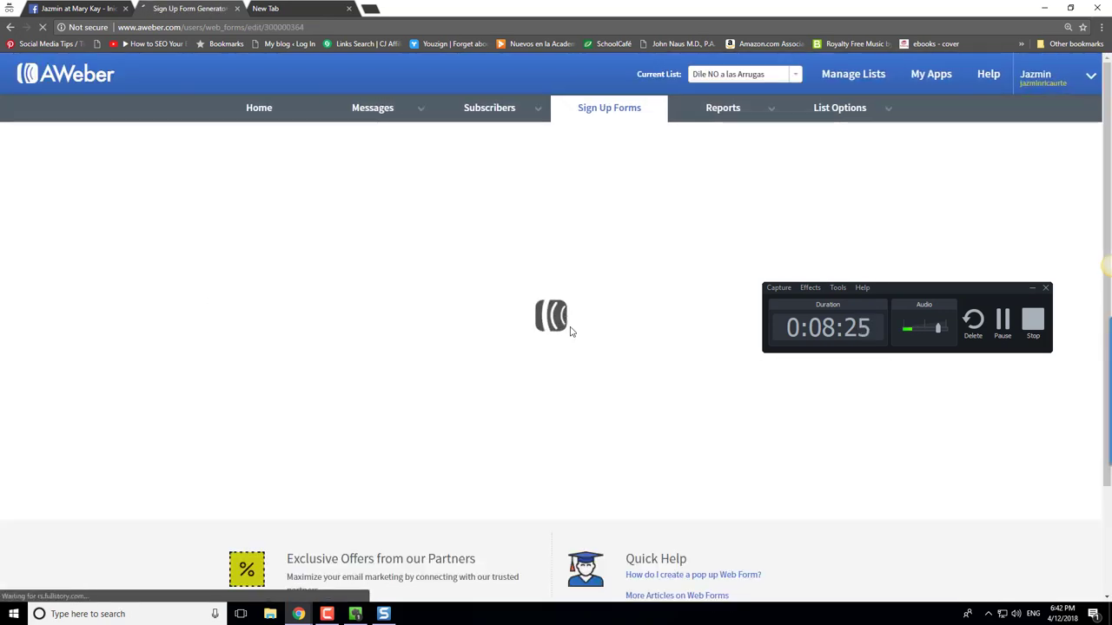
pyautogui.scroll(-2, 908, 492)
pyautogui.click(963, 477)
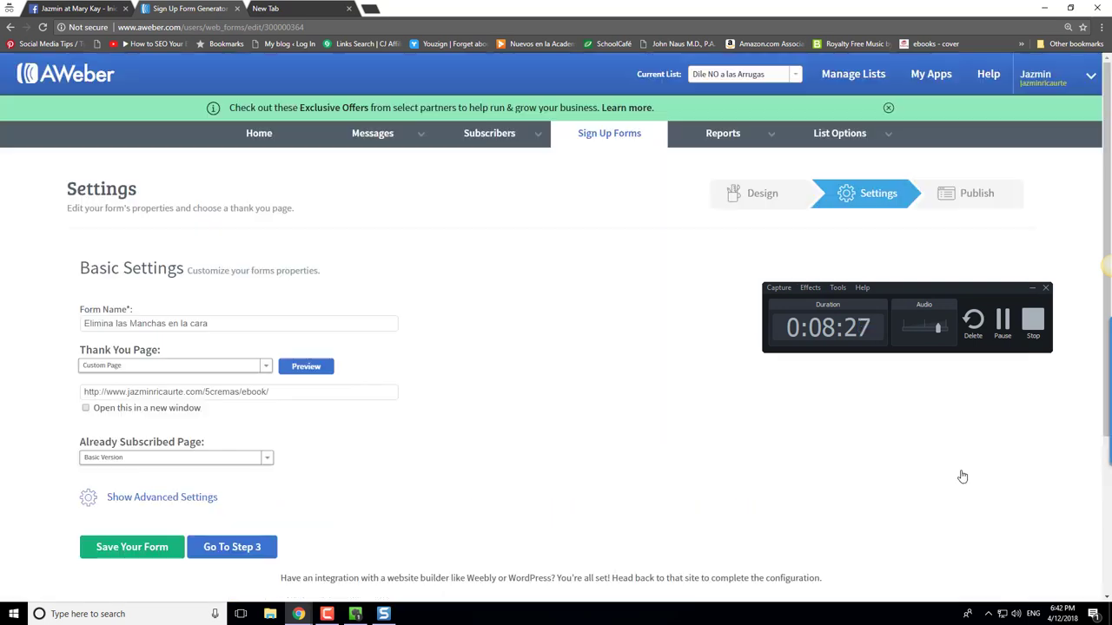
pyautogui.scroll(-2, 265, 409)
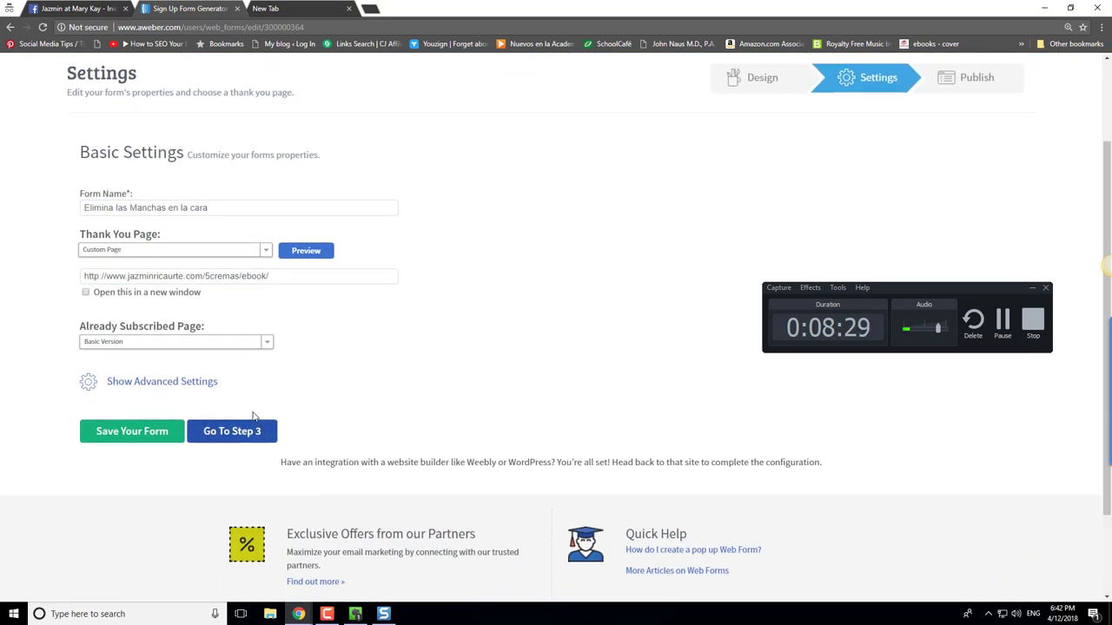
pyautogui.click(232, 432)
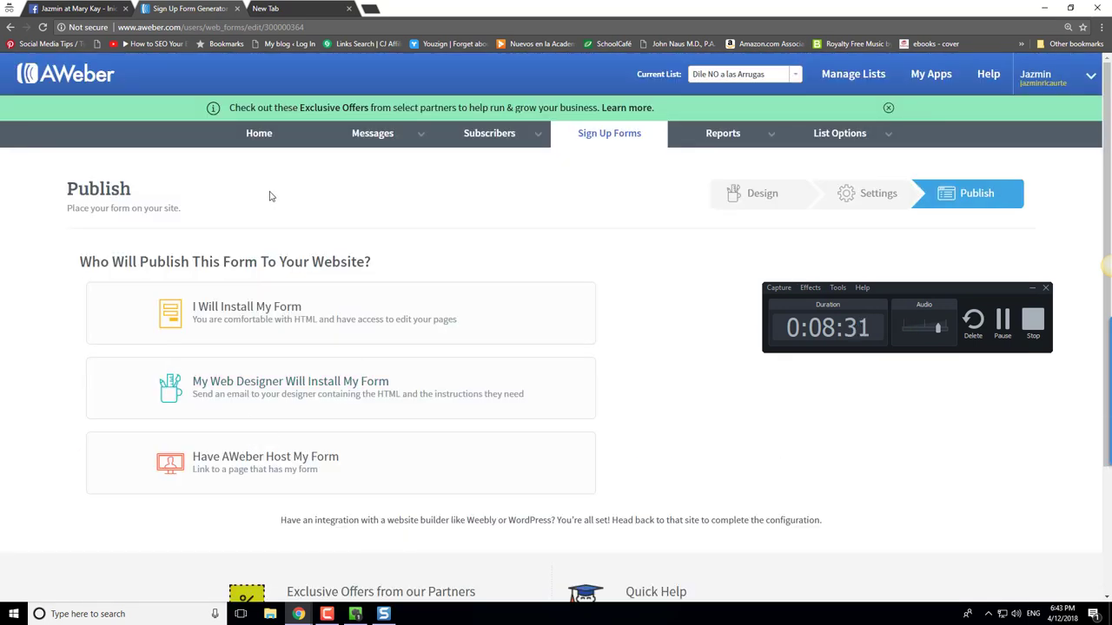
# Step: Choose to install the form personally and display its Raw HTML Version code
pyautogui.click(255, 314)
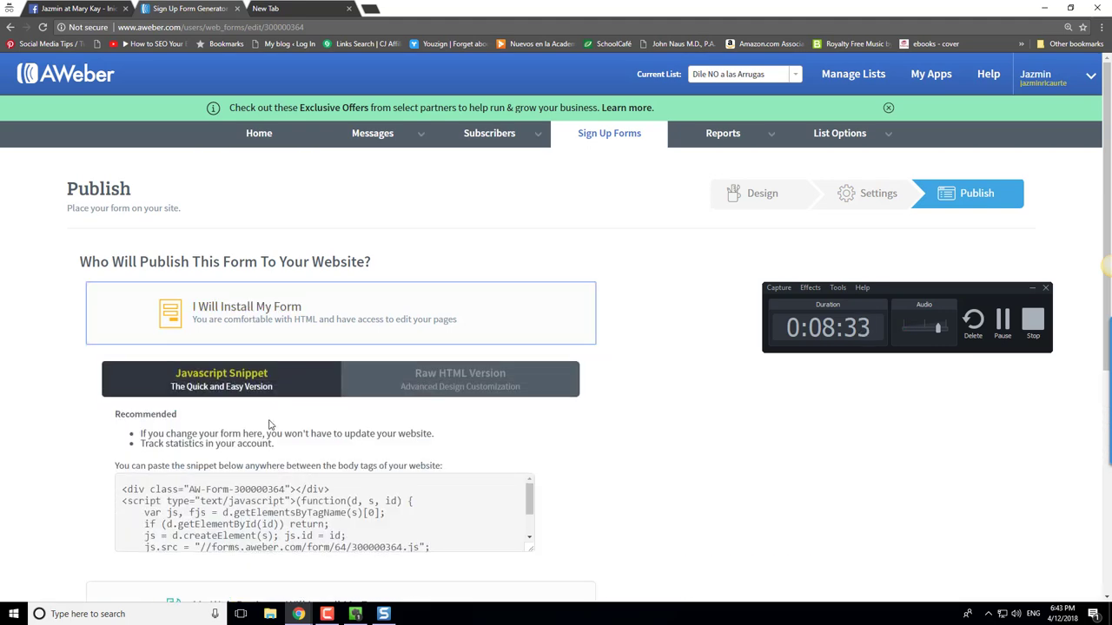
pyautogui.click(465, 391)
pyautogui.scroll(-2, 465, 391)
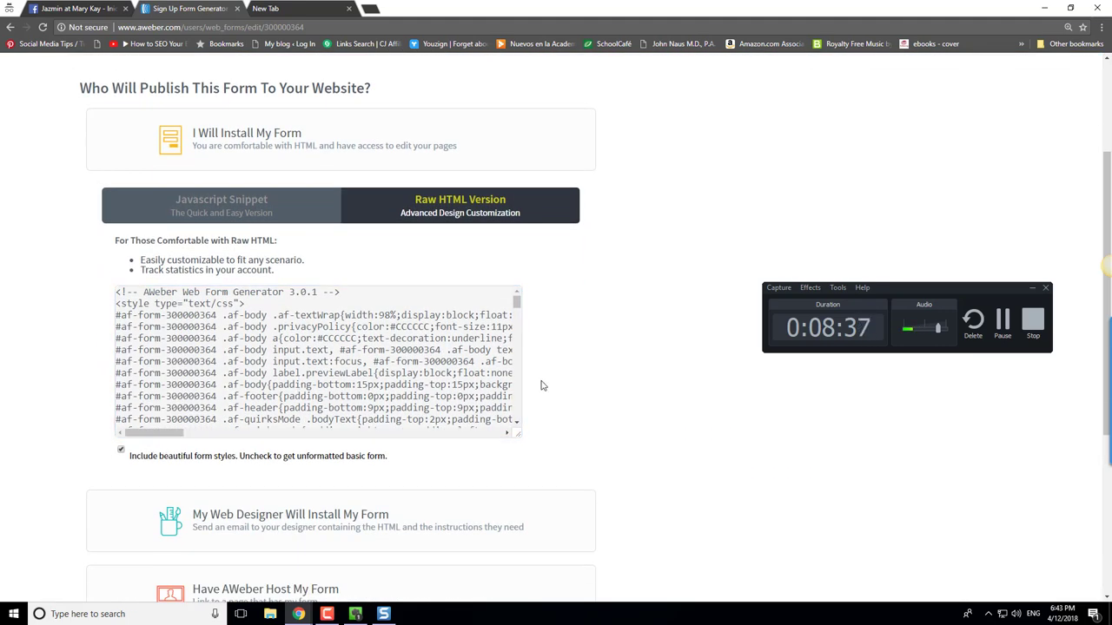
# Step: Switch to the WordPress site and open the page "5 cremas naturales para eliminar las manchas en el rostro" in the ProfitBuilder editor
pyautogui.hotkey('alt', 'Tab')
pyautogui.hotkey('alt', 'Tab')
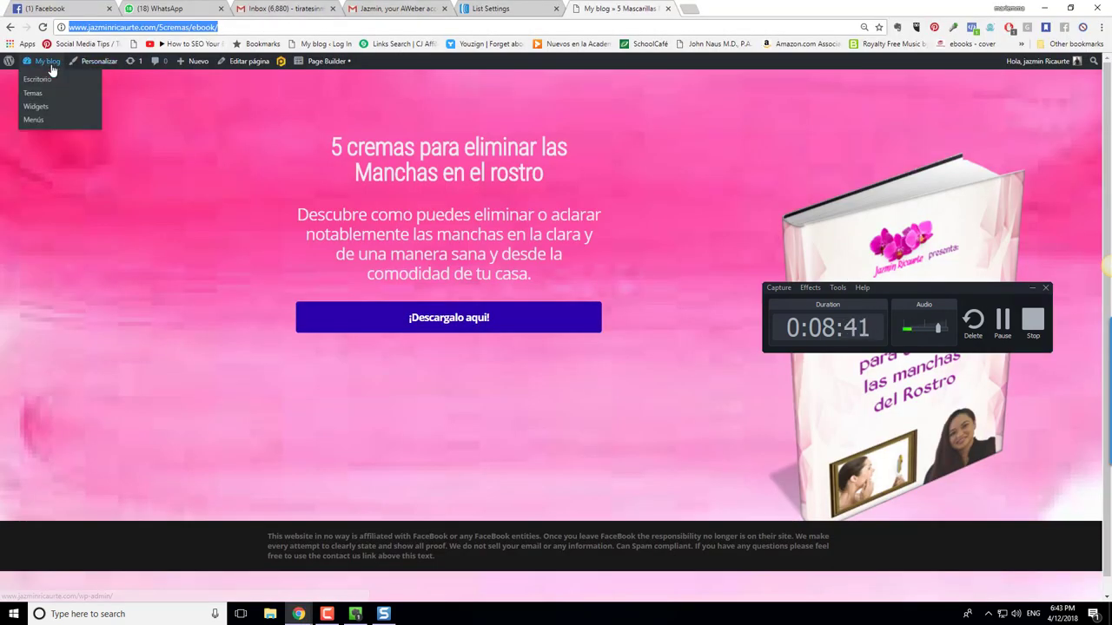
pyautogui.click(36, 79)
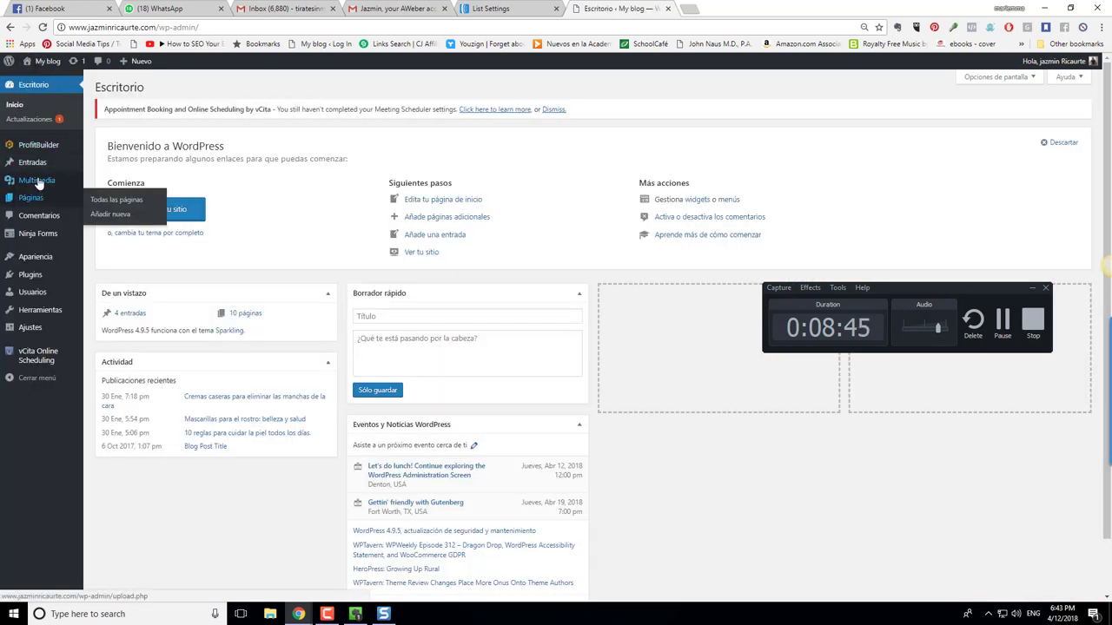
pyautogui.moveTo(37, 200)
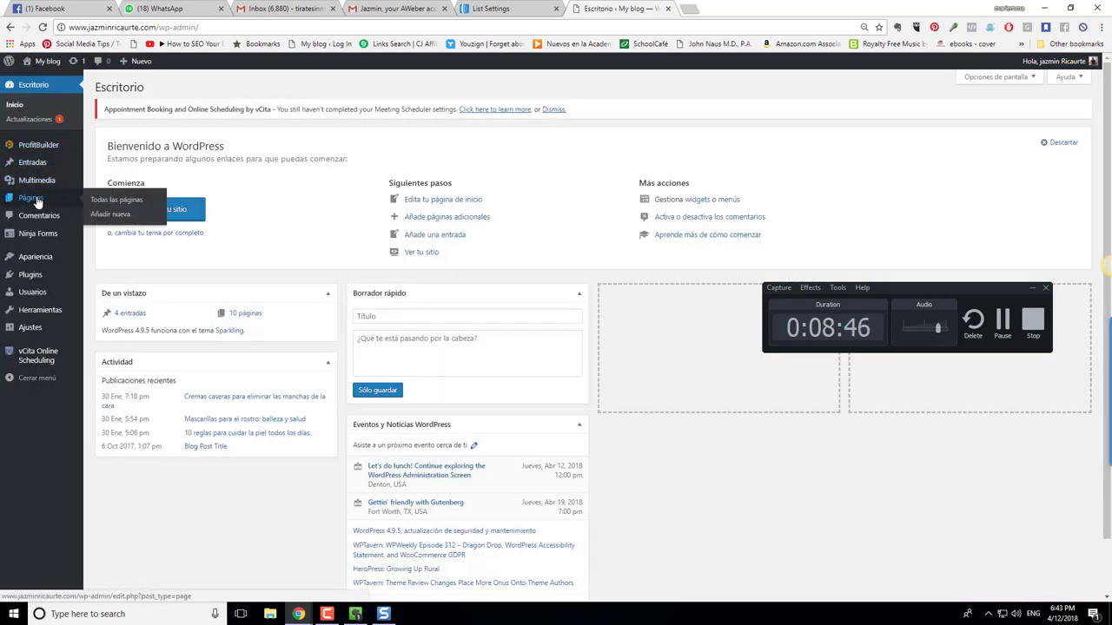
pyautogui.click(95, 200)
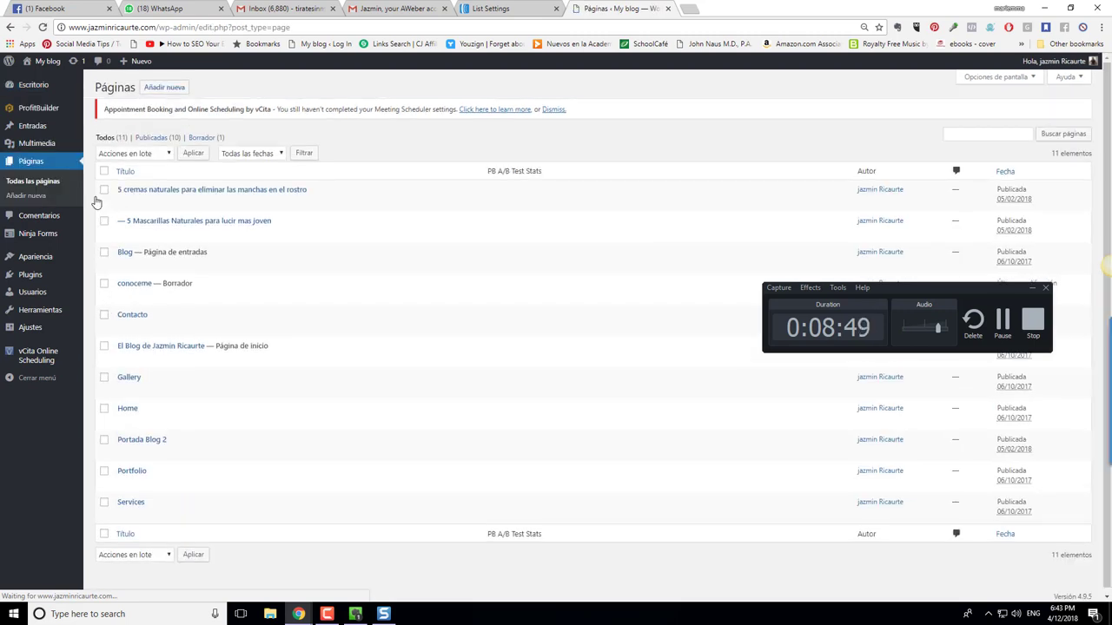
pyautogui.click(170, 190)
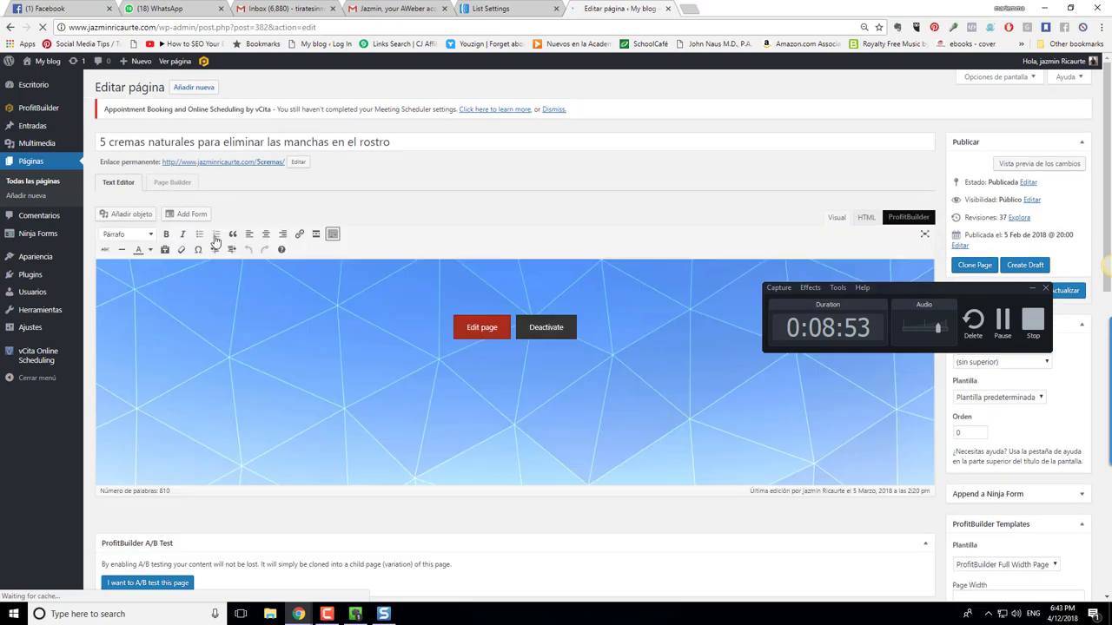
pyautogui.click(477, 330)
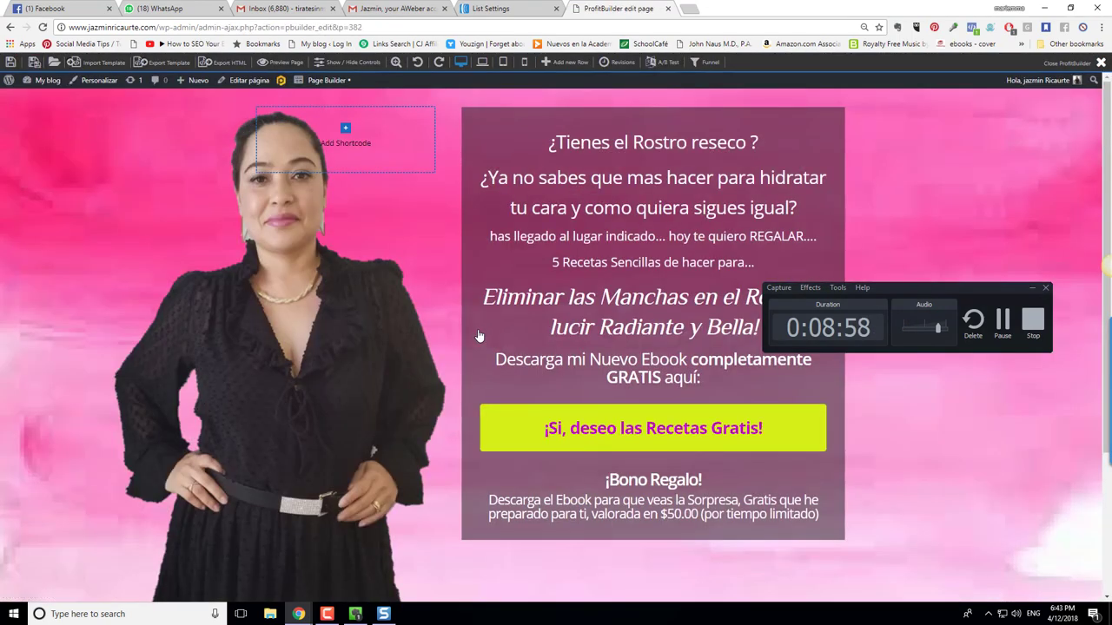
# Step: Open the settings of the yellow "¡Si, deseo las Recetas Gratis!" button and try to paste the copied download page address as Form Code
pyautogui.moveTo(647, 430)
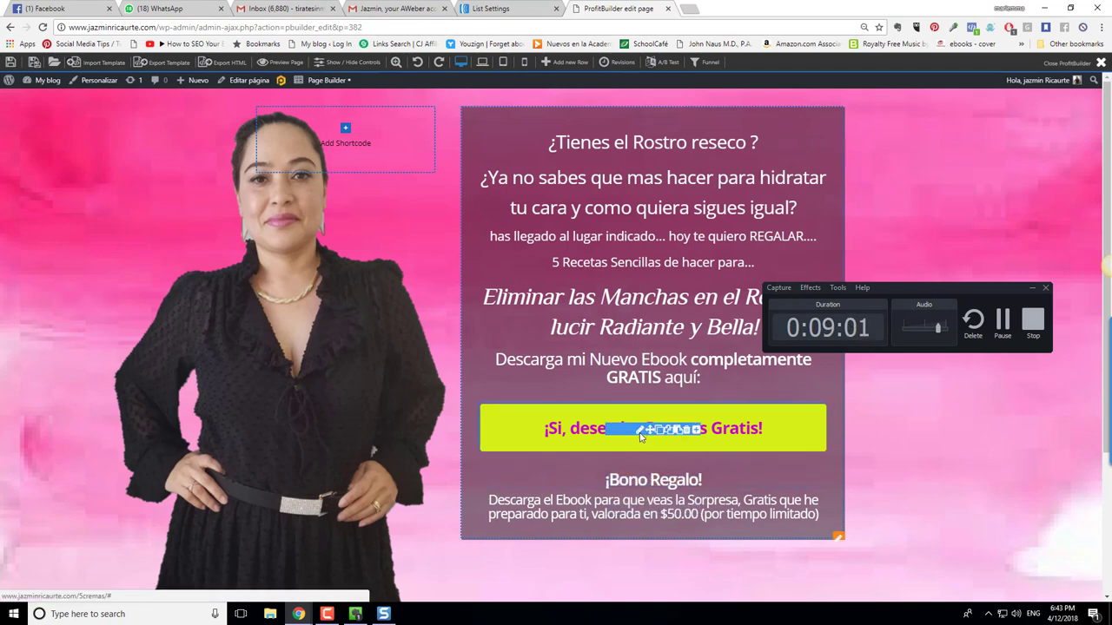
pyautogui.click(640, 435)
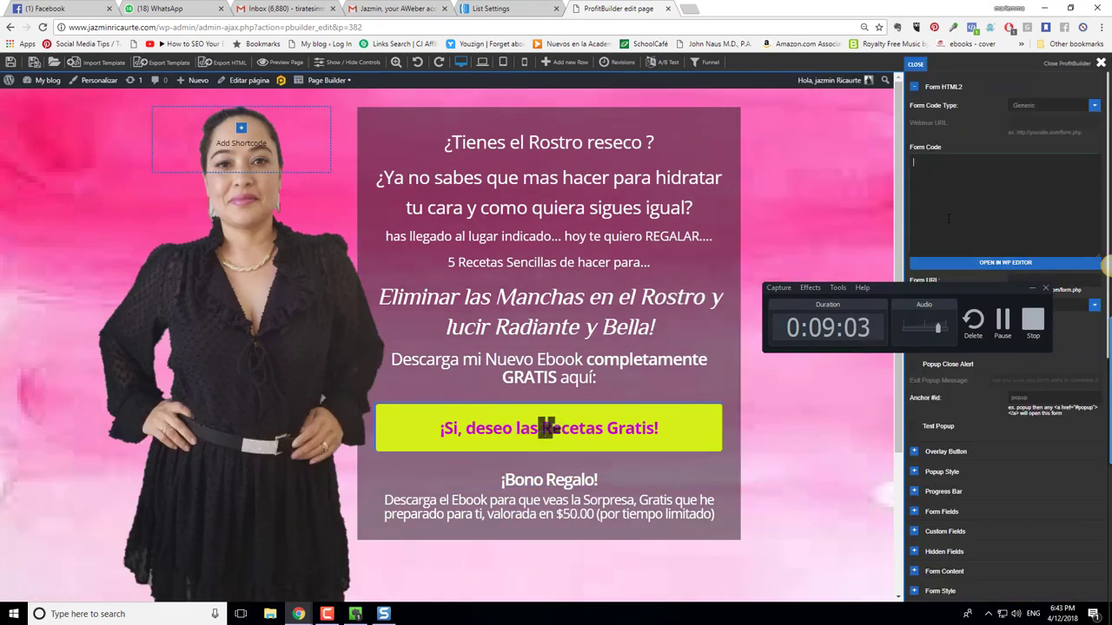
pyautogui.click(948, 218)
pyautogui.write('http://www.jazminricaurte.com/5cremas/ebook/')
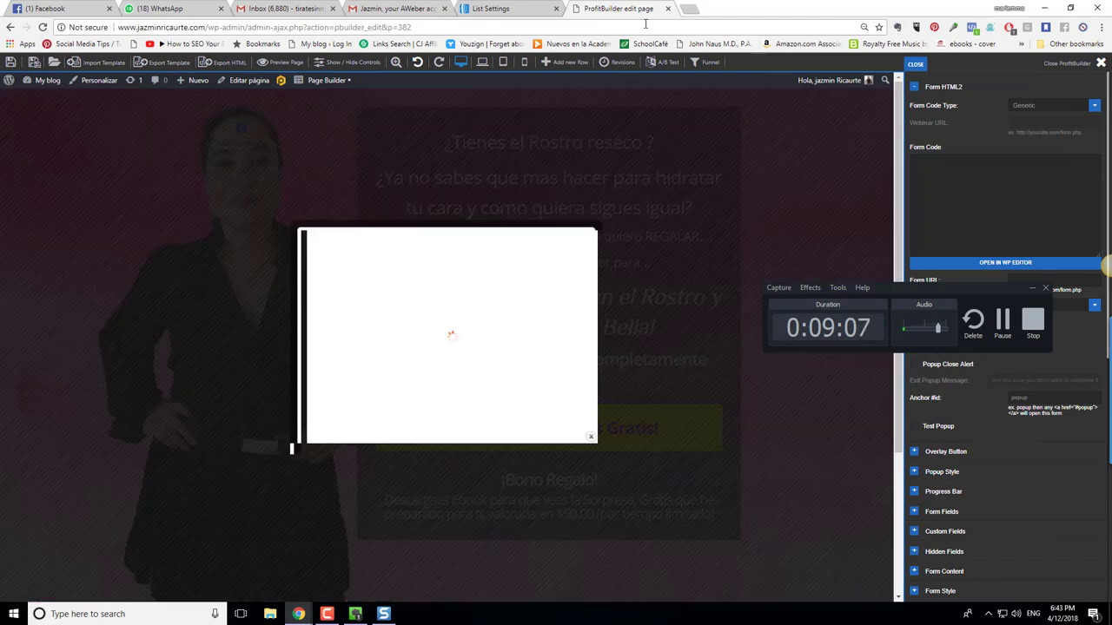
# Step: Return to the AWeber sign up form, exclude the form styles from the raw HTML and select the complete unformatted code for copying
pyautogui.click(492, 11)
pyautogui.hotkey('alt', 'Tab')
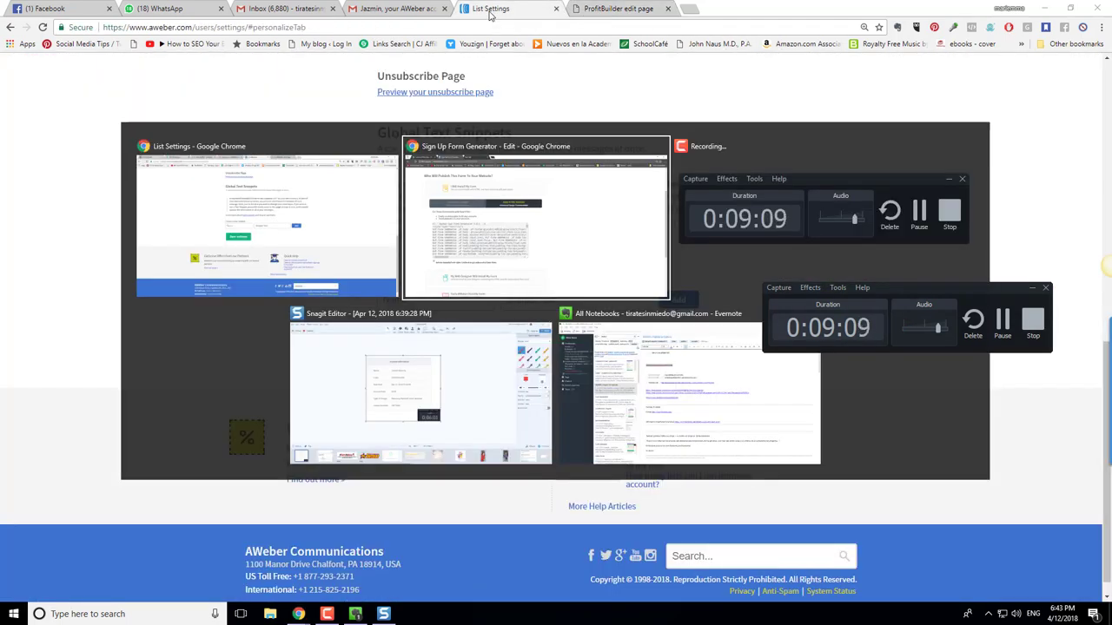
pyautogui.click(403, 315)
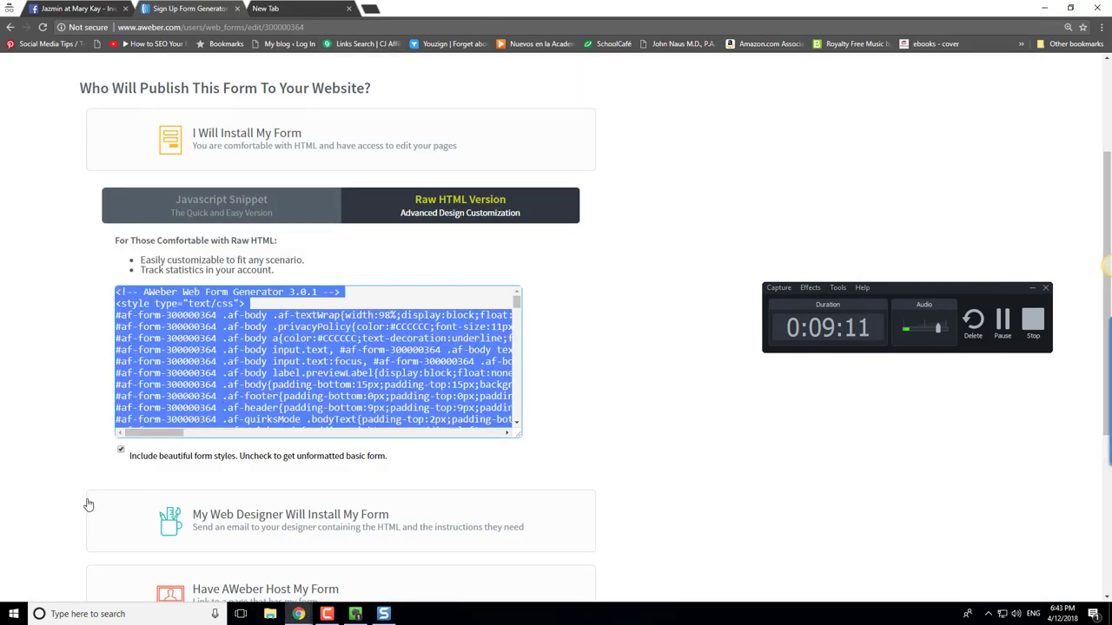
pyautogui.click(120, 452)
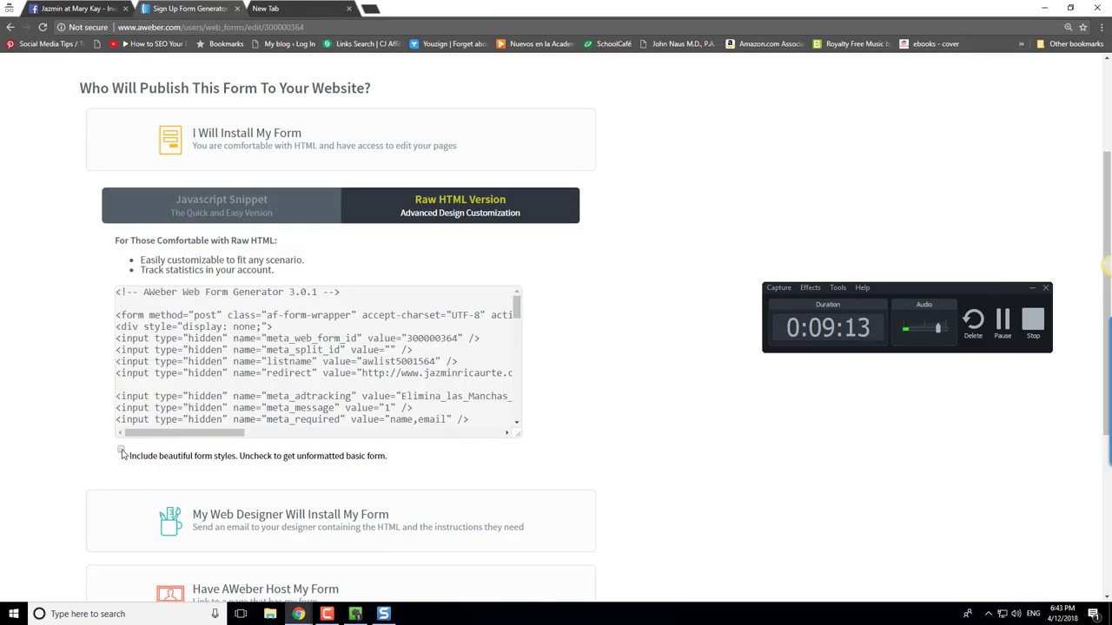
pyautogui.click(165, 410)
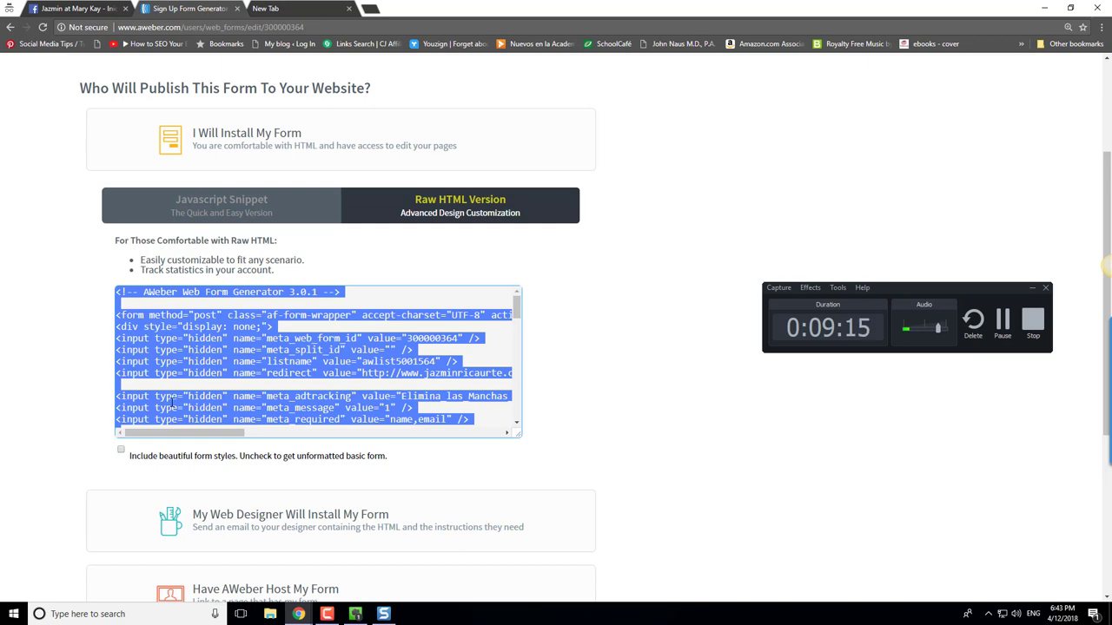
pyautogui.hotkey('alt', 'Tab')
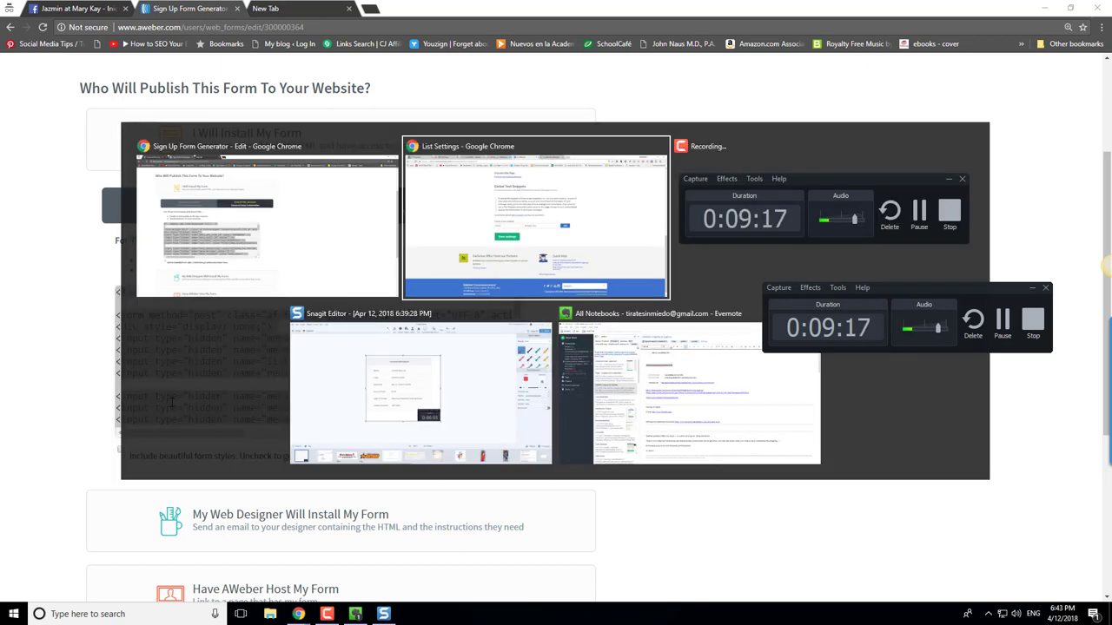
pyautogui.scroll(6, 533, 161)
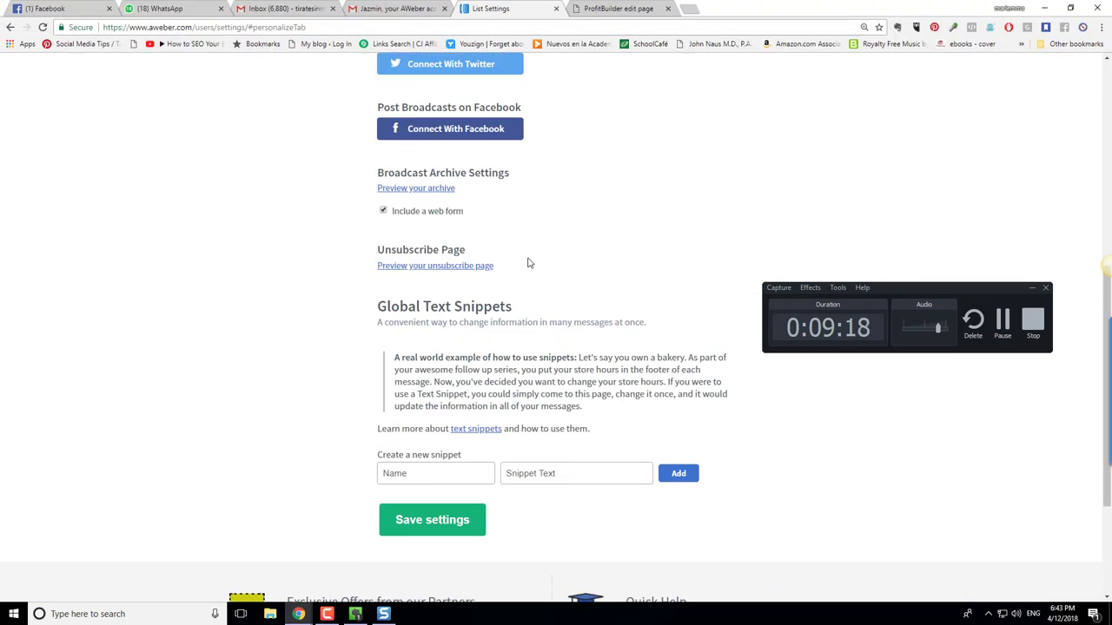
pyautogui.hotkey('alt', 'Tab')
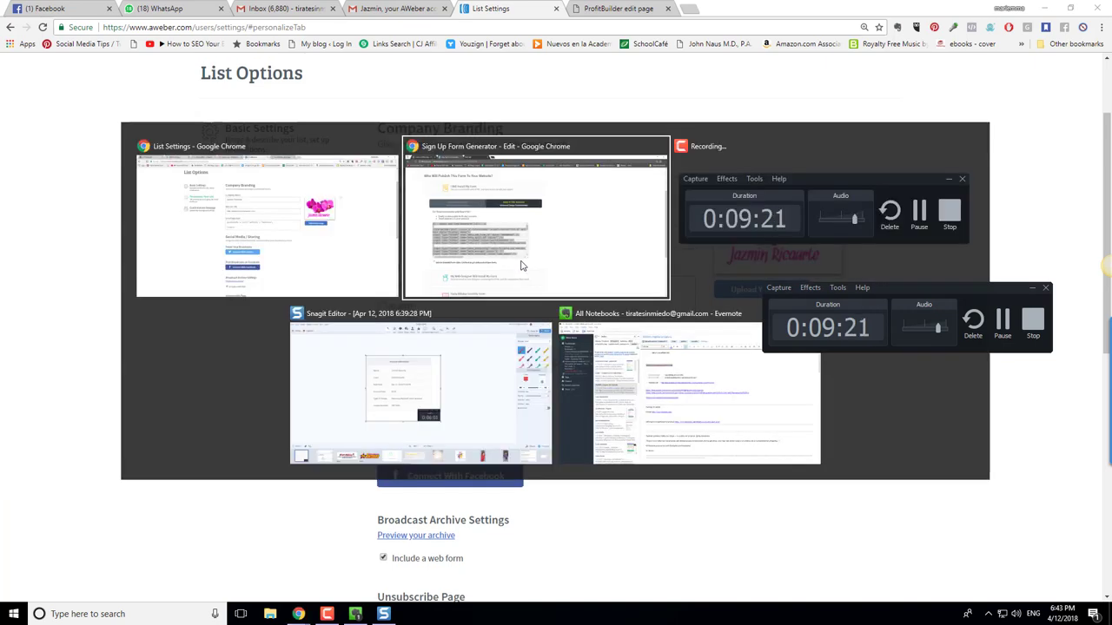
pyautogui.hotkey('alt', 'Tab')
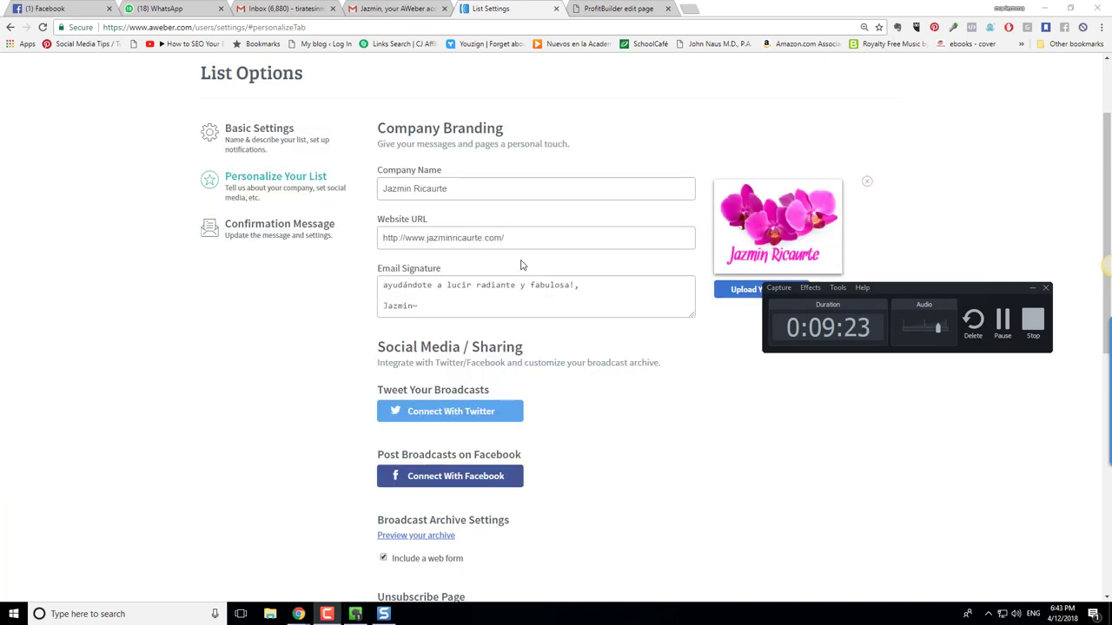
pyautogui.hotkey('alt', 'Tab')
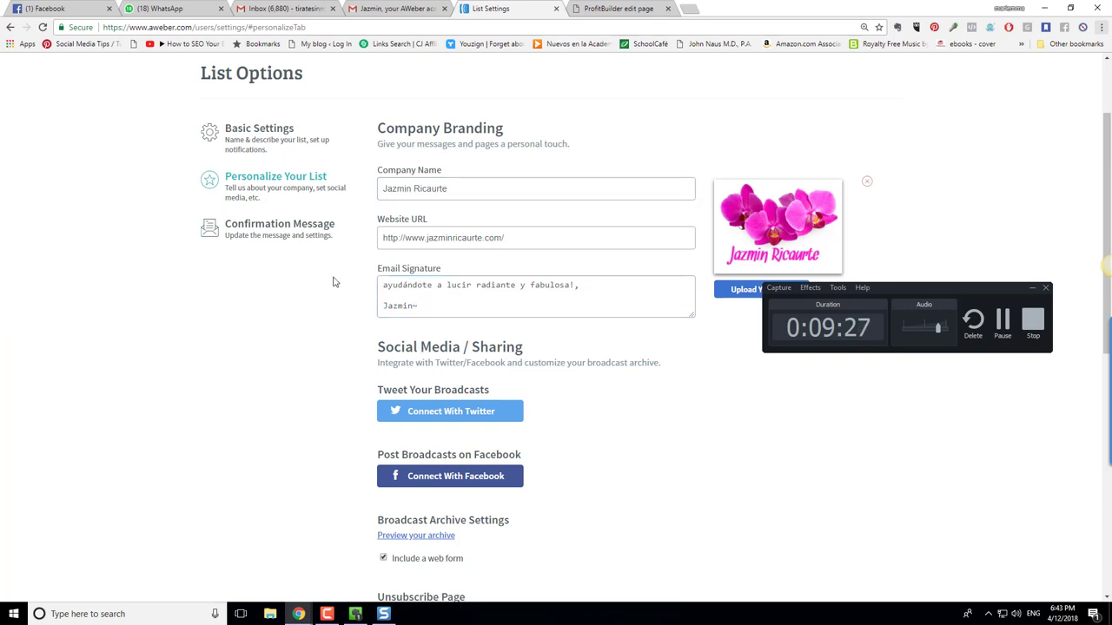
pyautogui.hotkey('alt', 'Tab')
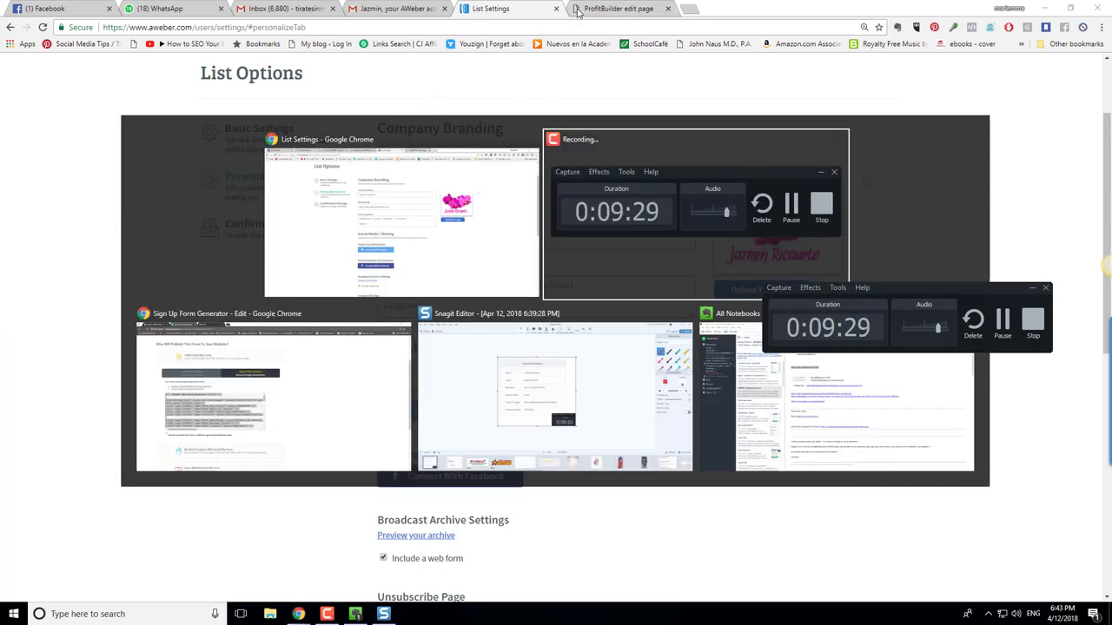
pyautogui.hotkey('alt', 'Tab')
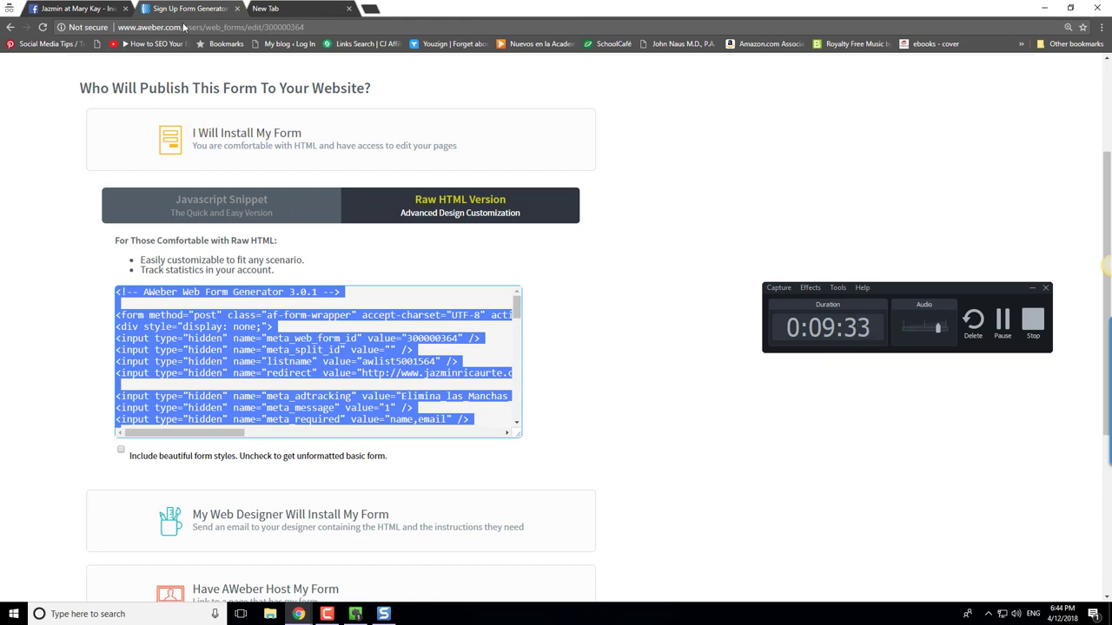
# Step: Try to paste the copied AWeber raw HTML as Form Code in the ProfitBuilder edit page and check the page preview
pyautogui.hotkey('alt', 'Tab')
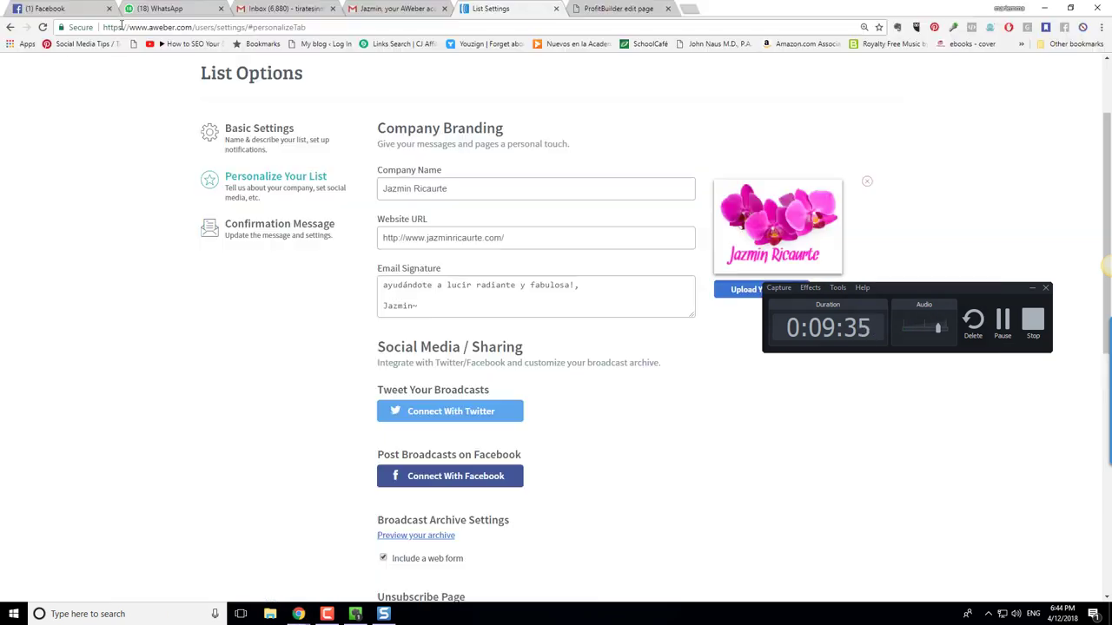
pyautogui.click(617, 8)
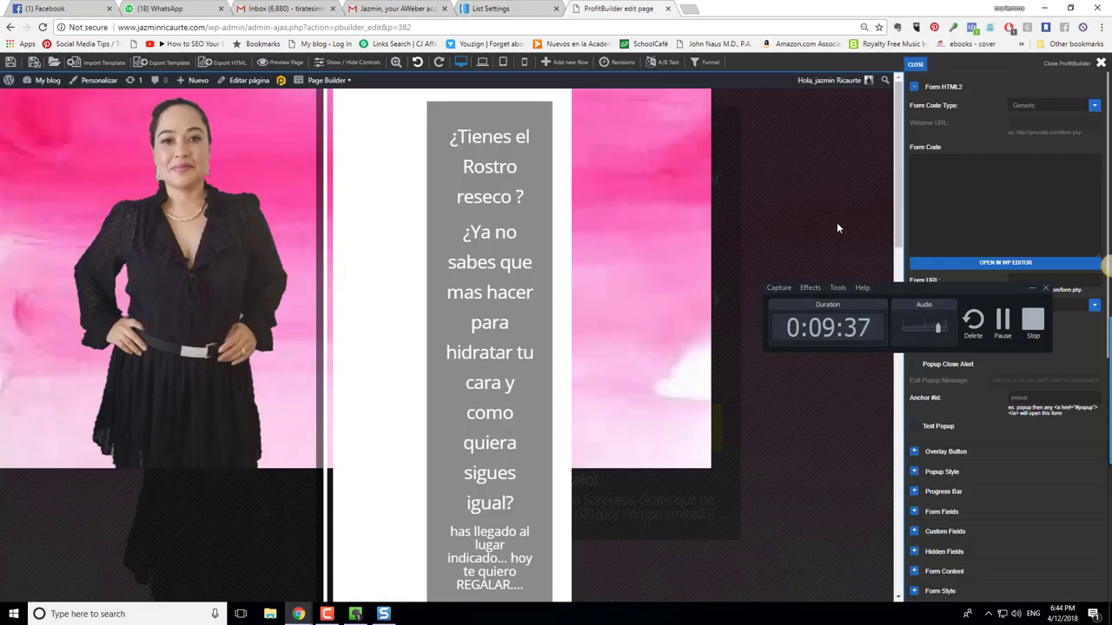
pyautogui.click(1005, 216)
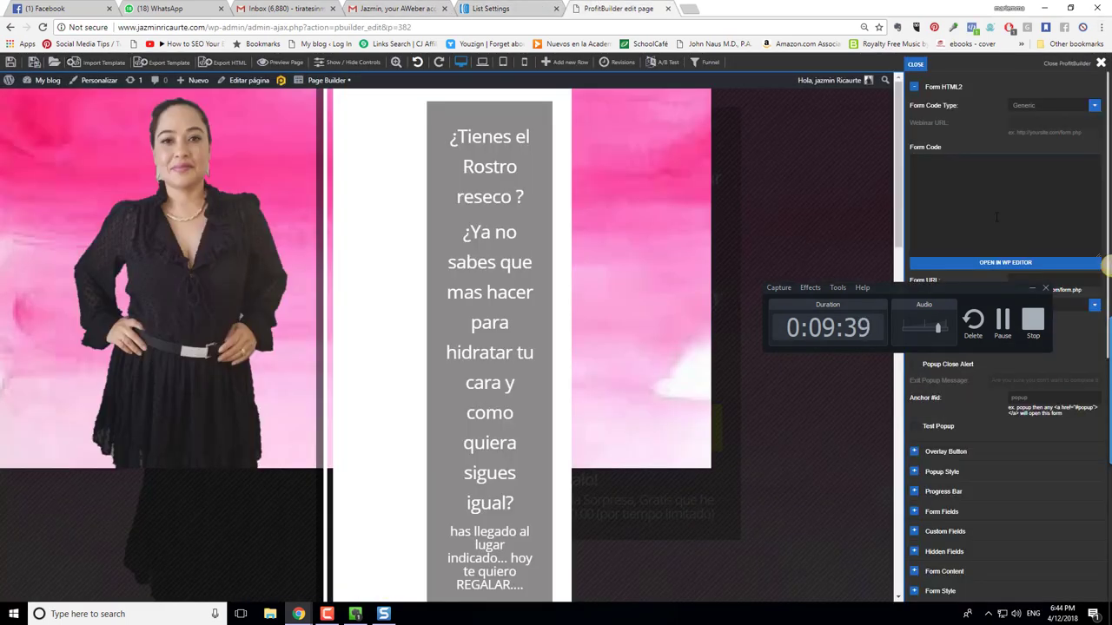
pyautogui.hotkey('ctrl', 'v')
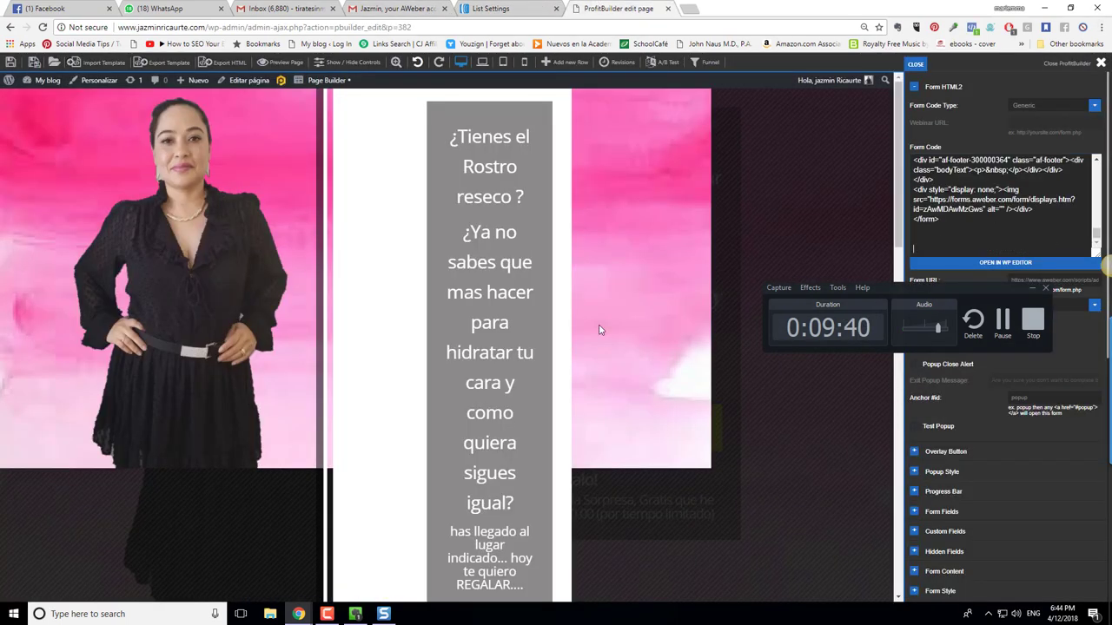
pyautogui.scroll(-2, 484, 426)
pyautogui.scroll(-3, 484, 449)
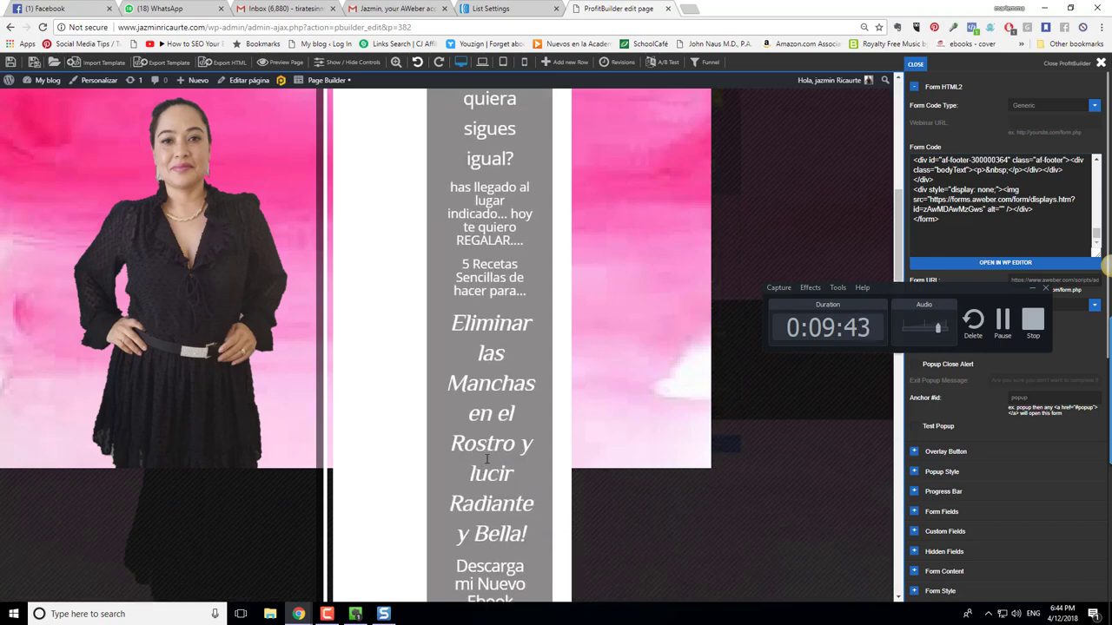
pyautogui.scroll(4, 588, 455)
pyautogui.scroll(1, 291, 453)
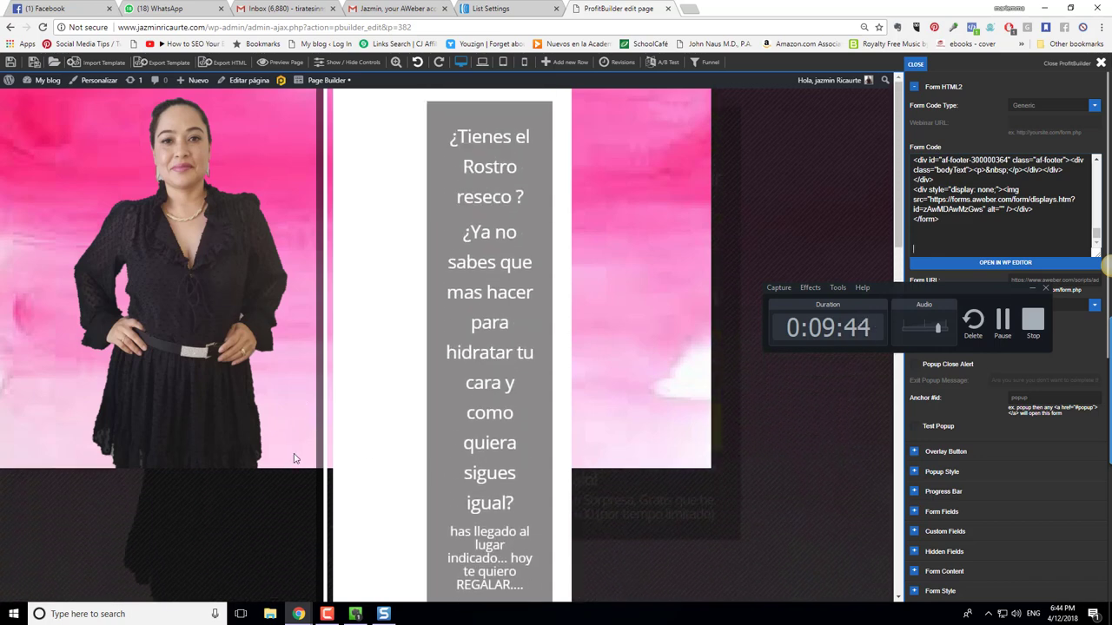
# Step: Reload the page editor without saving, reopen the yellow recipe button's settings and paste the AWeber raw HTML as its Form Code
pyautogui.moveTo(12, 38)
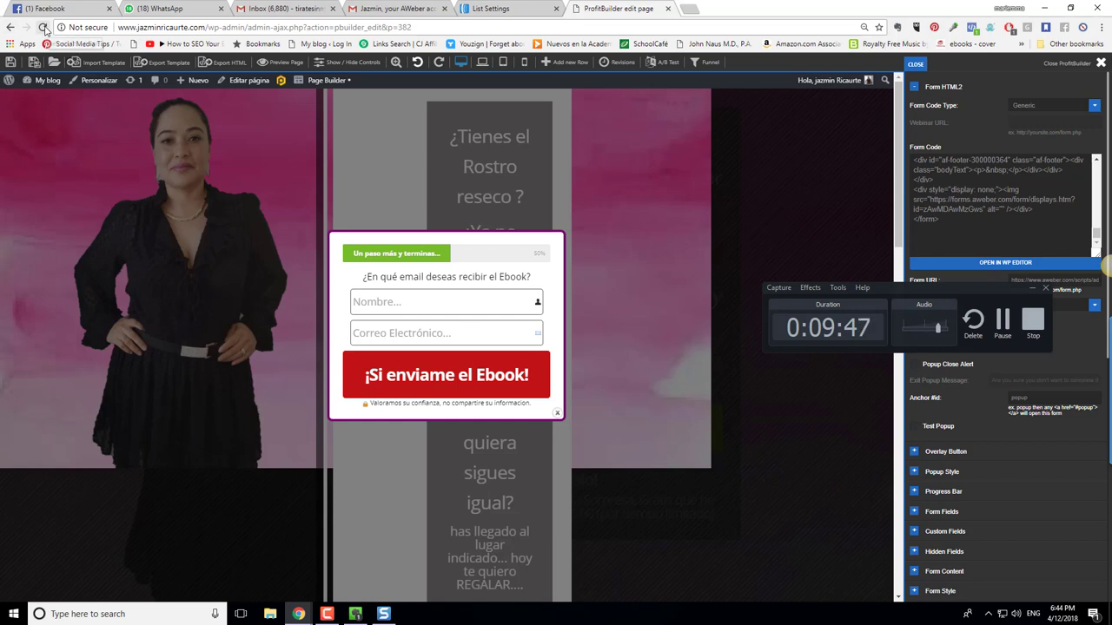
pyautogui.click(42, 28)
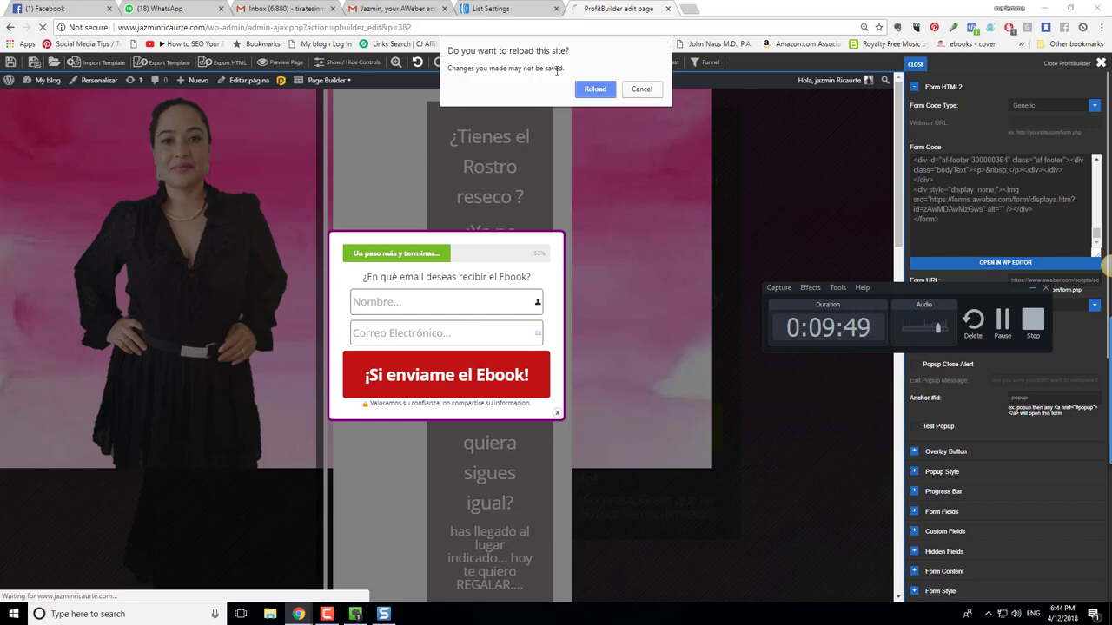
pyautogui.click(594, 90)
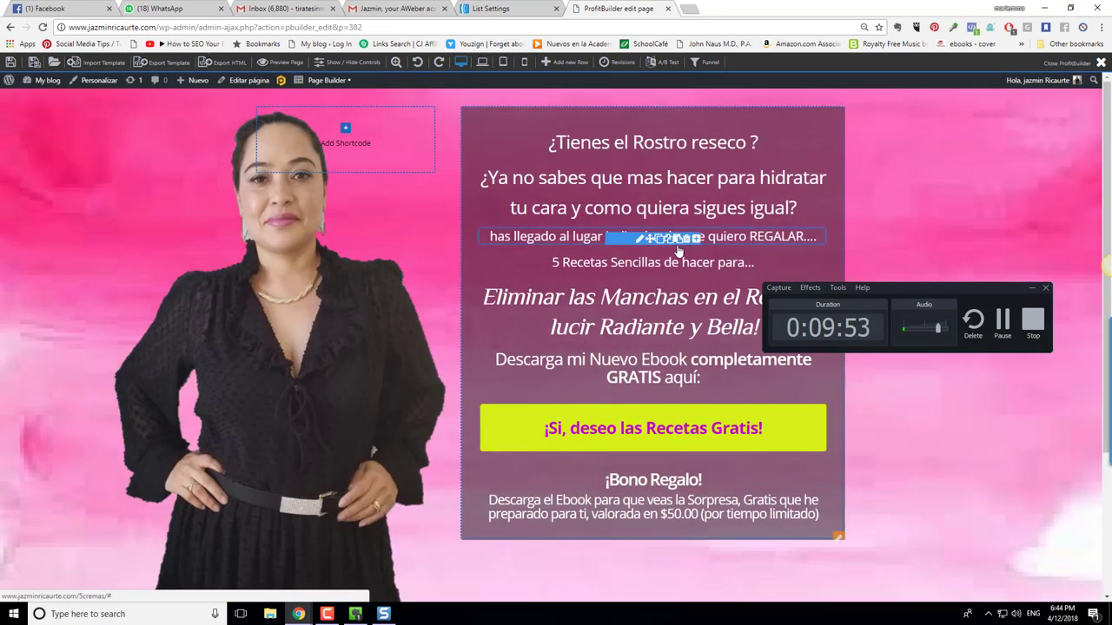
pyautogui.moveTo(600, 441)
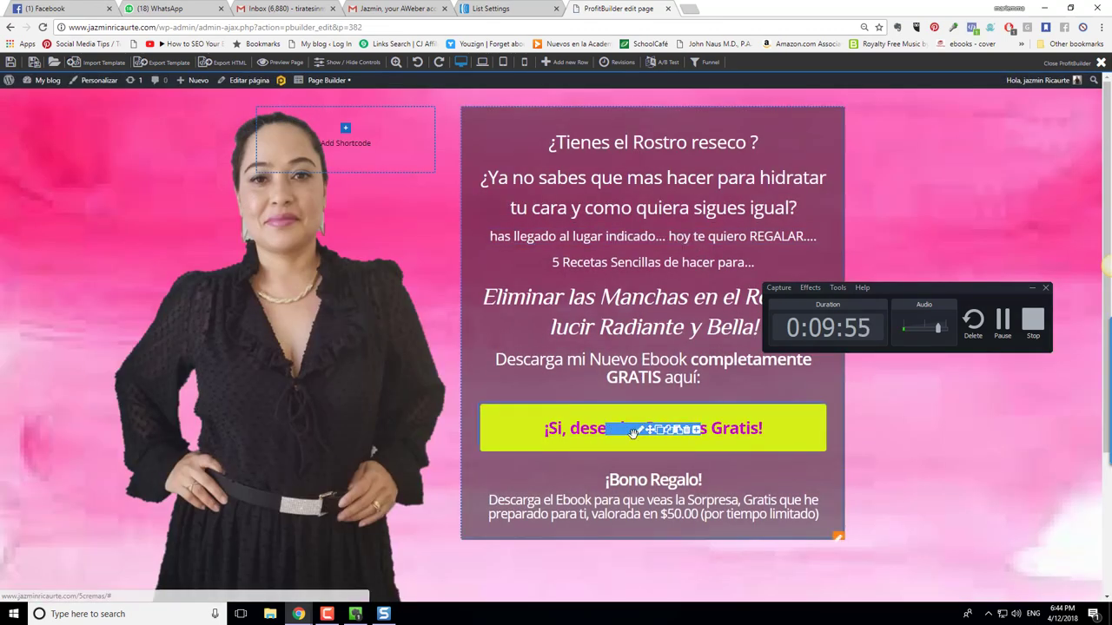
pyautogui.click(639, 430)
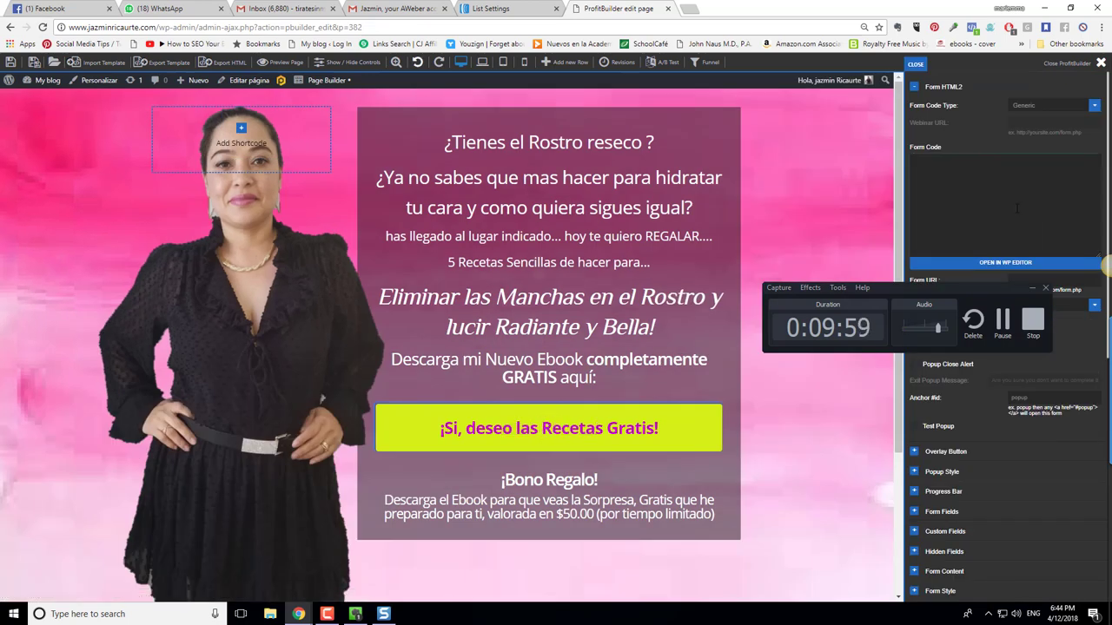
pyautogui.hotkey('ctrl', 'v')
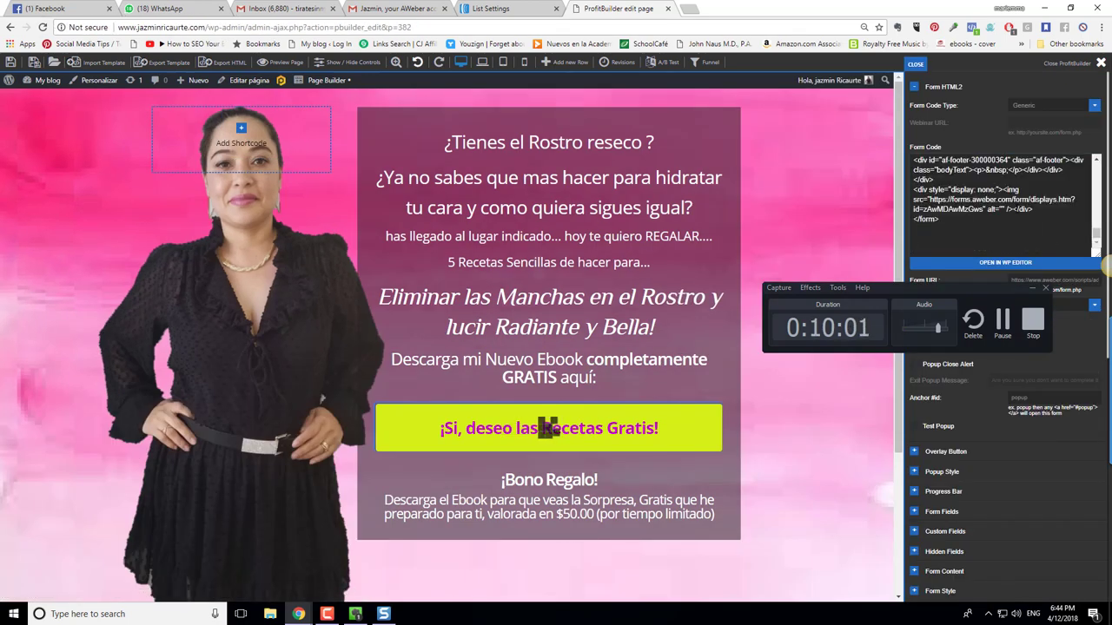
# Step: Save the edited landing page and preview it with its email popup form
pyautogui.moveTo(959, 286); pyautogui.dragTo(802, 0)
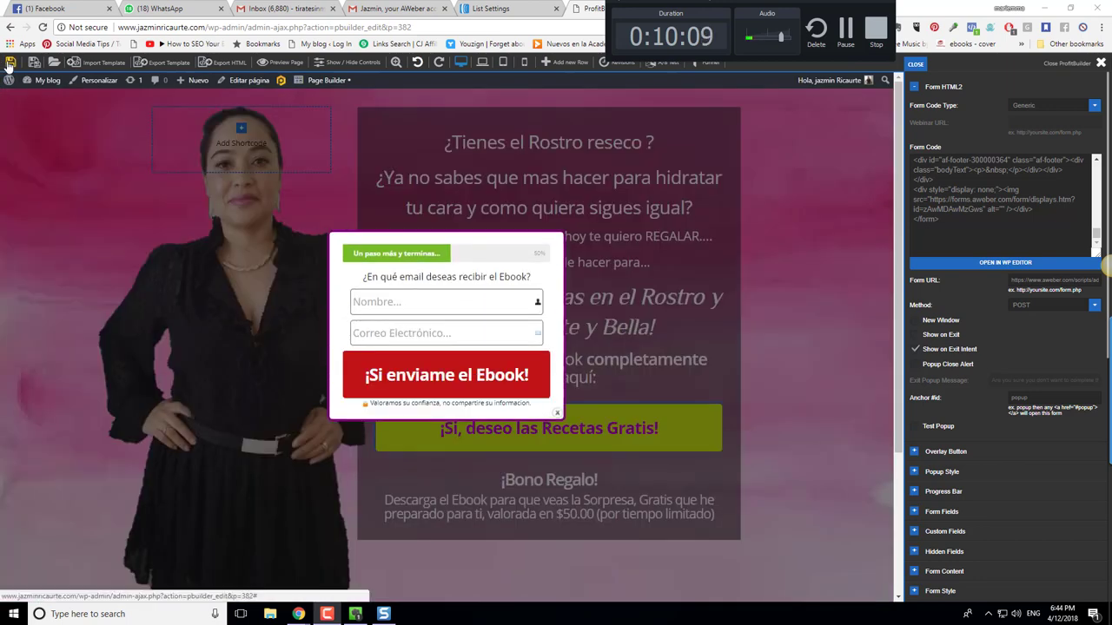
pyautogui.click(9, 65)
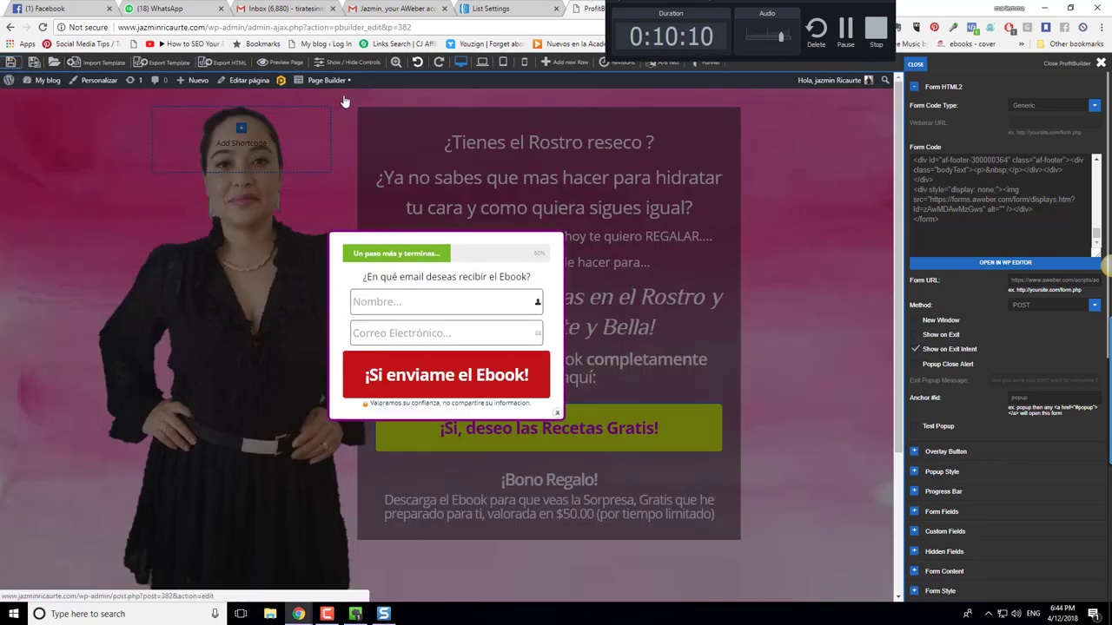
pyautogui.click(283, 66)
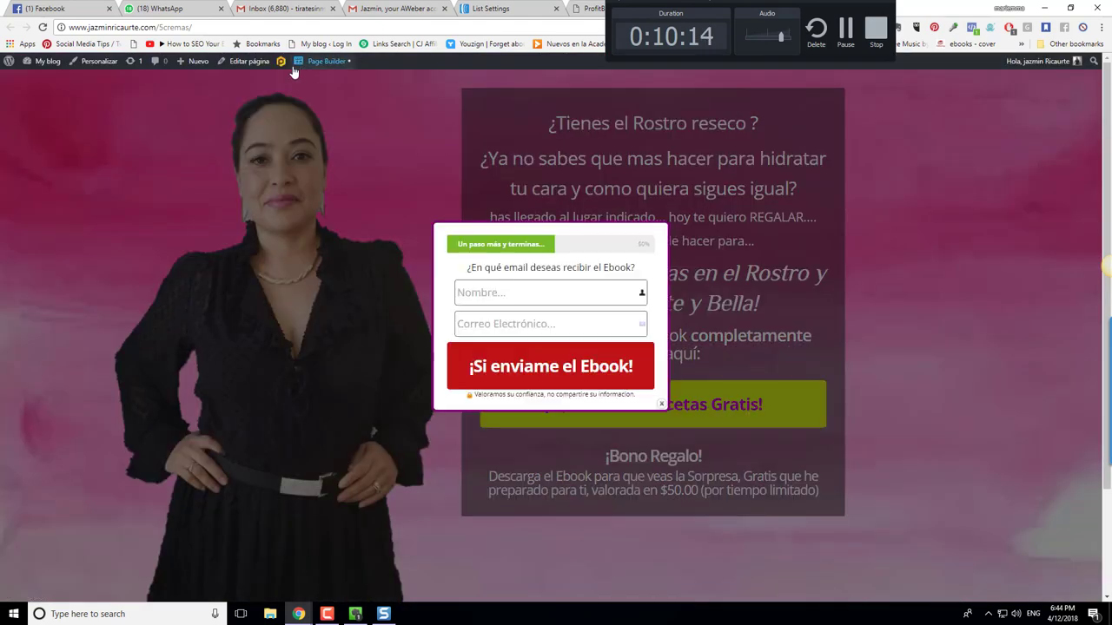
# Step: Update the landing page from the WordPress page editor, view the published page and check its email popup form
pyautogui.click(248, 63)
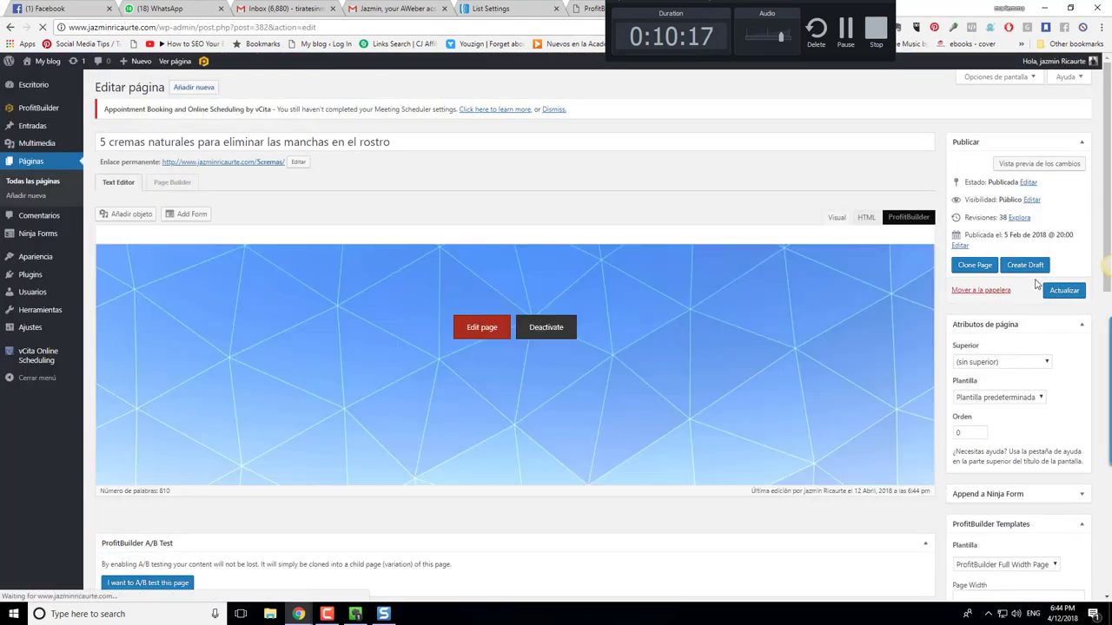
pyautogui.click(1064, 289)
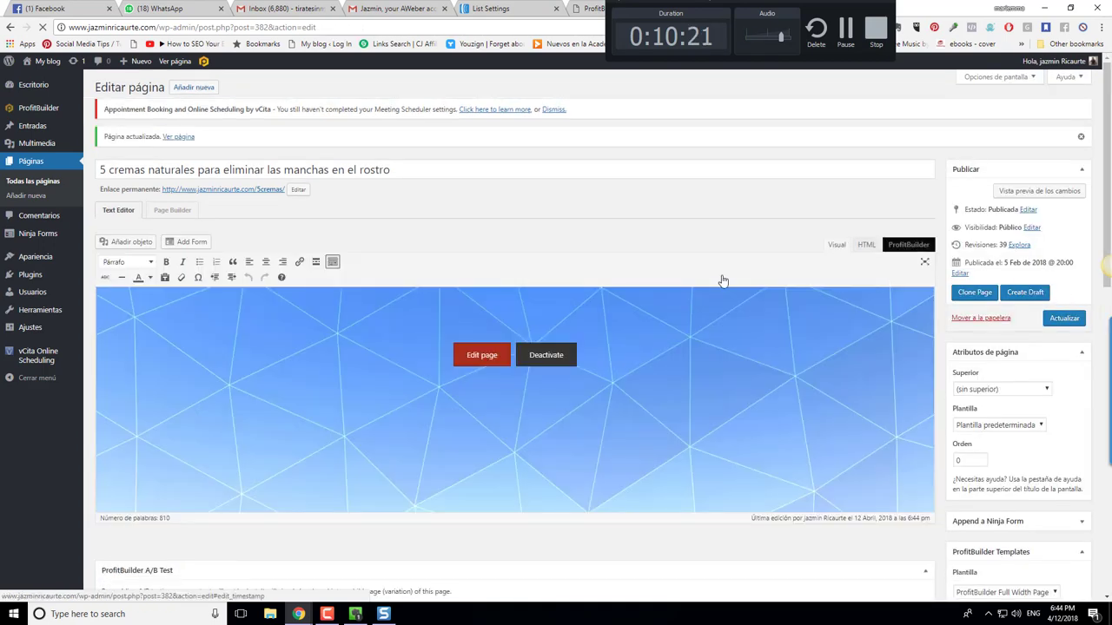
pyautogui.click(189, 137)
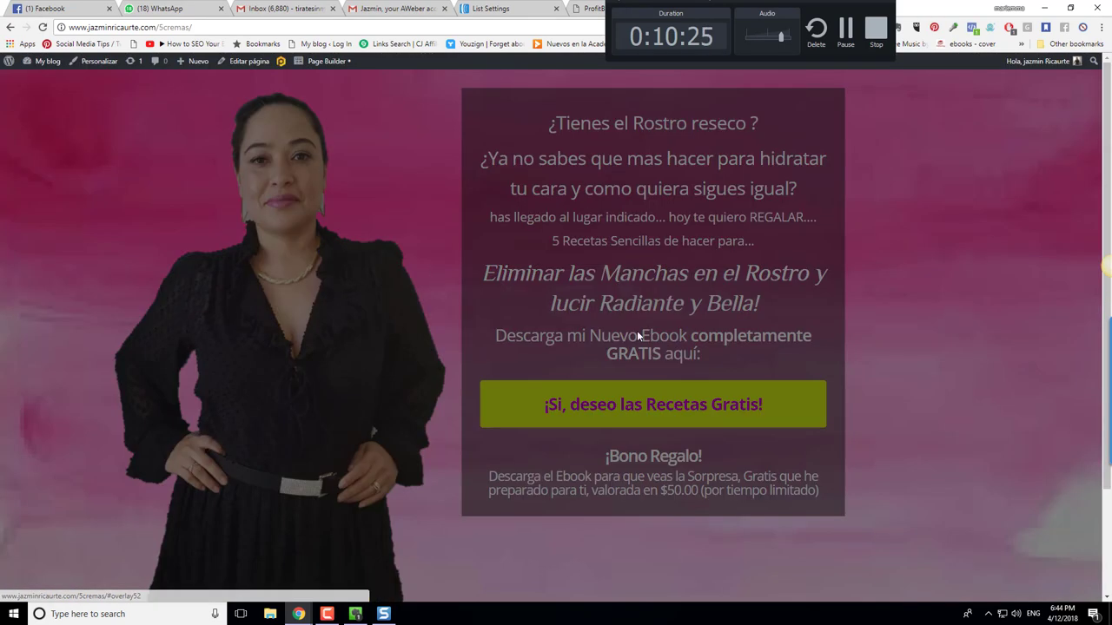
pyautogui.click(563, 295)
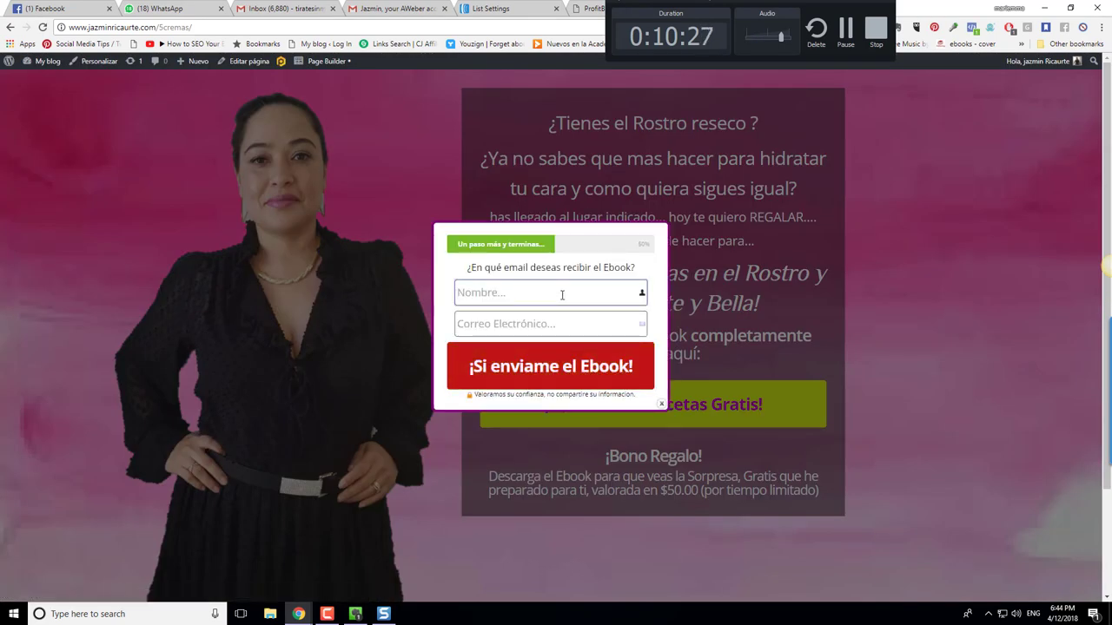
pyautogui.click(669, 408)
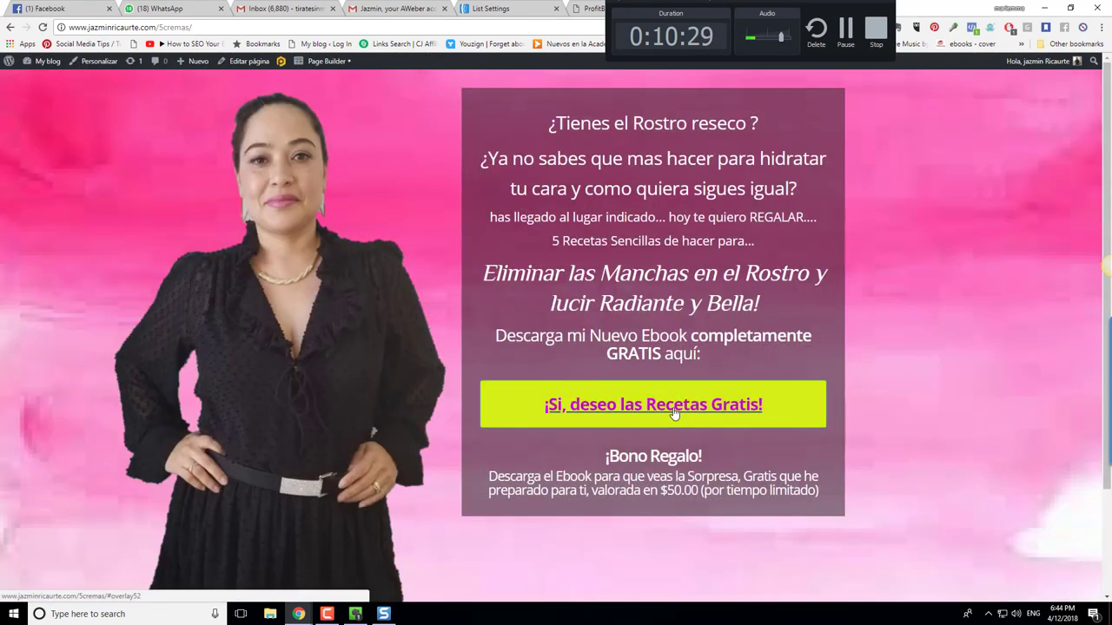
# Step: Reopen the popup form from the yellow recipe button, fill in a test subscriber's first name and email address, and submit it
pyautogui.click(674, 412)
pyautogui.click(591, 295)
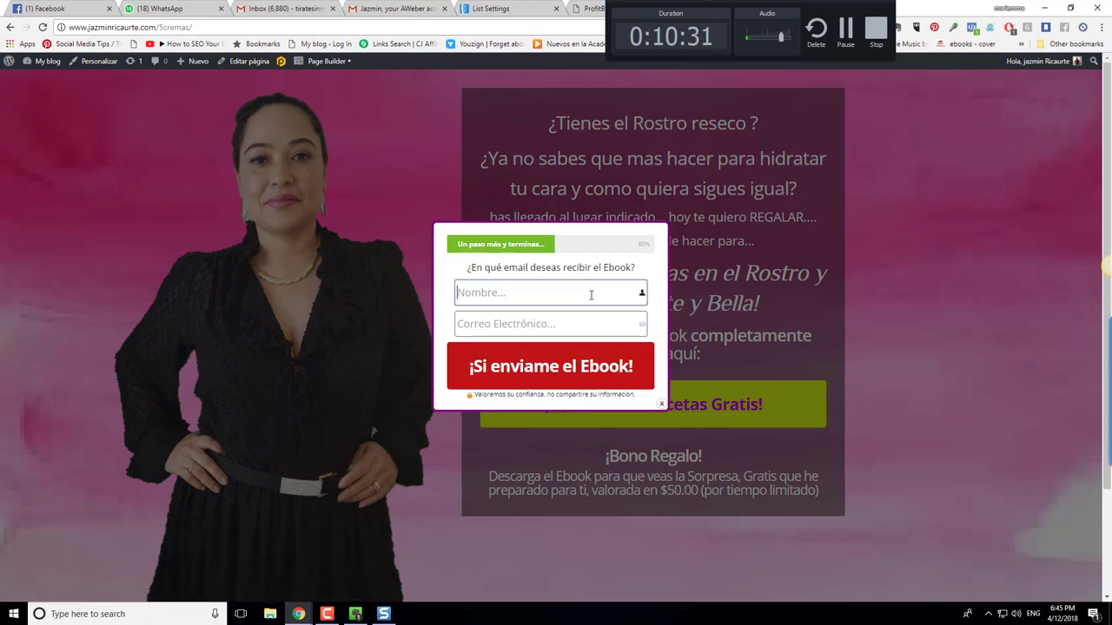
pyautogui.write('marie')
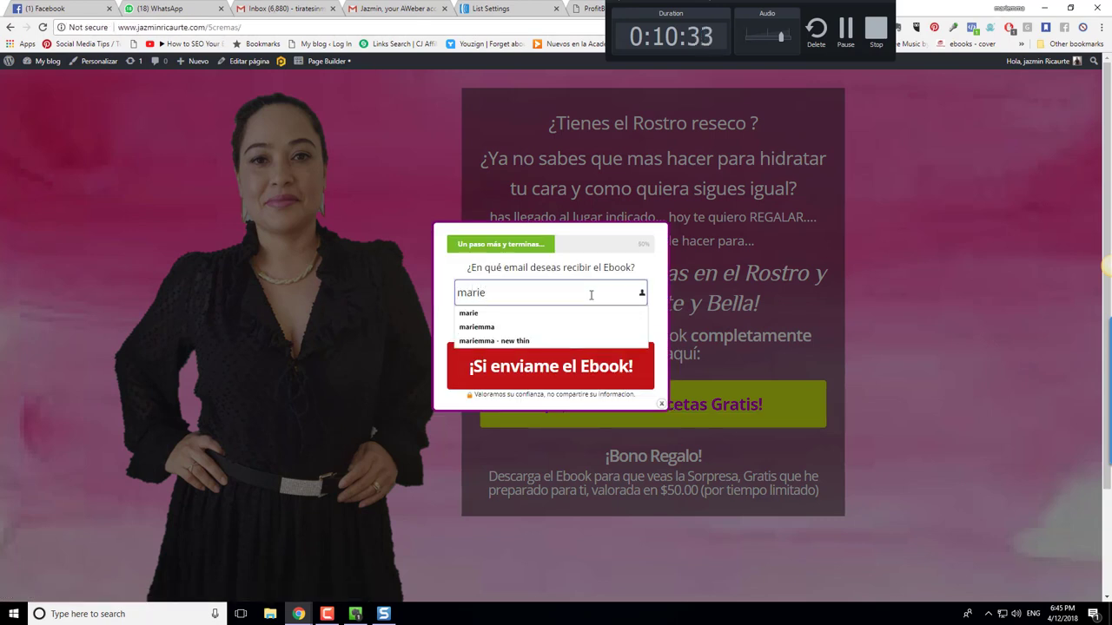
pyautogui.press('Tab')
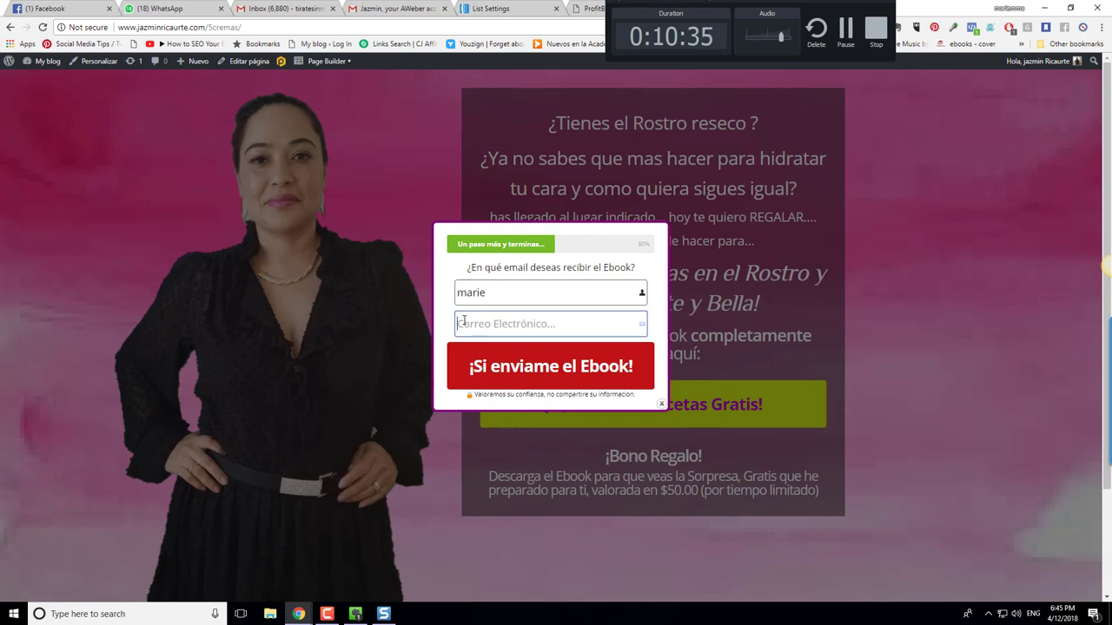
pyautogui.write('mar')
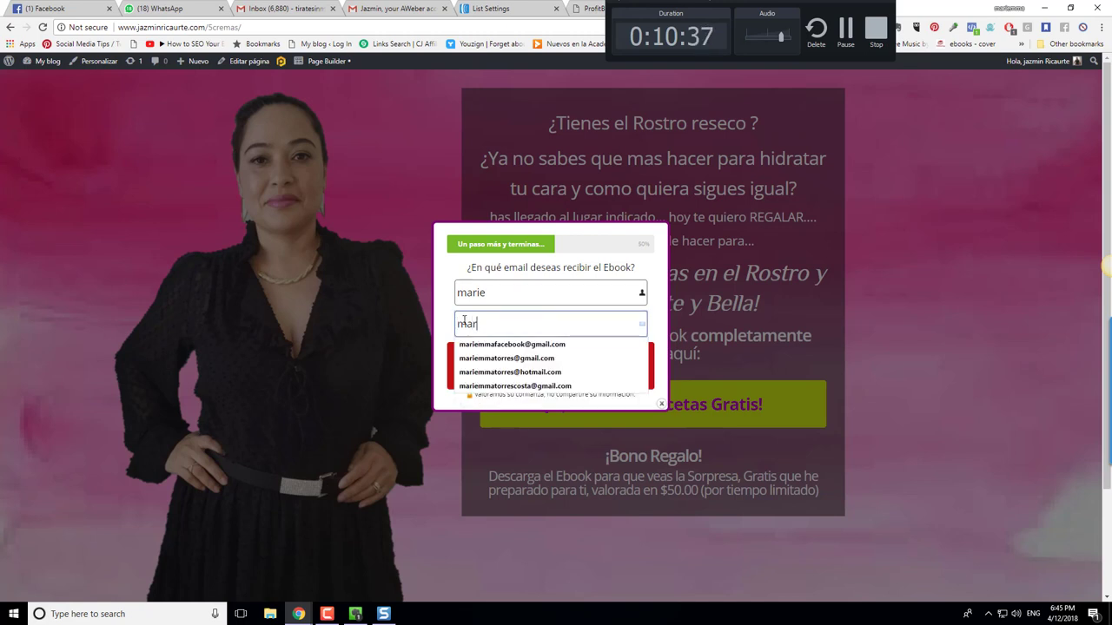
pyautogui.press('BackSpace')
pyautogui.press('BackSpace')
pyautogui.press('BackSpace')
pyautogui.write('tir')
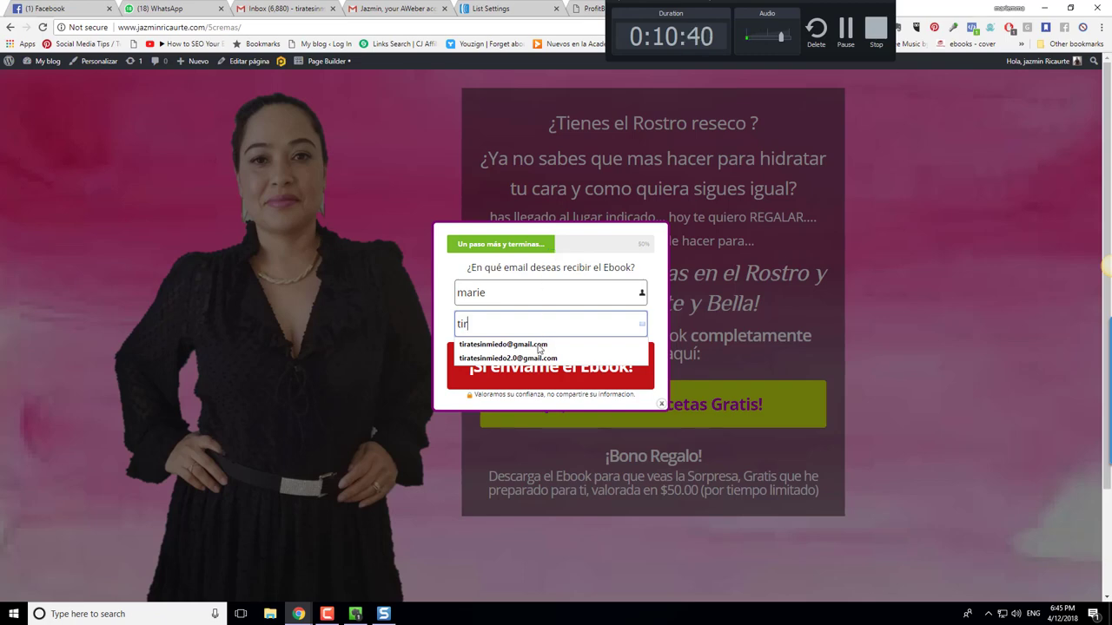
pyautogui.click(541, 346)
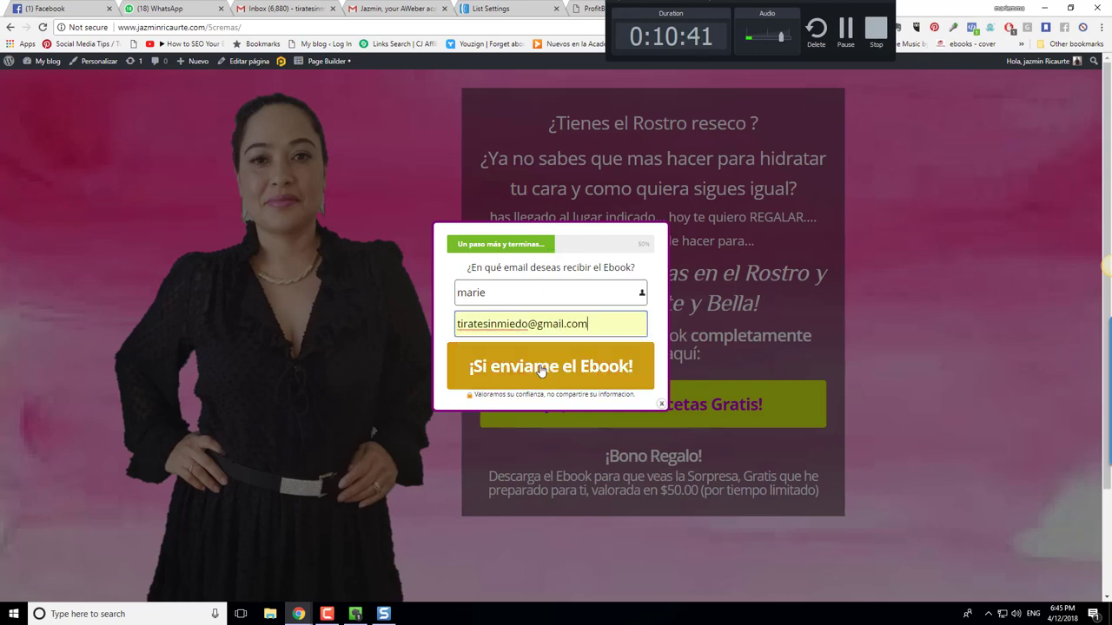
pyautogui.click(540, 375)
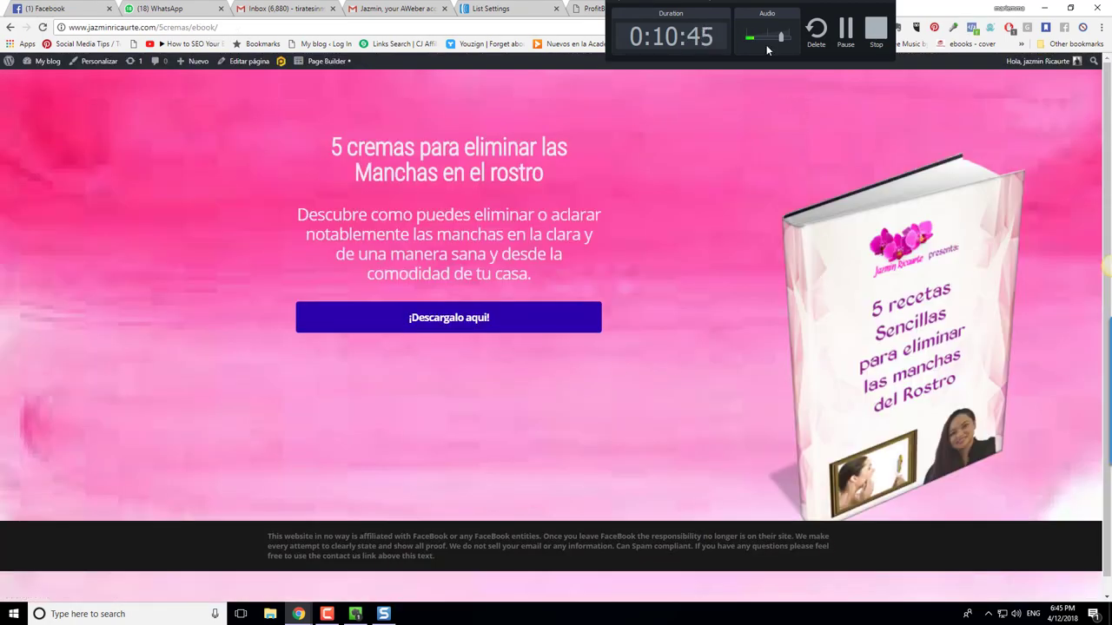
# Step: Switch to the AWeber window and open Manage Subscribers for the list Dile NO a las Arrugas to check the test sign-up
pyautogui.click(761, 10)
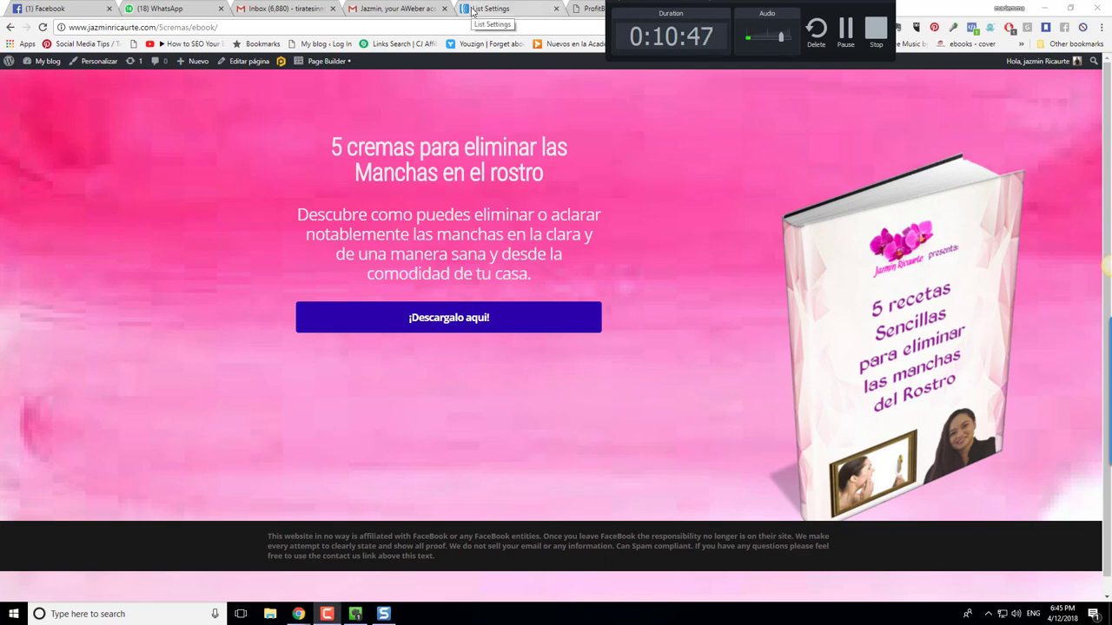
pyautogui.hotkey('alt', 'Tab')
pyautogui.hotkey('alt', 'Tab')
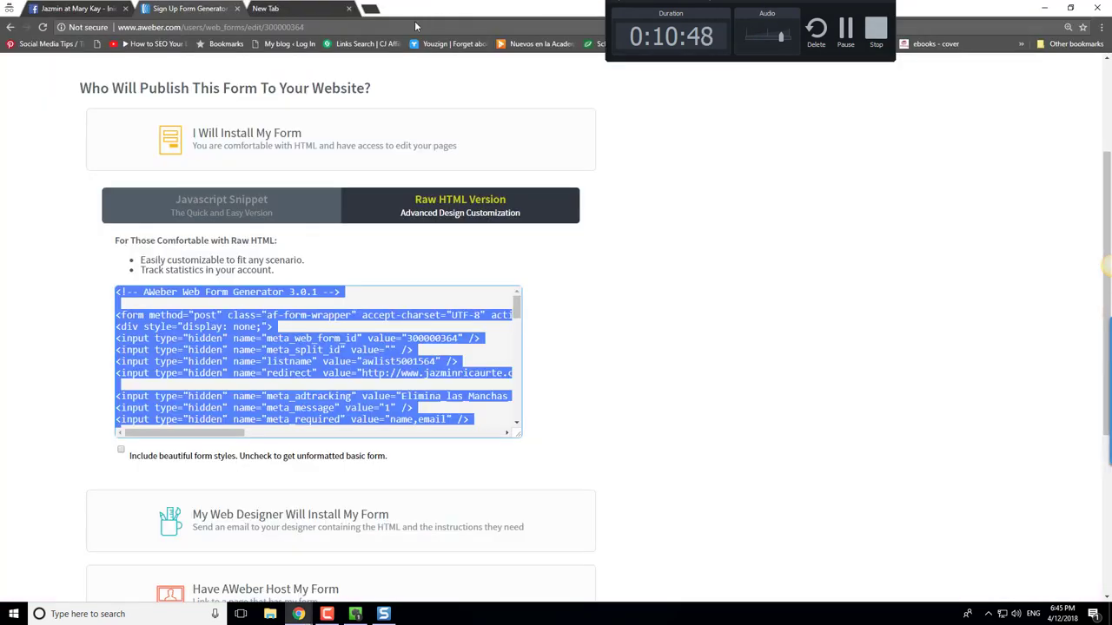
pyautogui.scroll(3, 468, 146)
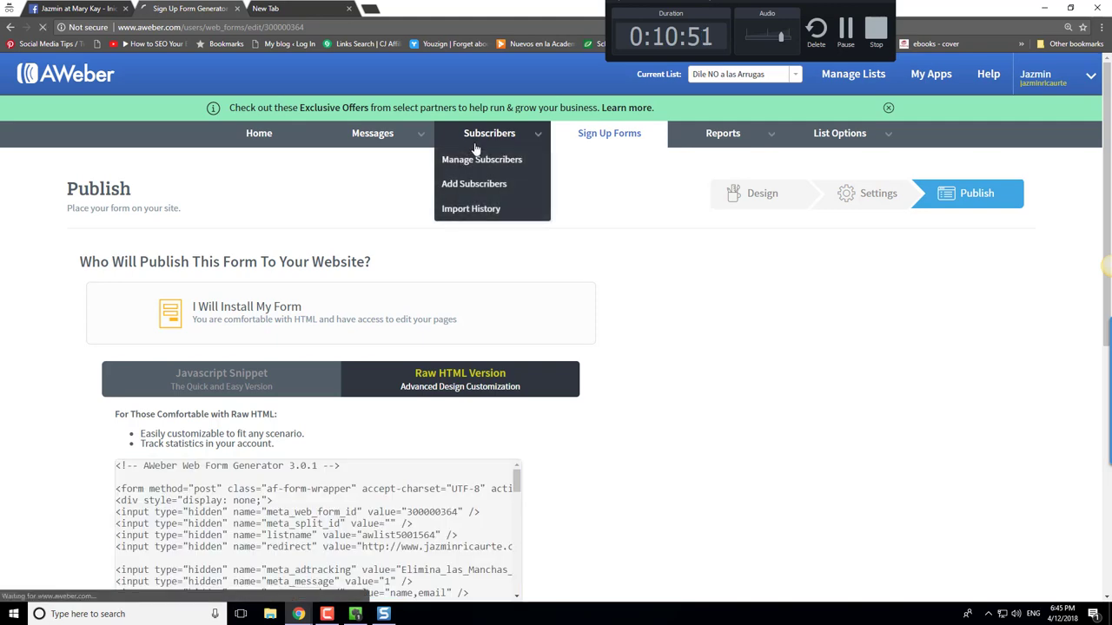
pyautogui.click(478, 163)
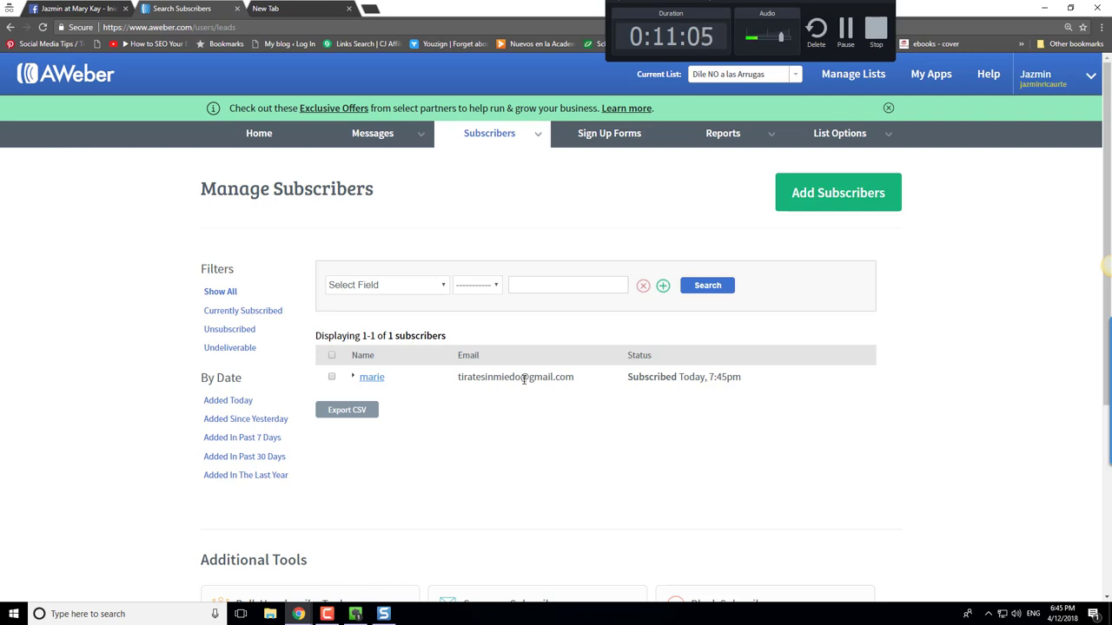
pyautogui.moveTo(402, 142)
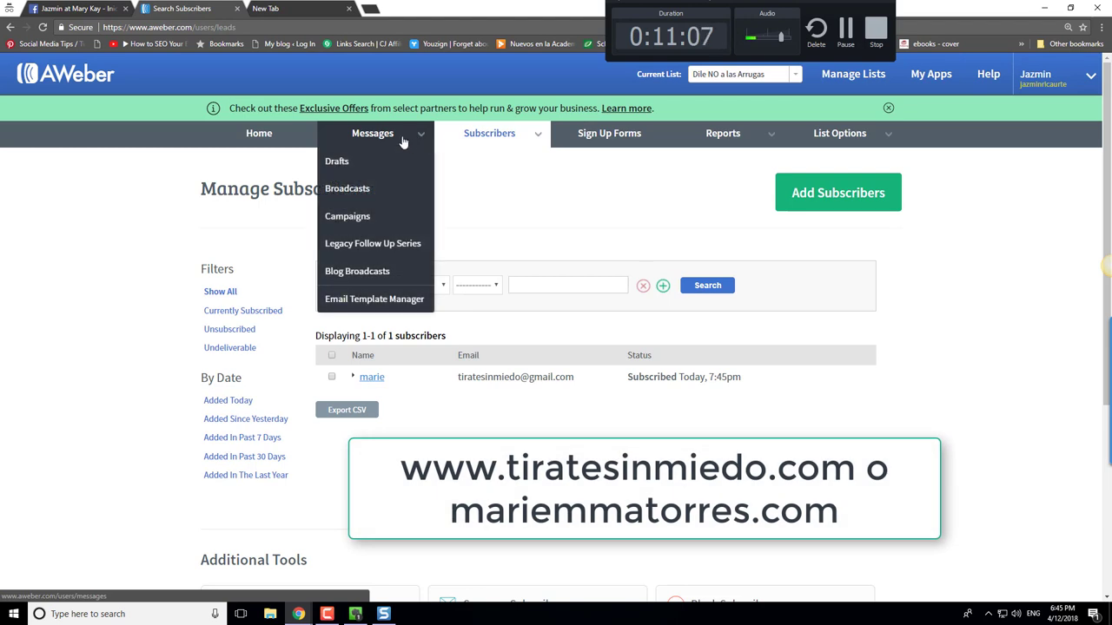